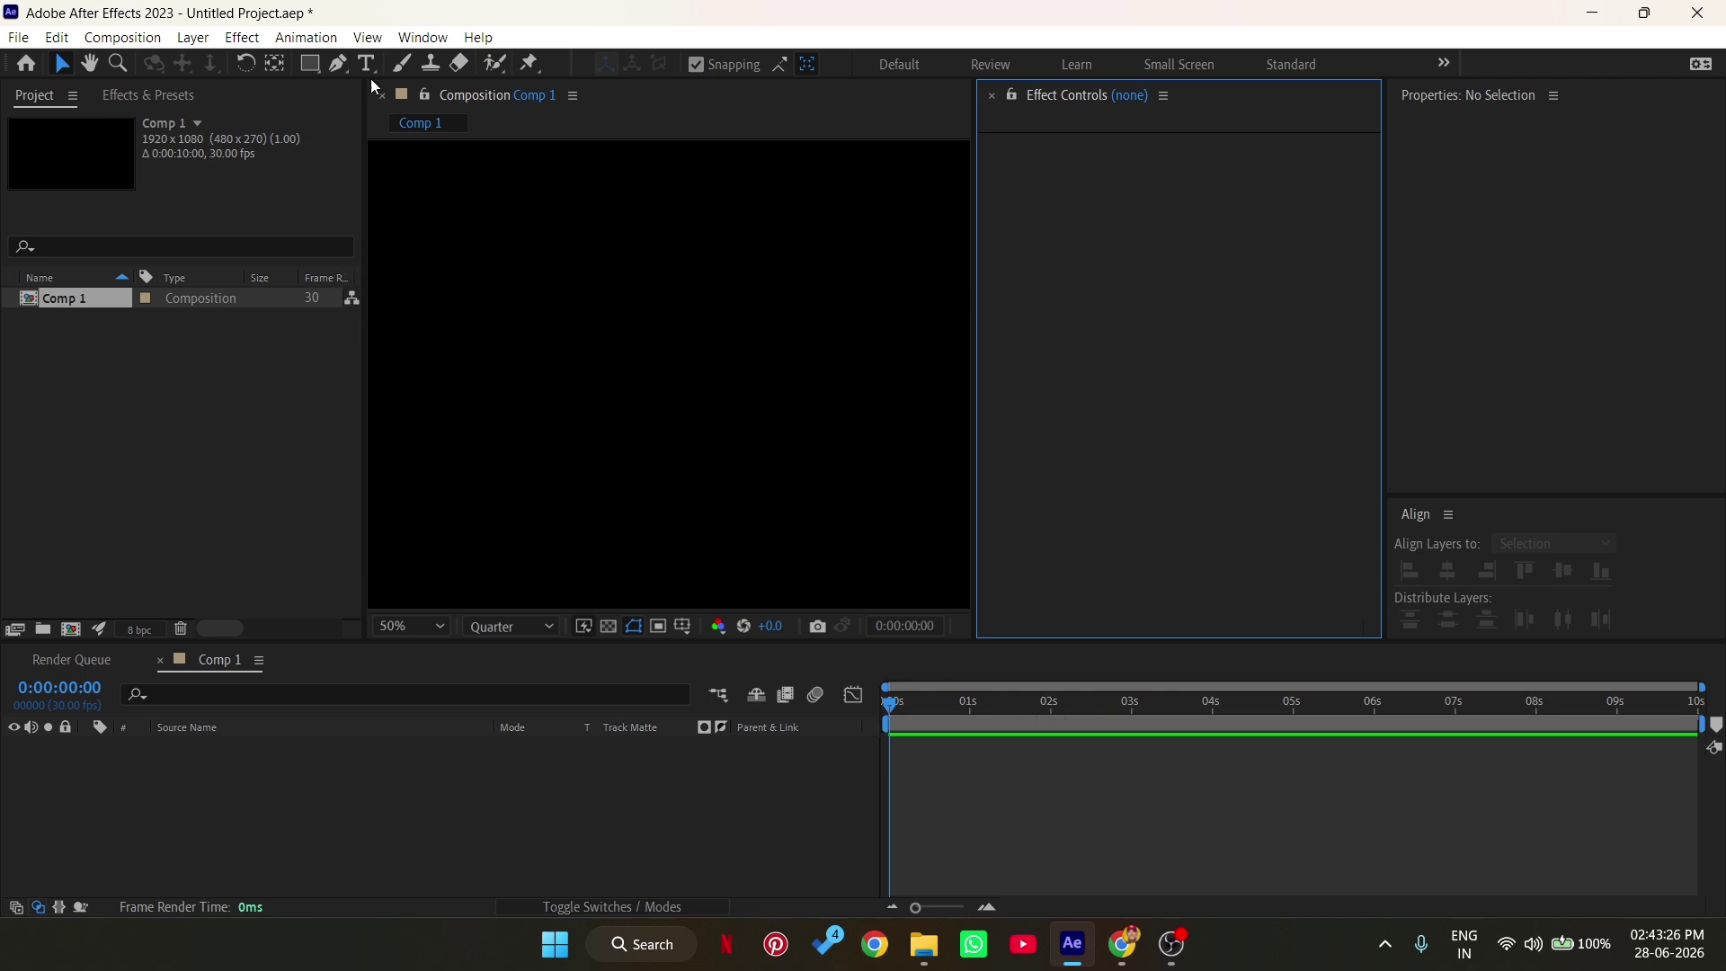
# Add a text layer reading "hello" and centre it horizontally and vertically in the composition
pyautogui.hotkey('ctrl', 't')
pyautogui.click(614, 357)
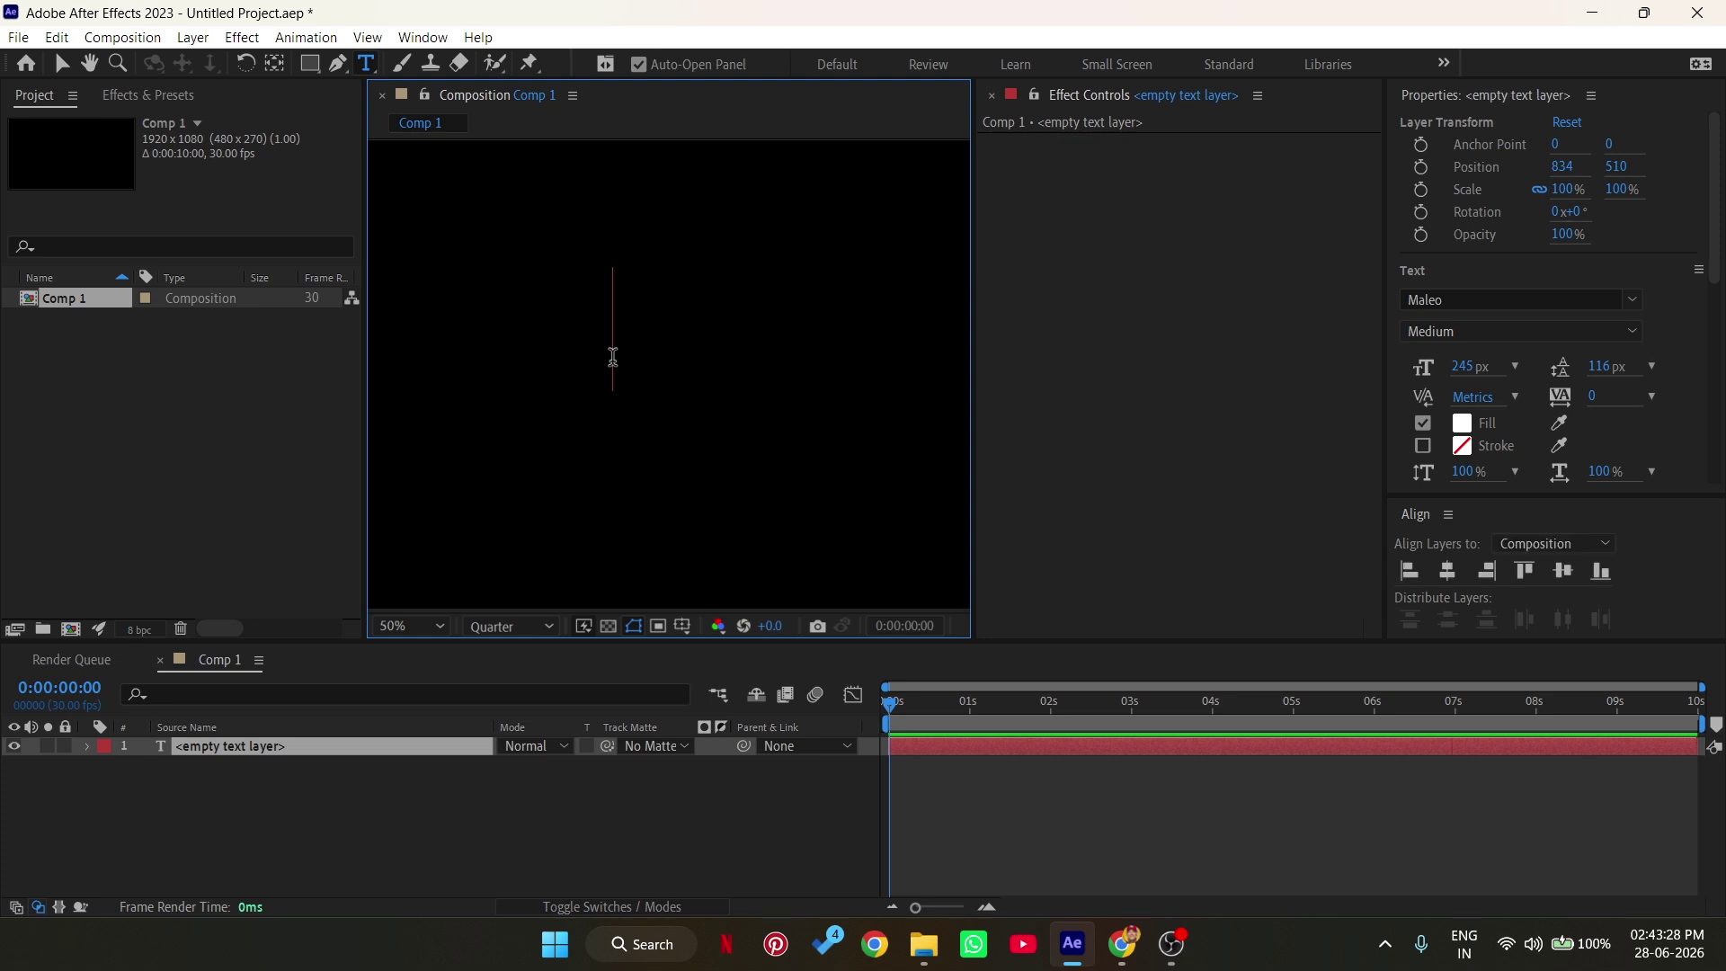
pyautogui.write('hello')
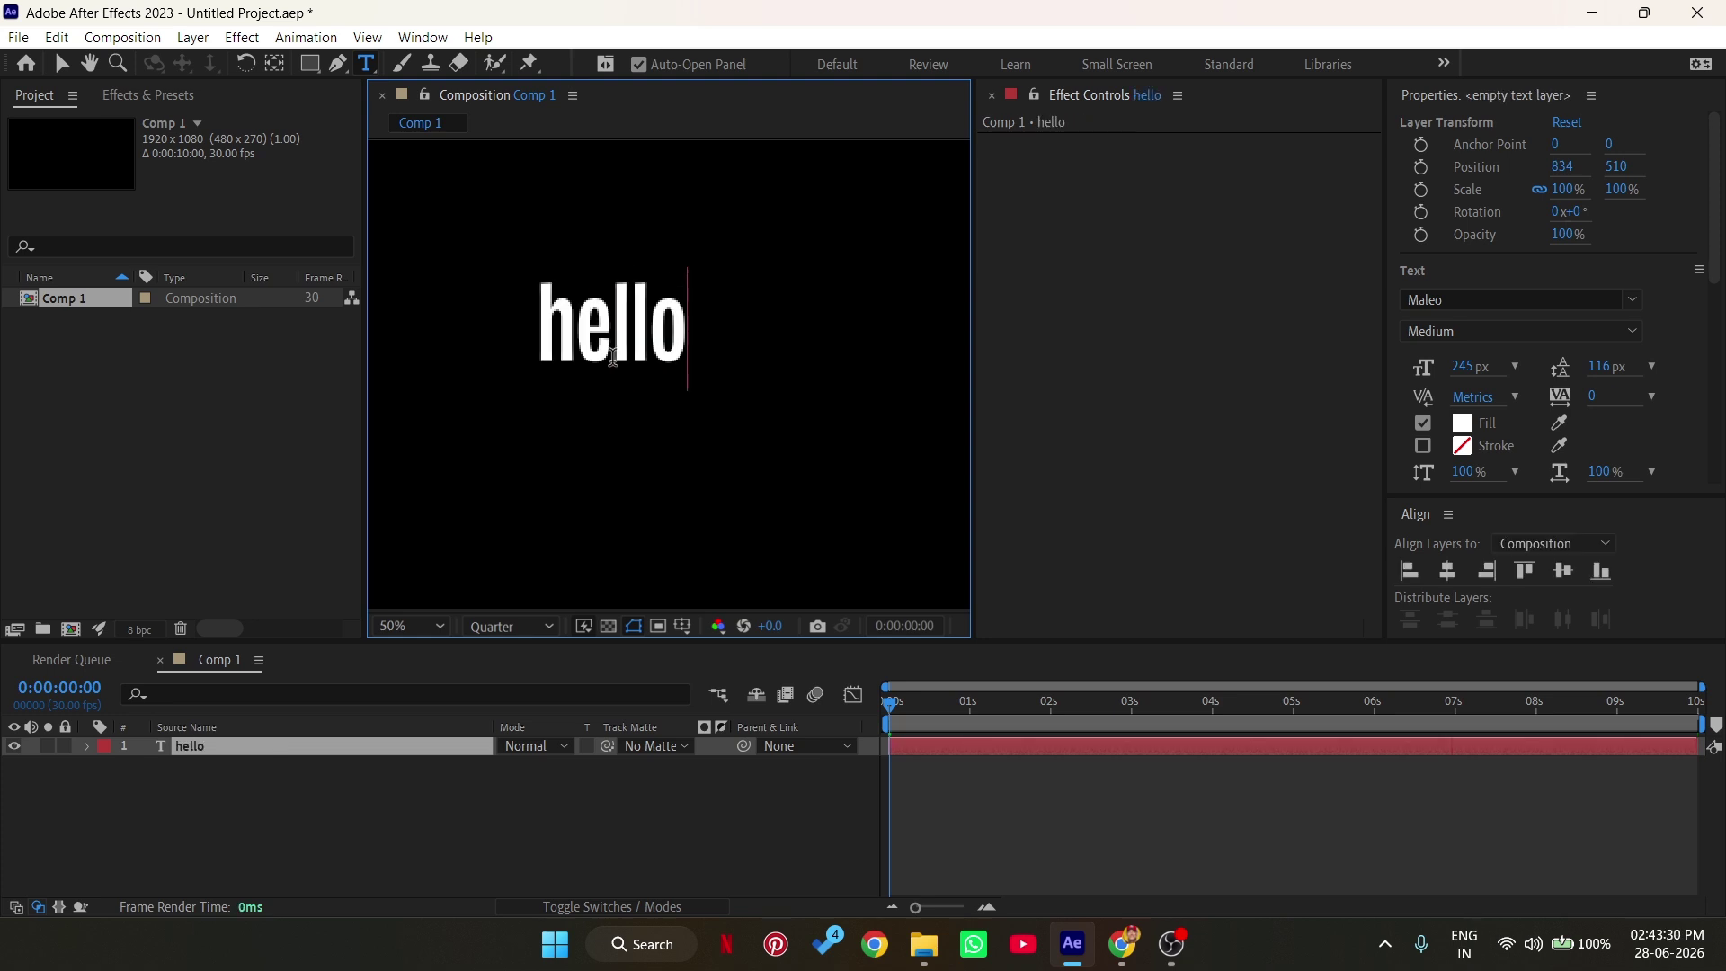
pyautogui.click(336, 750)
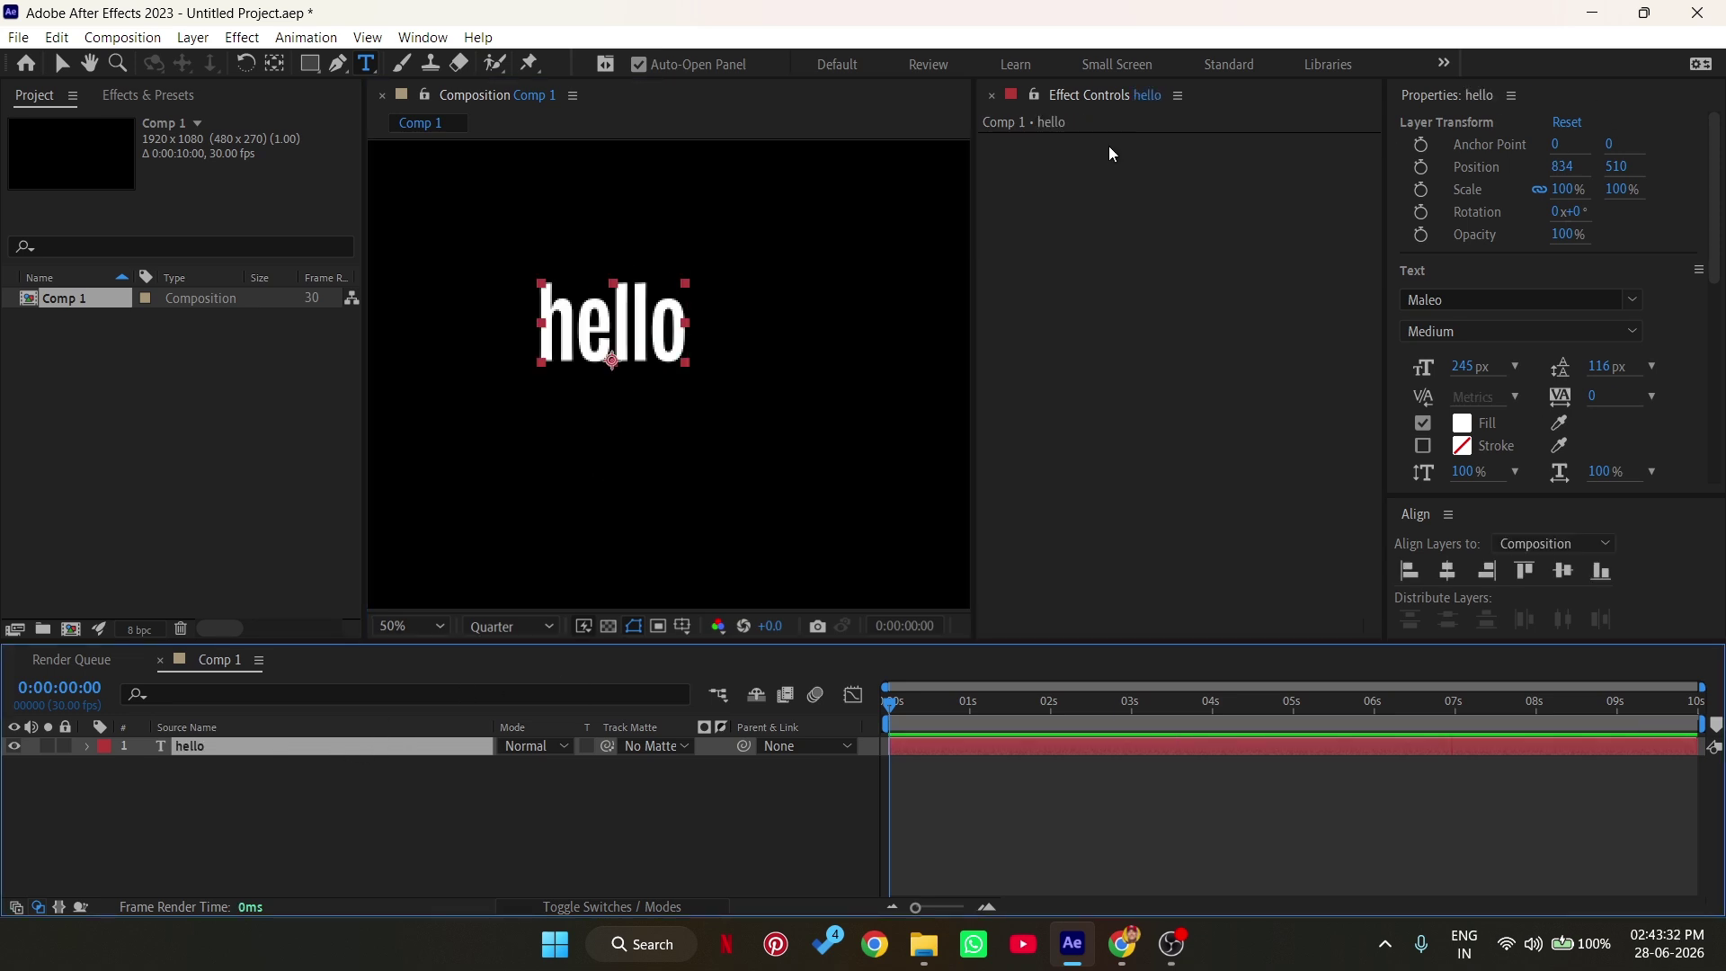
pyautogui.click(1448, 571)
pyautogui.click(1564, 571)
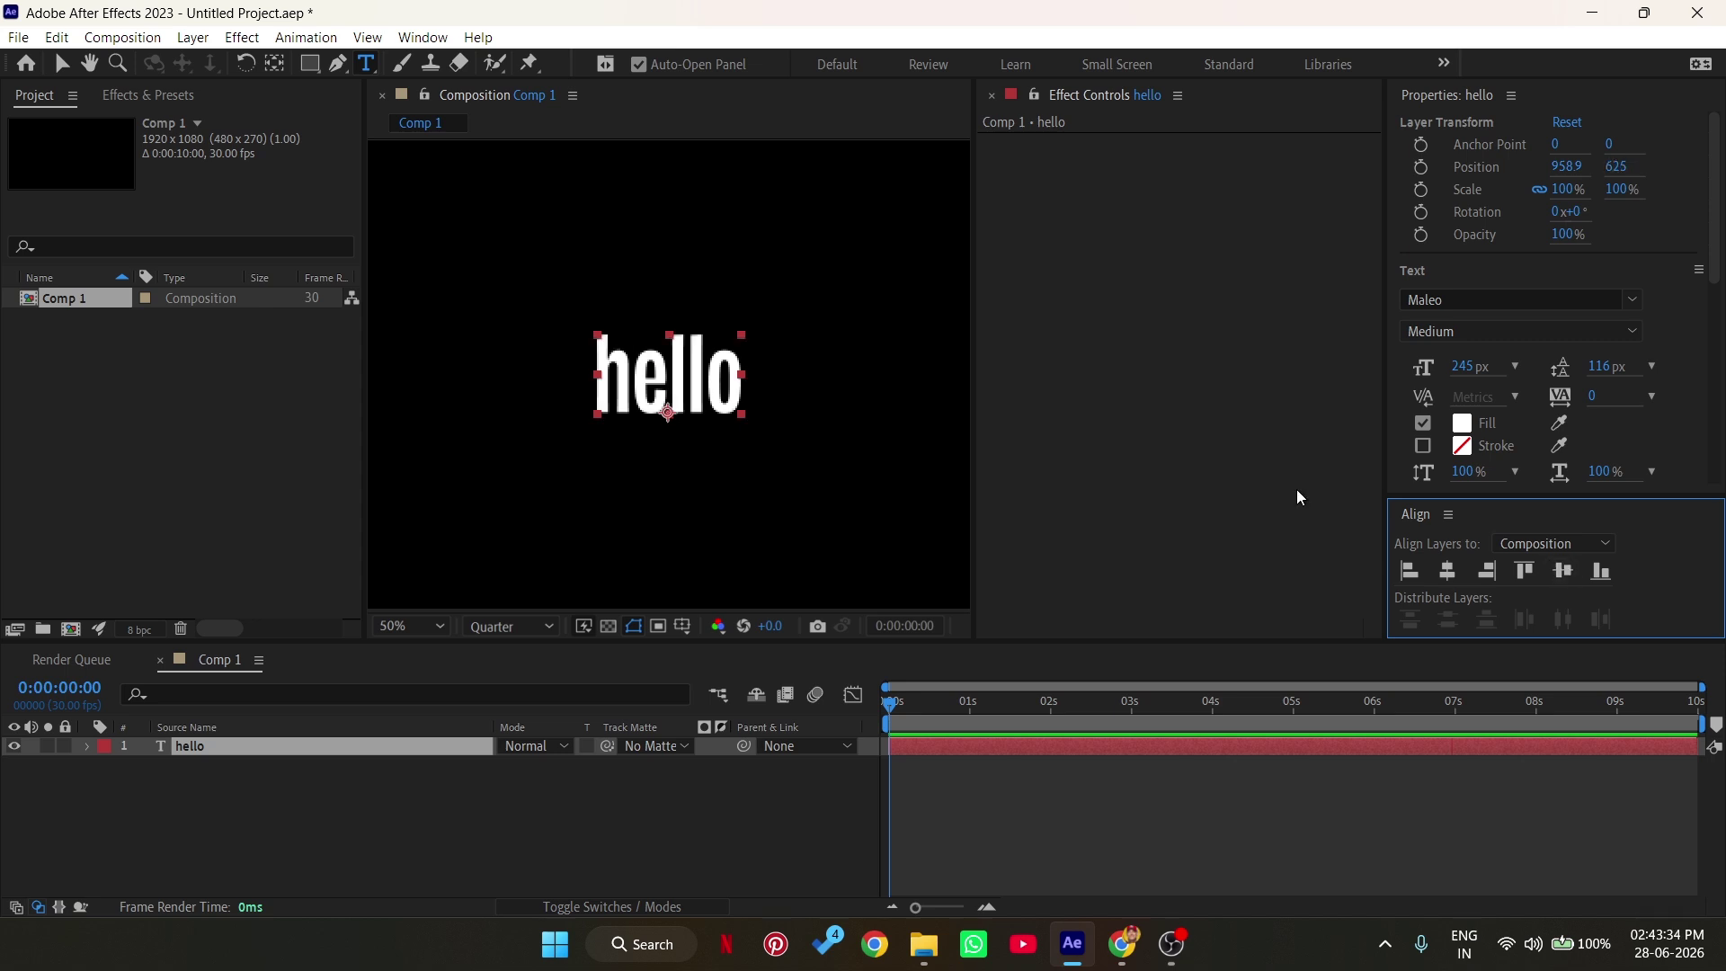
pyautogui.press('v')
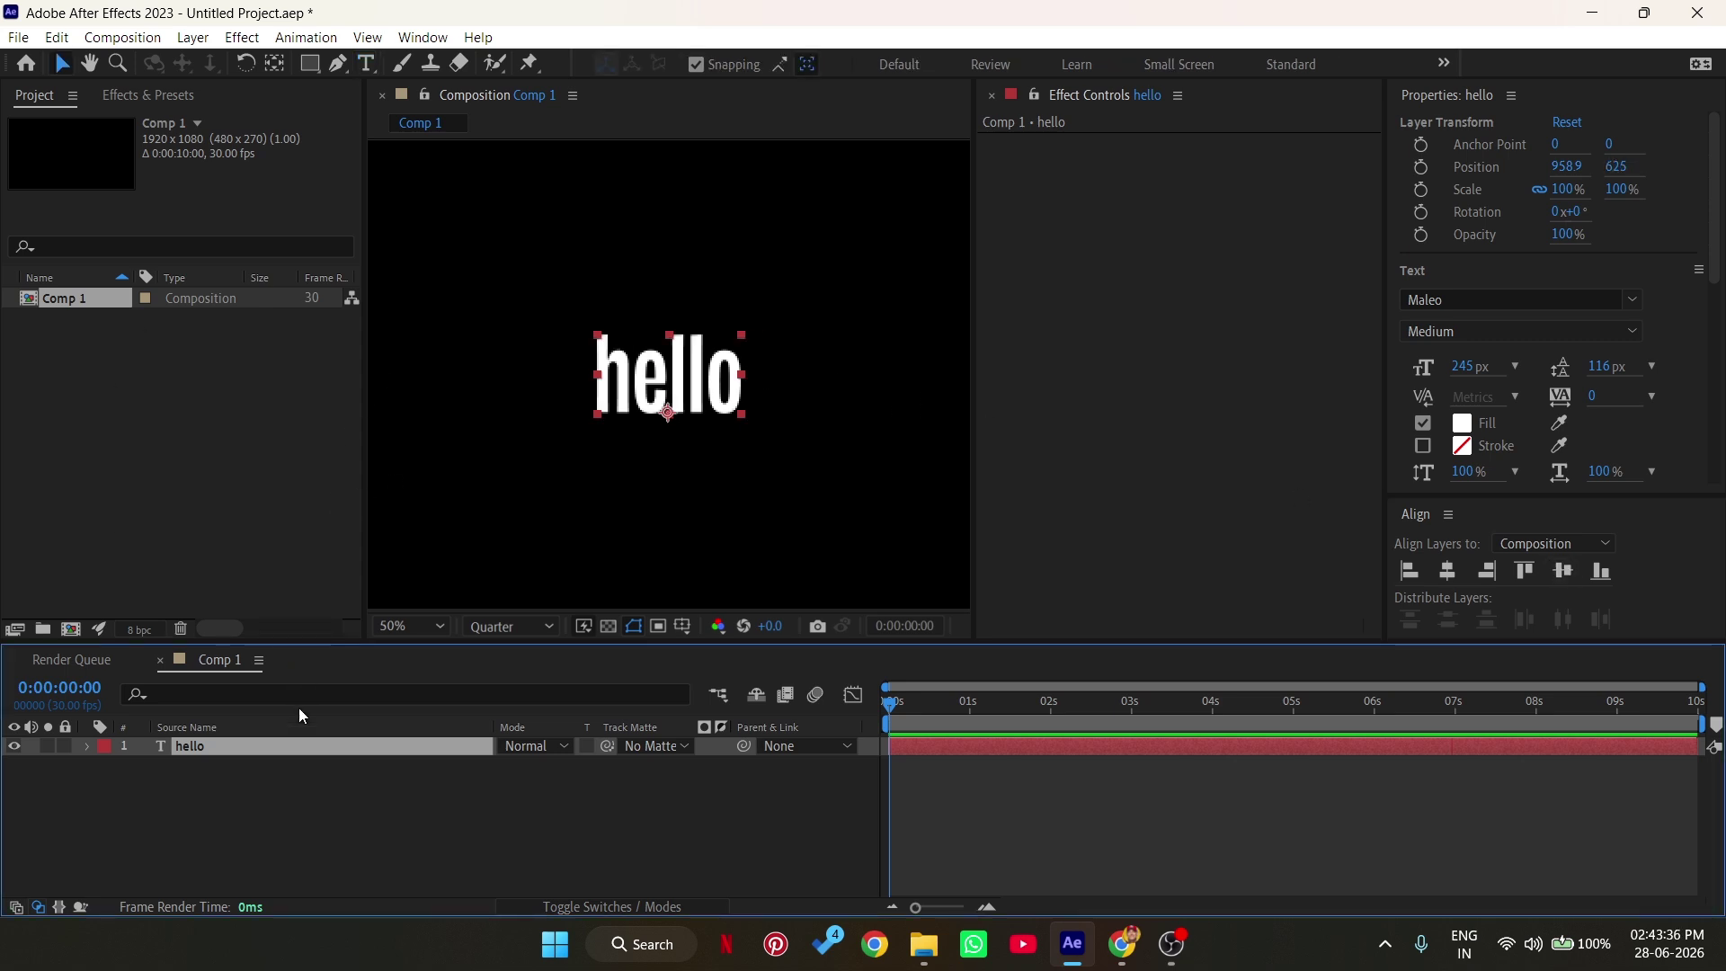
# Apply the Slider Control effect to the "hello" text layer
pyautogui.click(286, 763)
pyautogui.click(270, 754)
pyautogui.hotkey('ctrl', 'space')
pyautogui.write('sl')
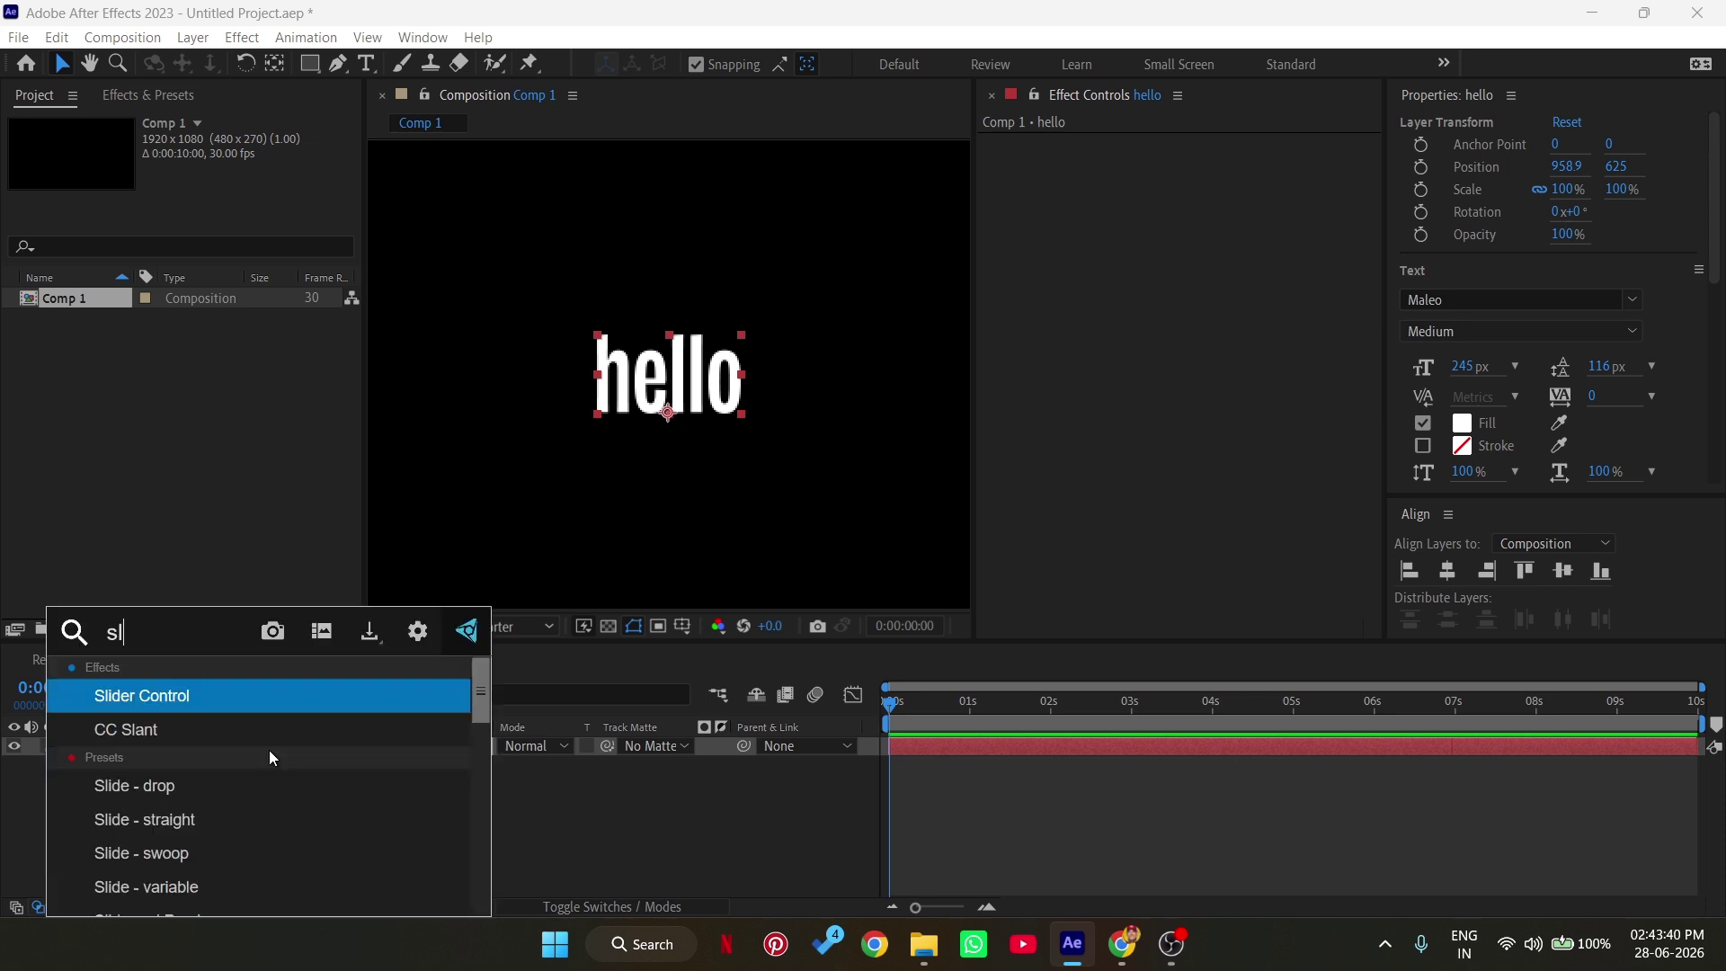
pyautogui.write('ider')
pyautogui.press('Return')
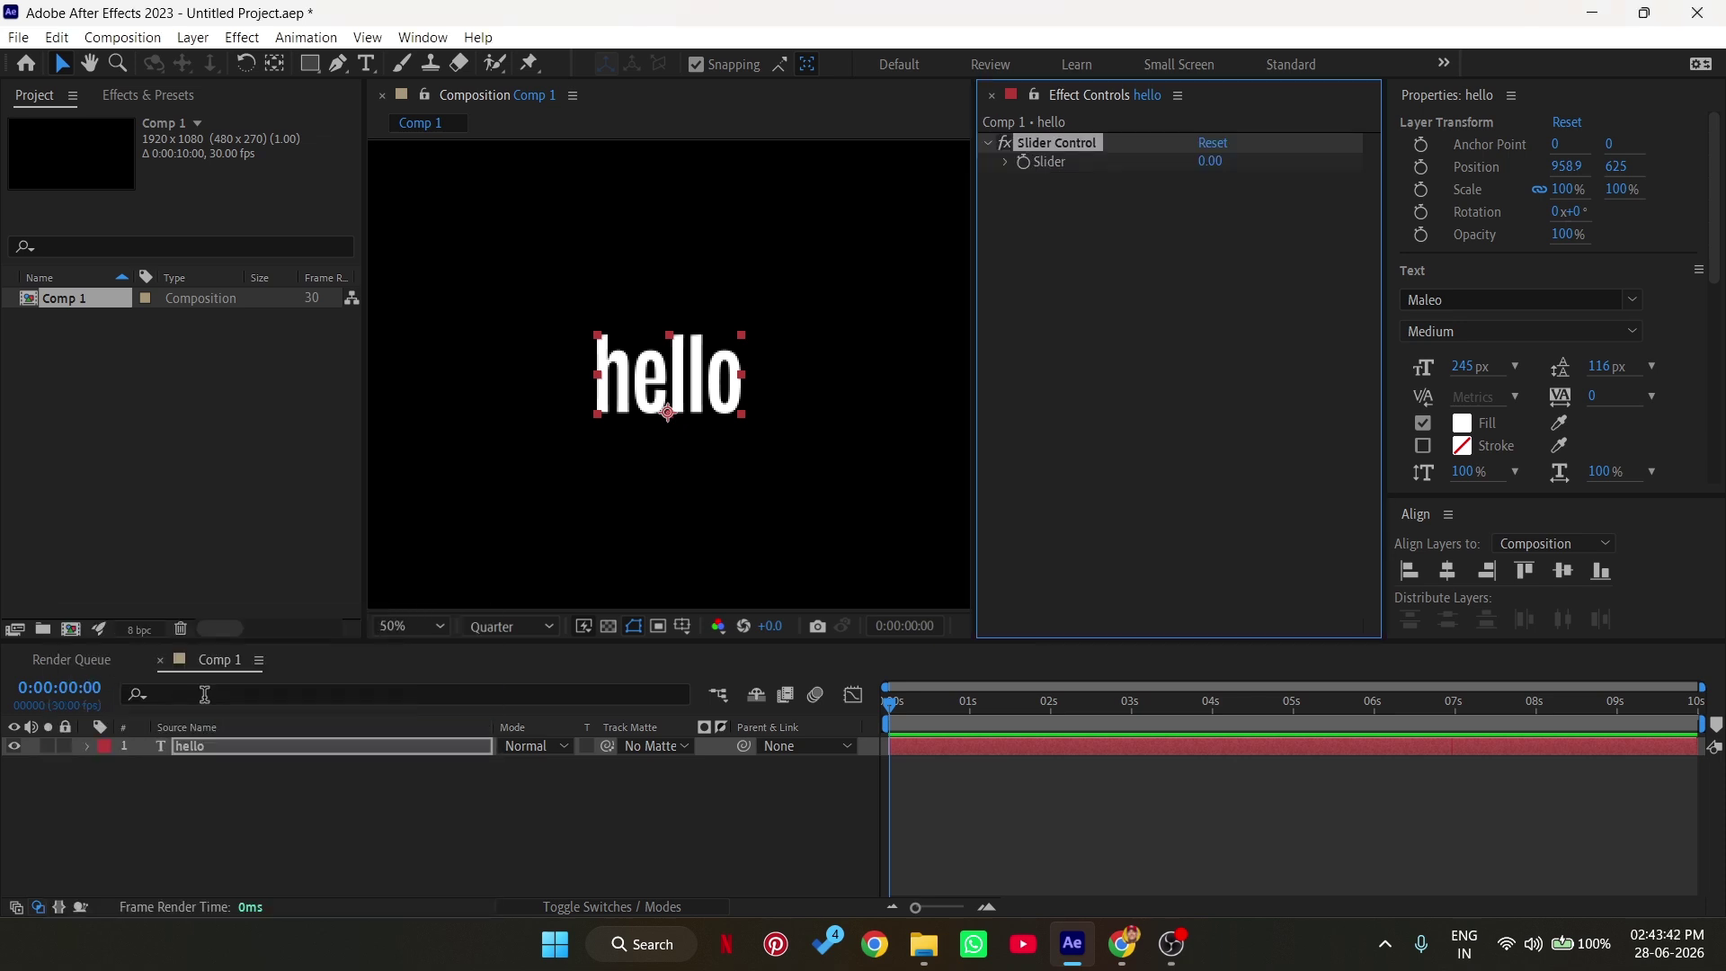
# Link the "hello" layer's Source Text property to the Slider value of its Slider Control effect
pyautogui.click(187, 747)
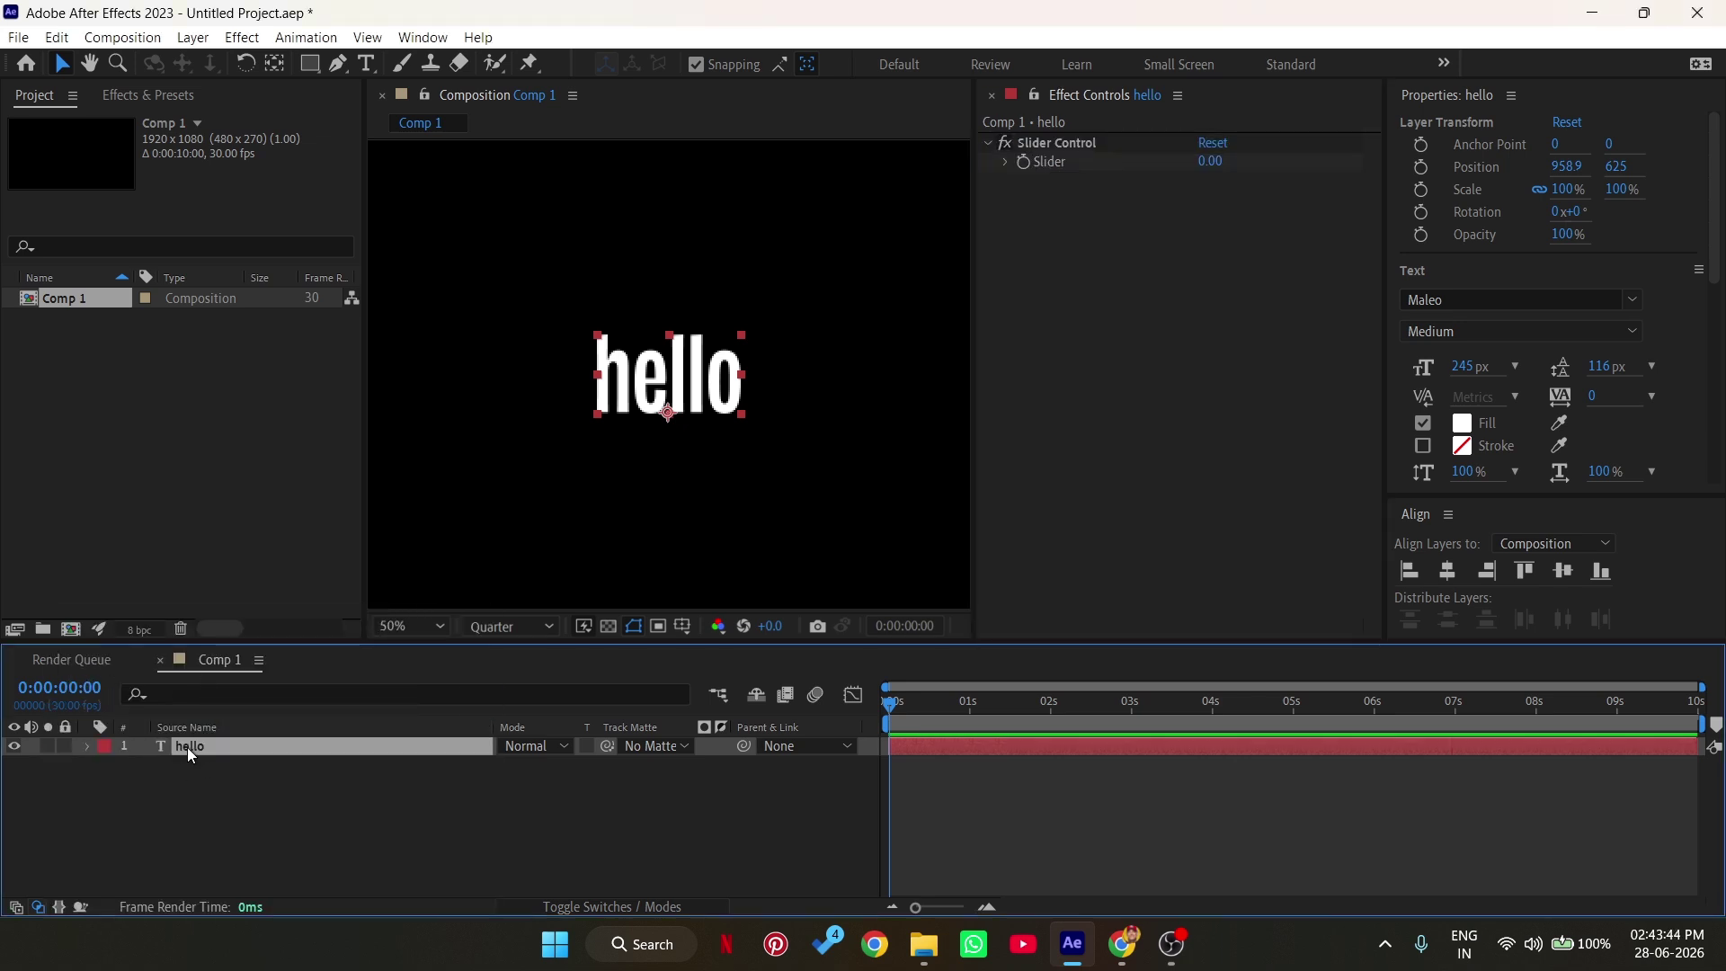
pyautogui.click(86, 748)
pyautogui.click(106, 767)
pyautogui.click(185, 785)
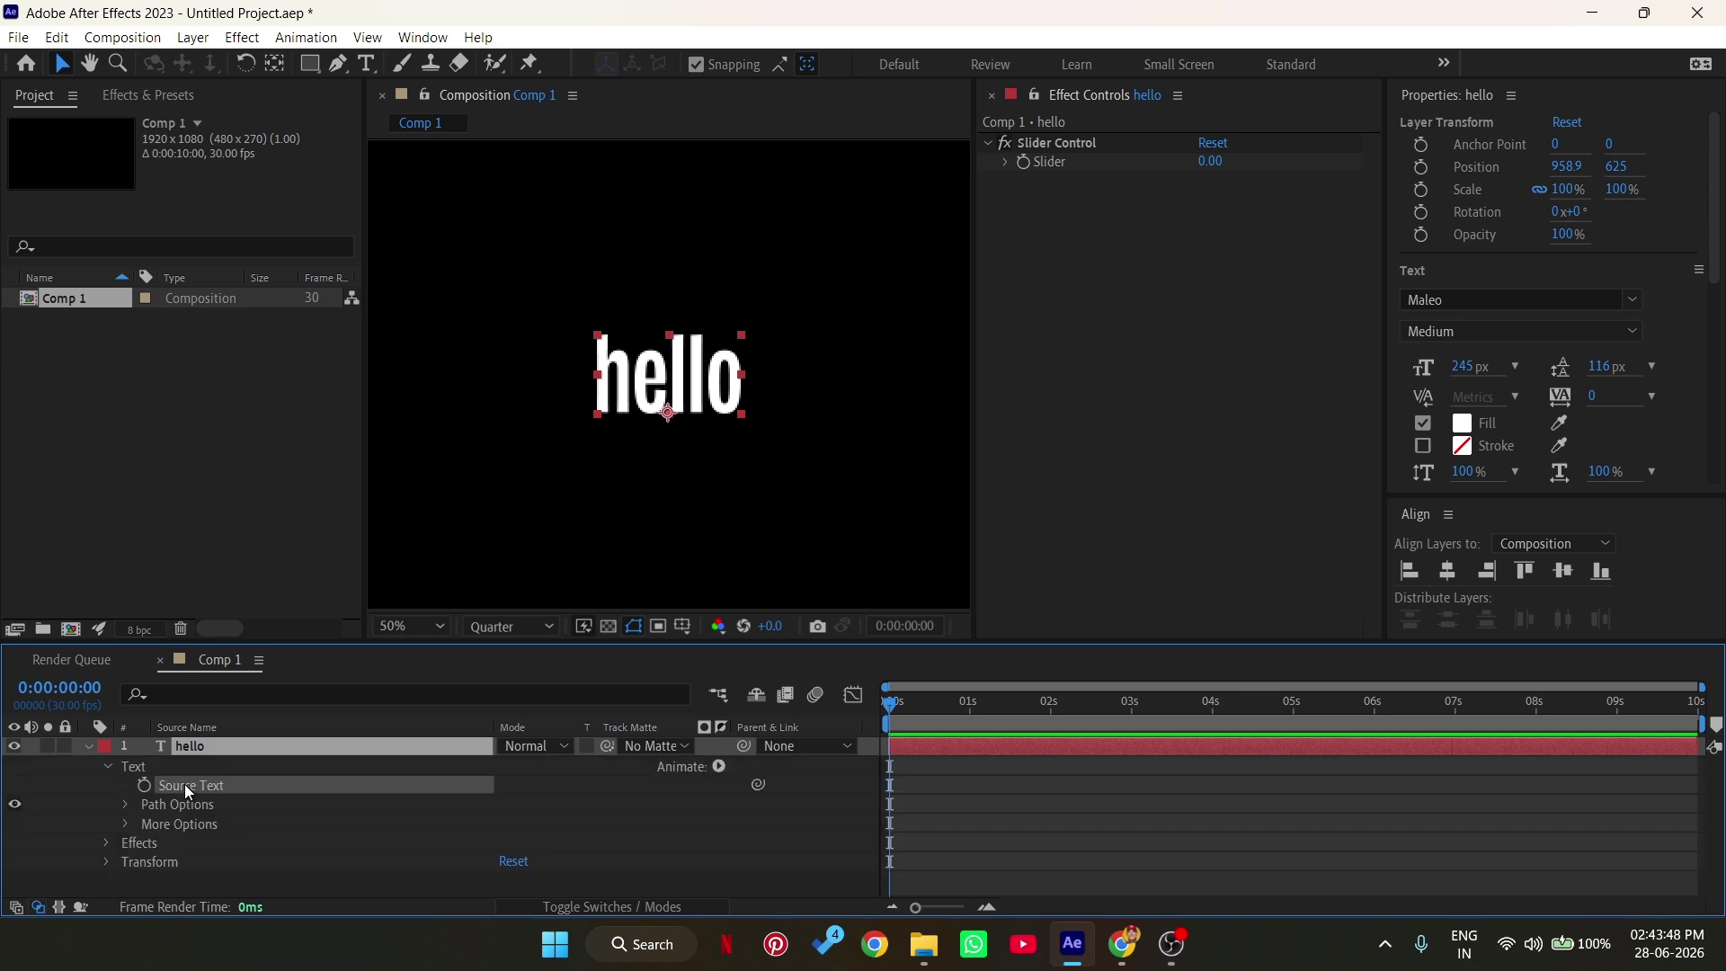
pyautogui.click(760, 786)
pyautogui.moveTo(763, 789); pyautogui.dragTo(1109, 160)
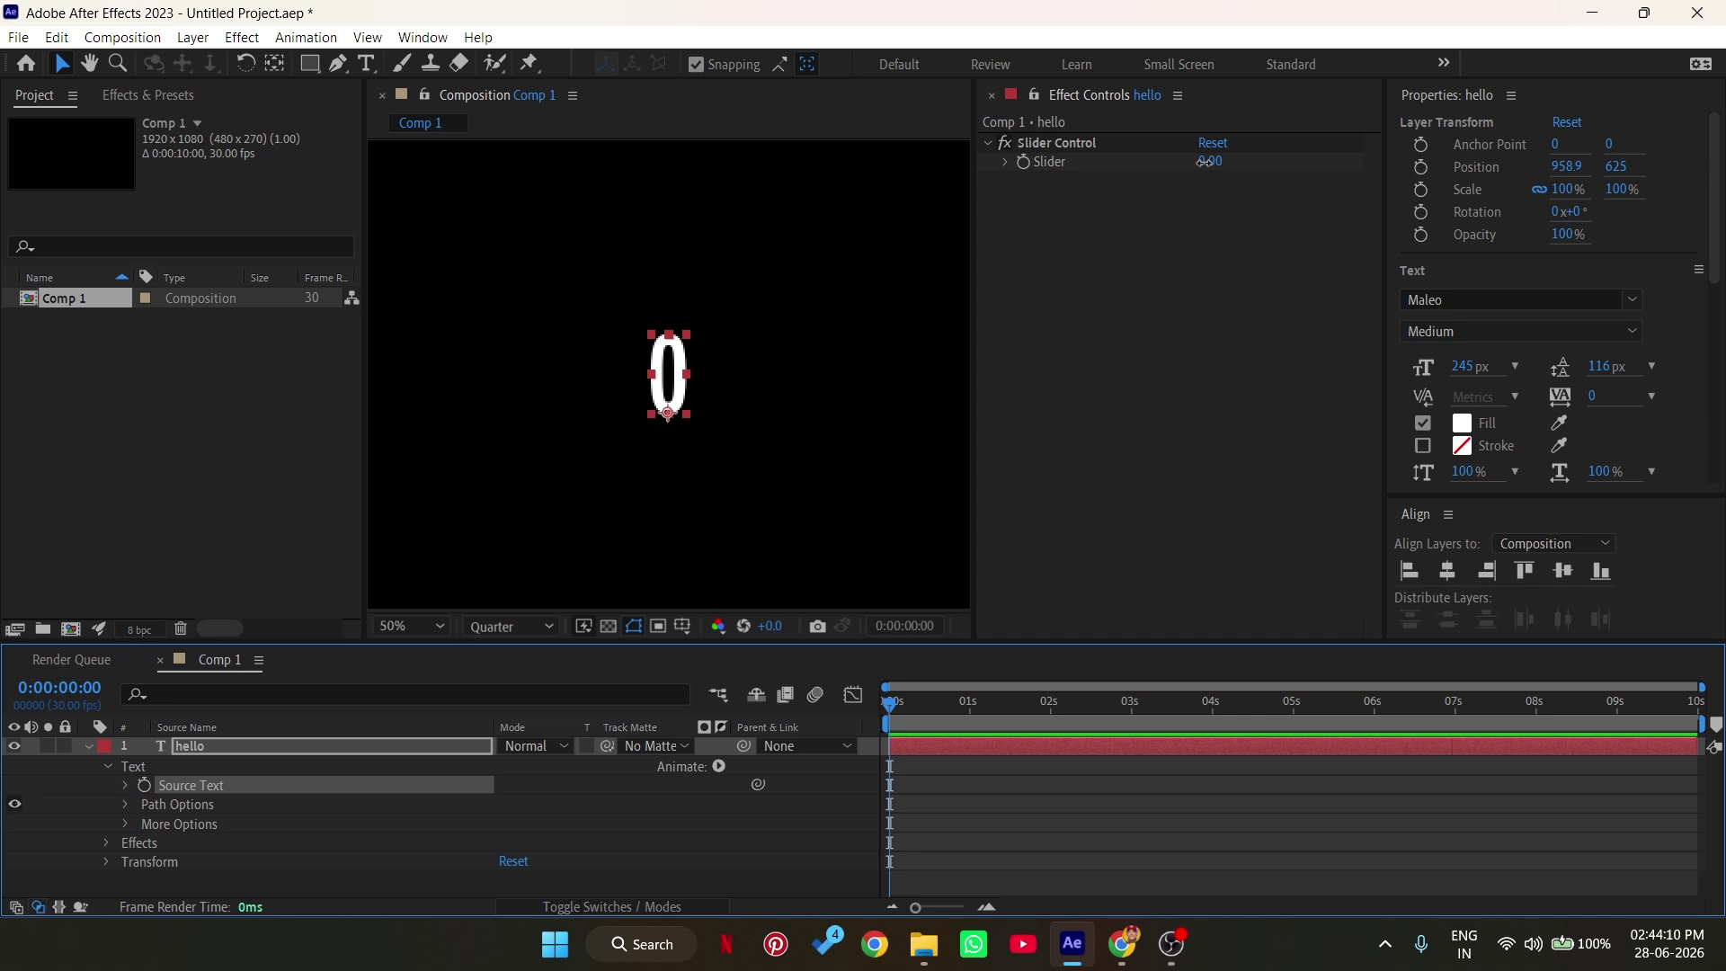
# Test the slider by scrubbing its value, reset it to 0 and keyframe it at the start of the composition
pyautogui.moveTo(1207, 163); pyautogui.dragTo(1293, 177)
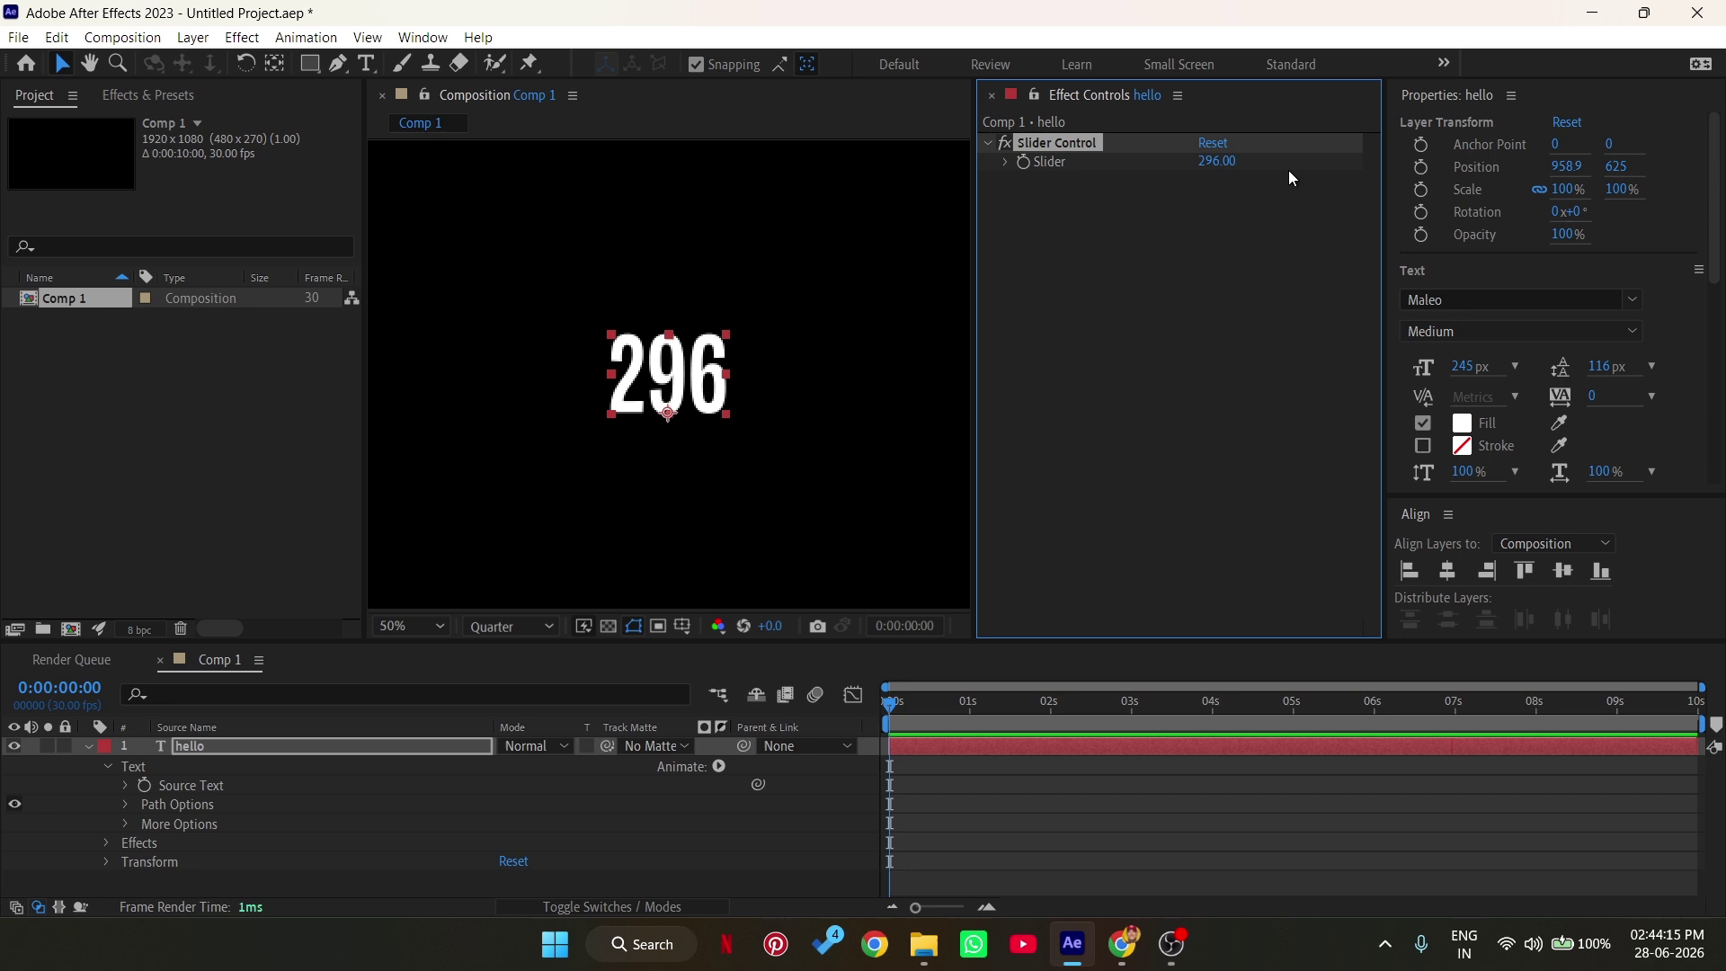
pyautogui.click(1216, 162)
pyautogui.write('0')
pyautogui.press('Return')
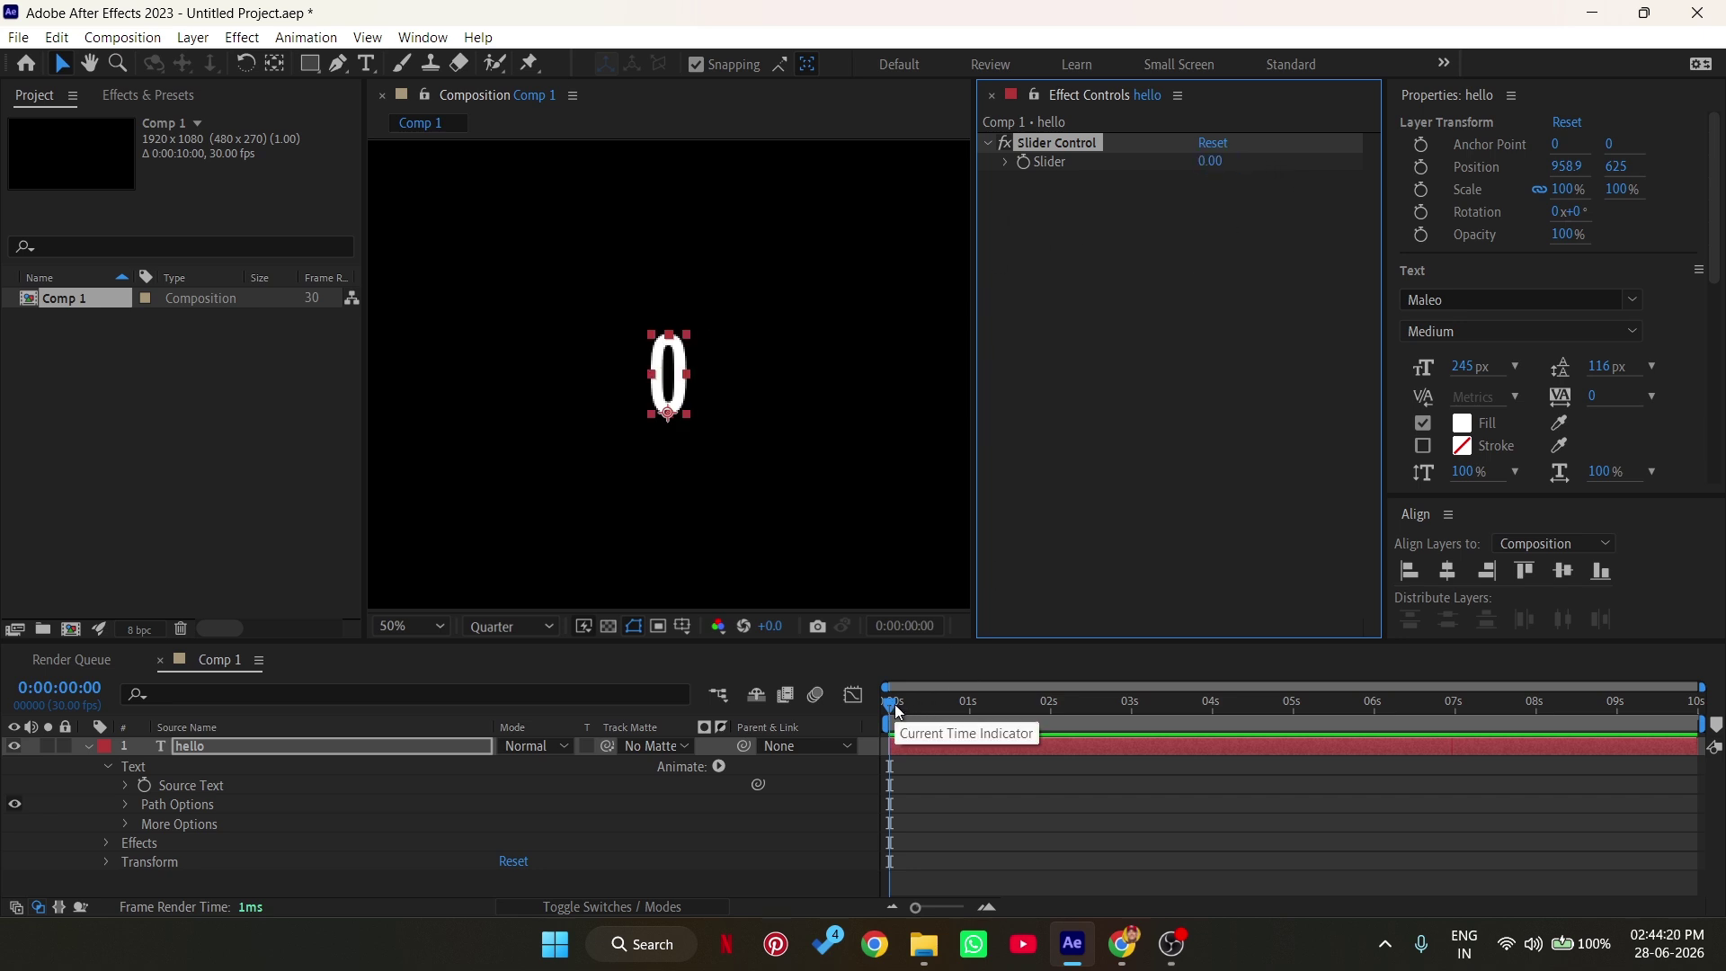
pyautogui.click(1024, 163)
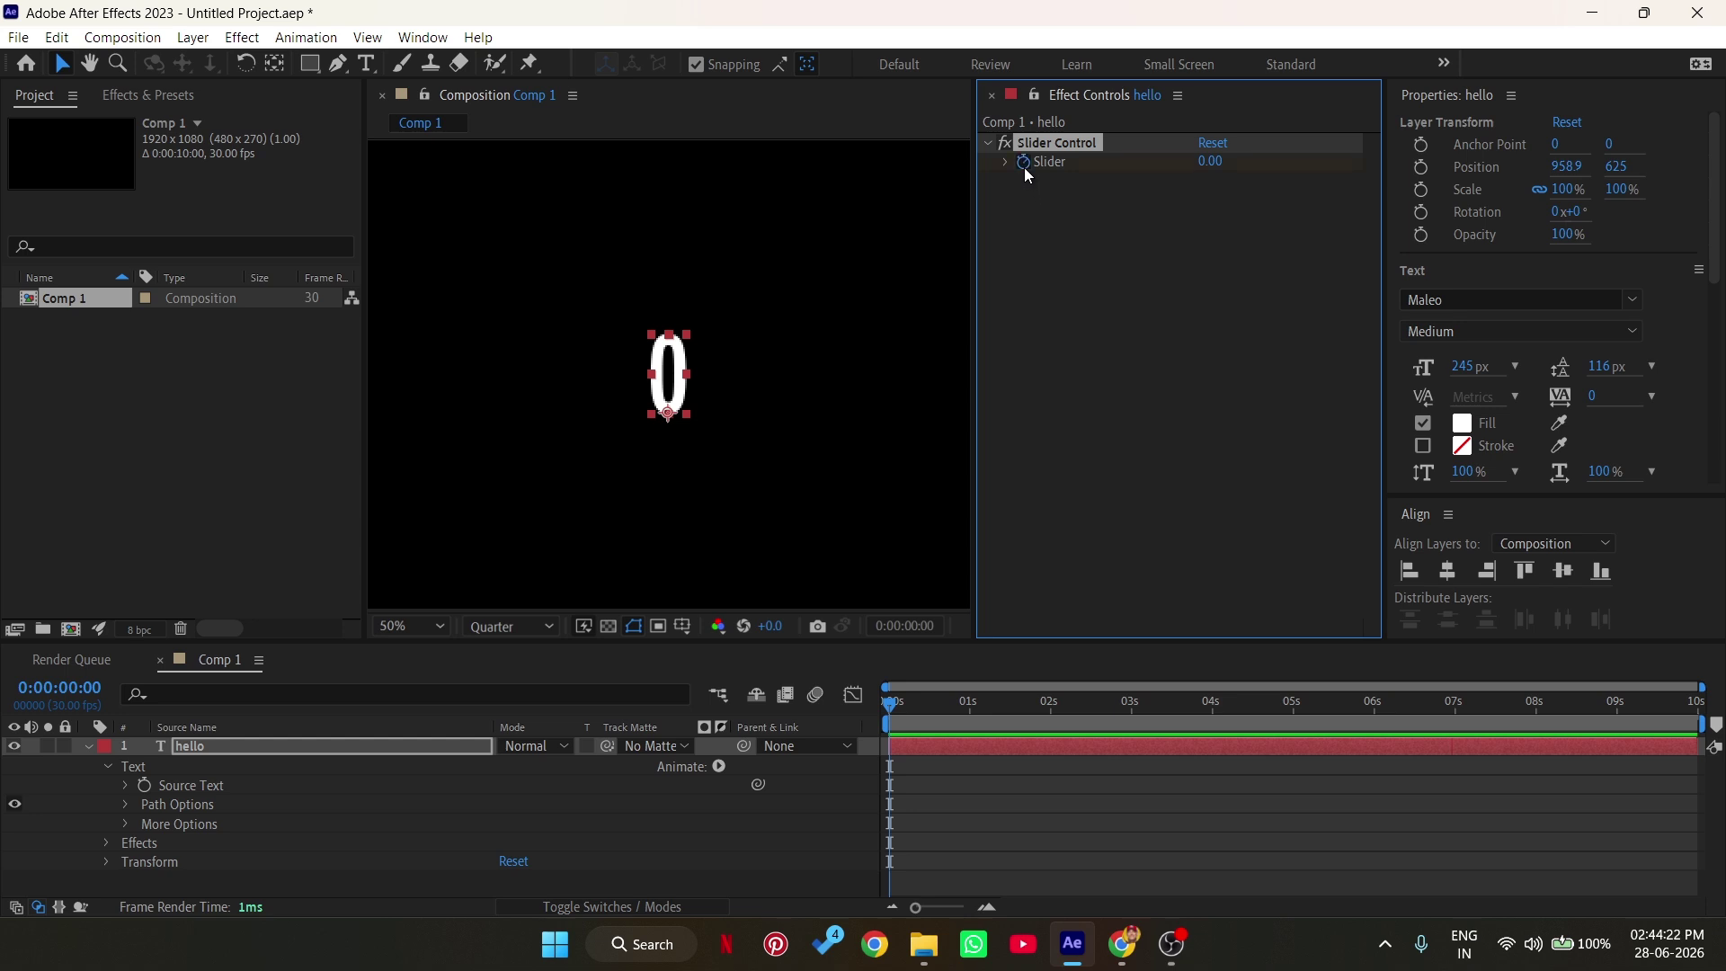
# Add a second Slider keyframe with a value of 100 at 0:00:02:01
pyautogui.moveTo(922, 706); pyautogui.dragTo(1054, 704)
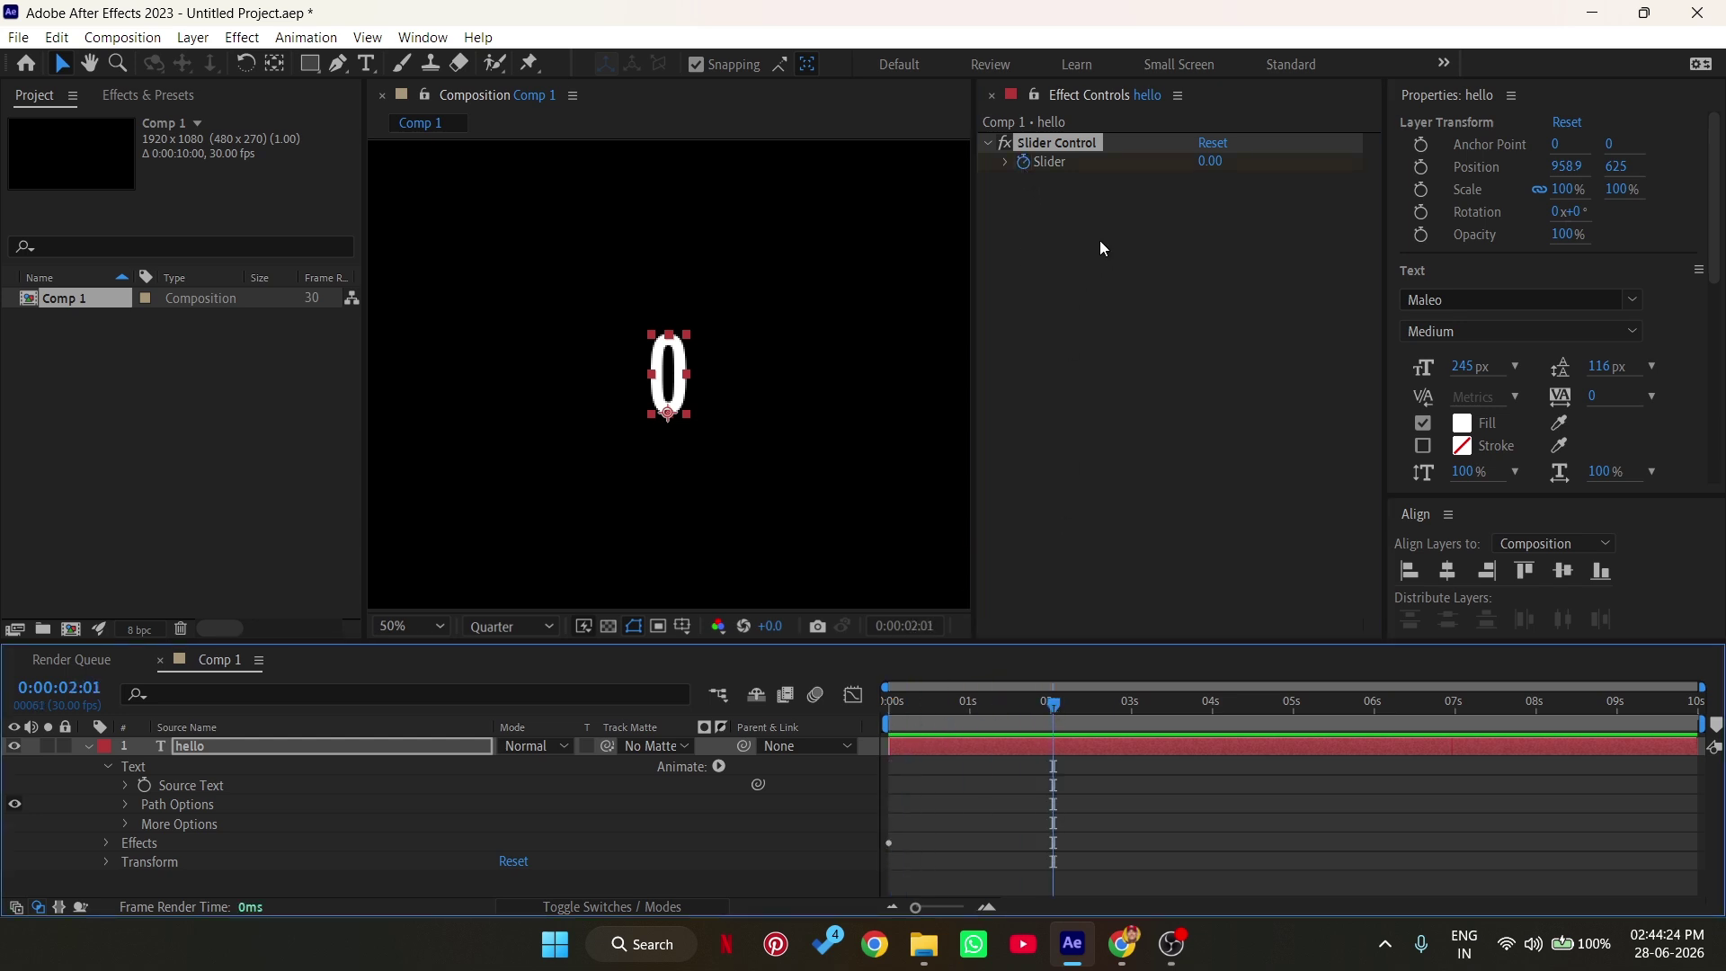
pyautogui.click(1208, 165)
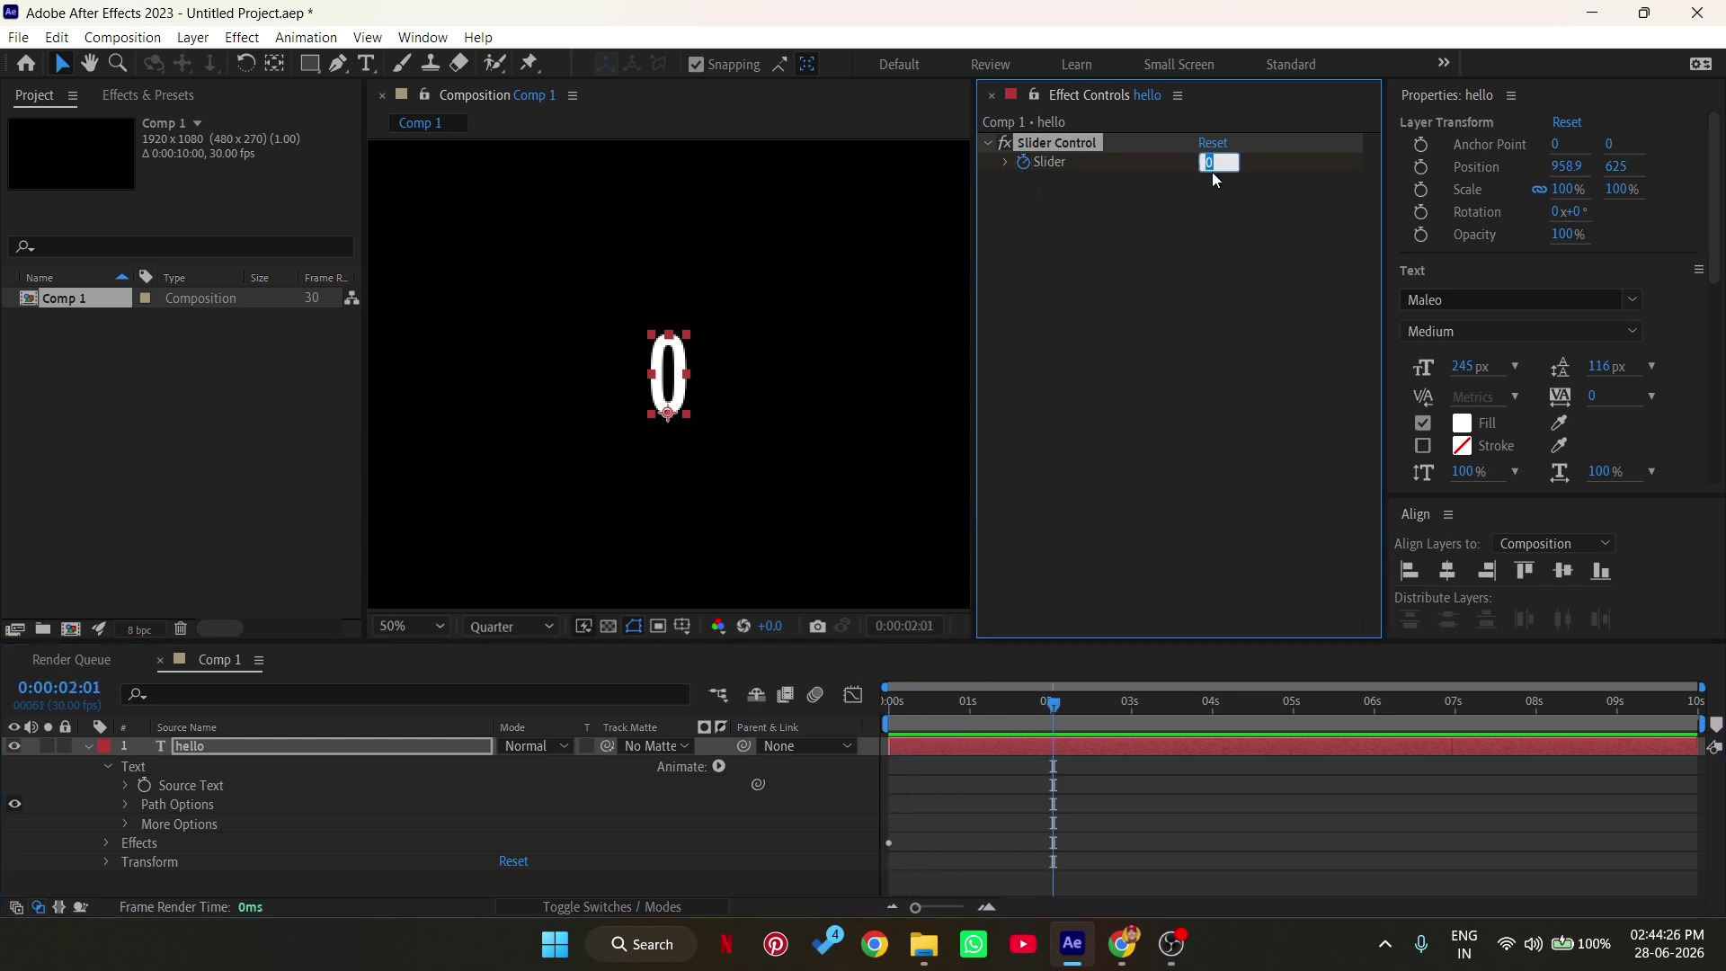
pyautogui.write('100')
pyautogui.press('Return')
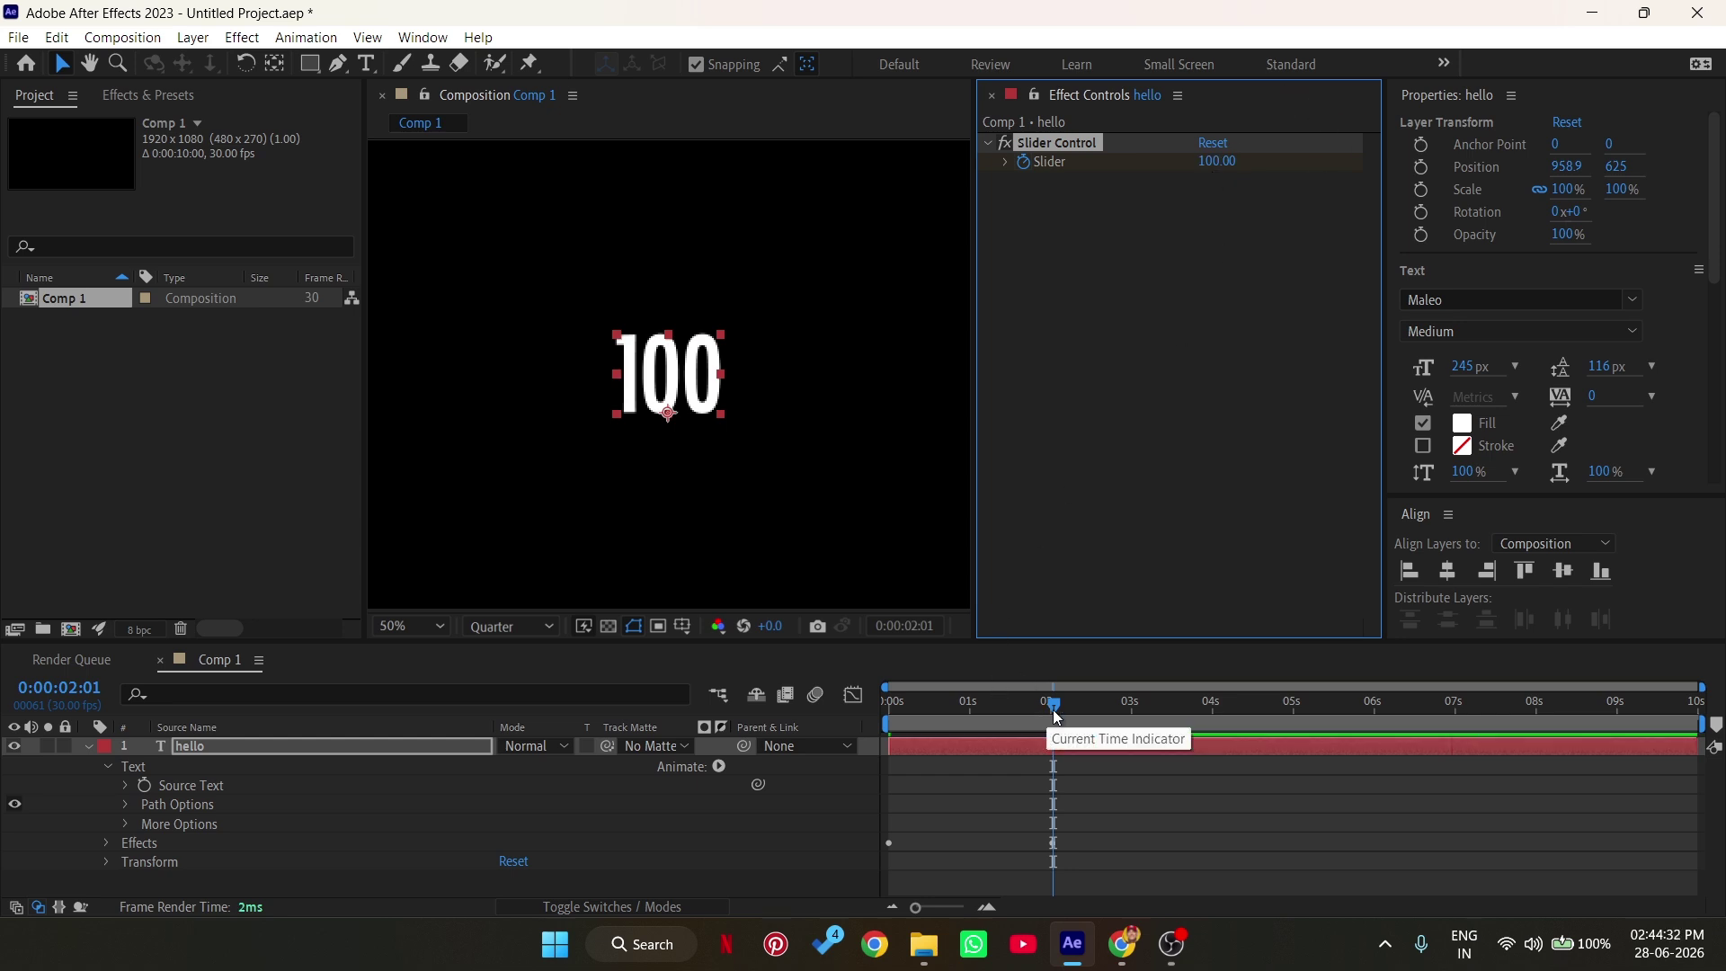
# Scrub back to 0:00:01:21 and inspect the full counter text between the two keyframes
pyautogui.moveTo(1057, 717); pyautogui.dragTo(1026, 716)
pyautogui.press(',')
pyautogui.press(',')
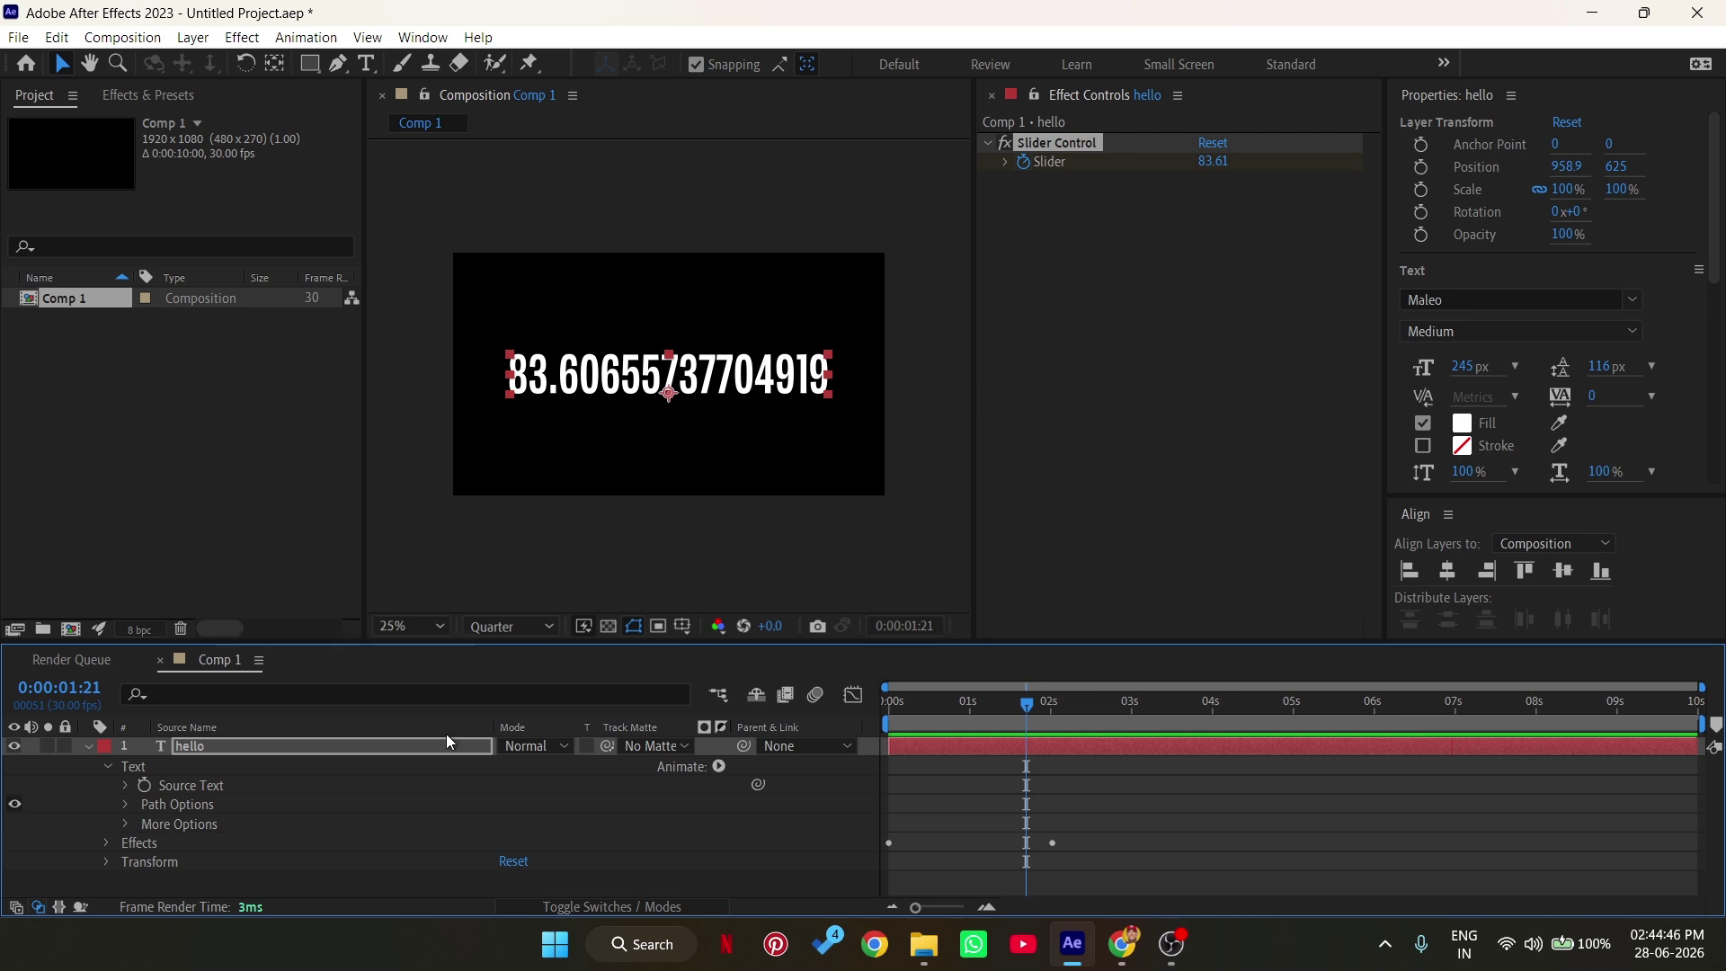
# Append .value.toFixed(0) to the Source Text expression and check the counter by scrubbing back to 0:00:01:03
pyautogui.click(169, 785)
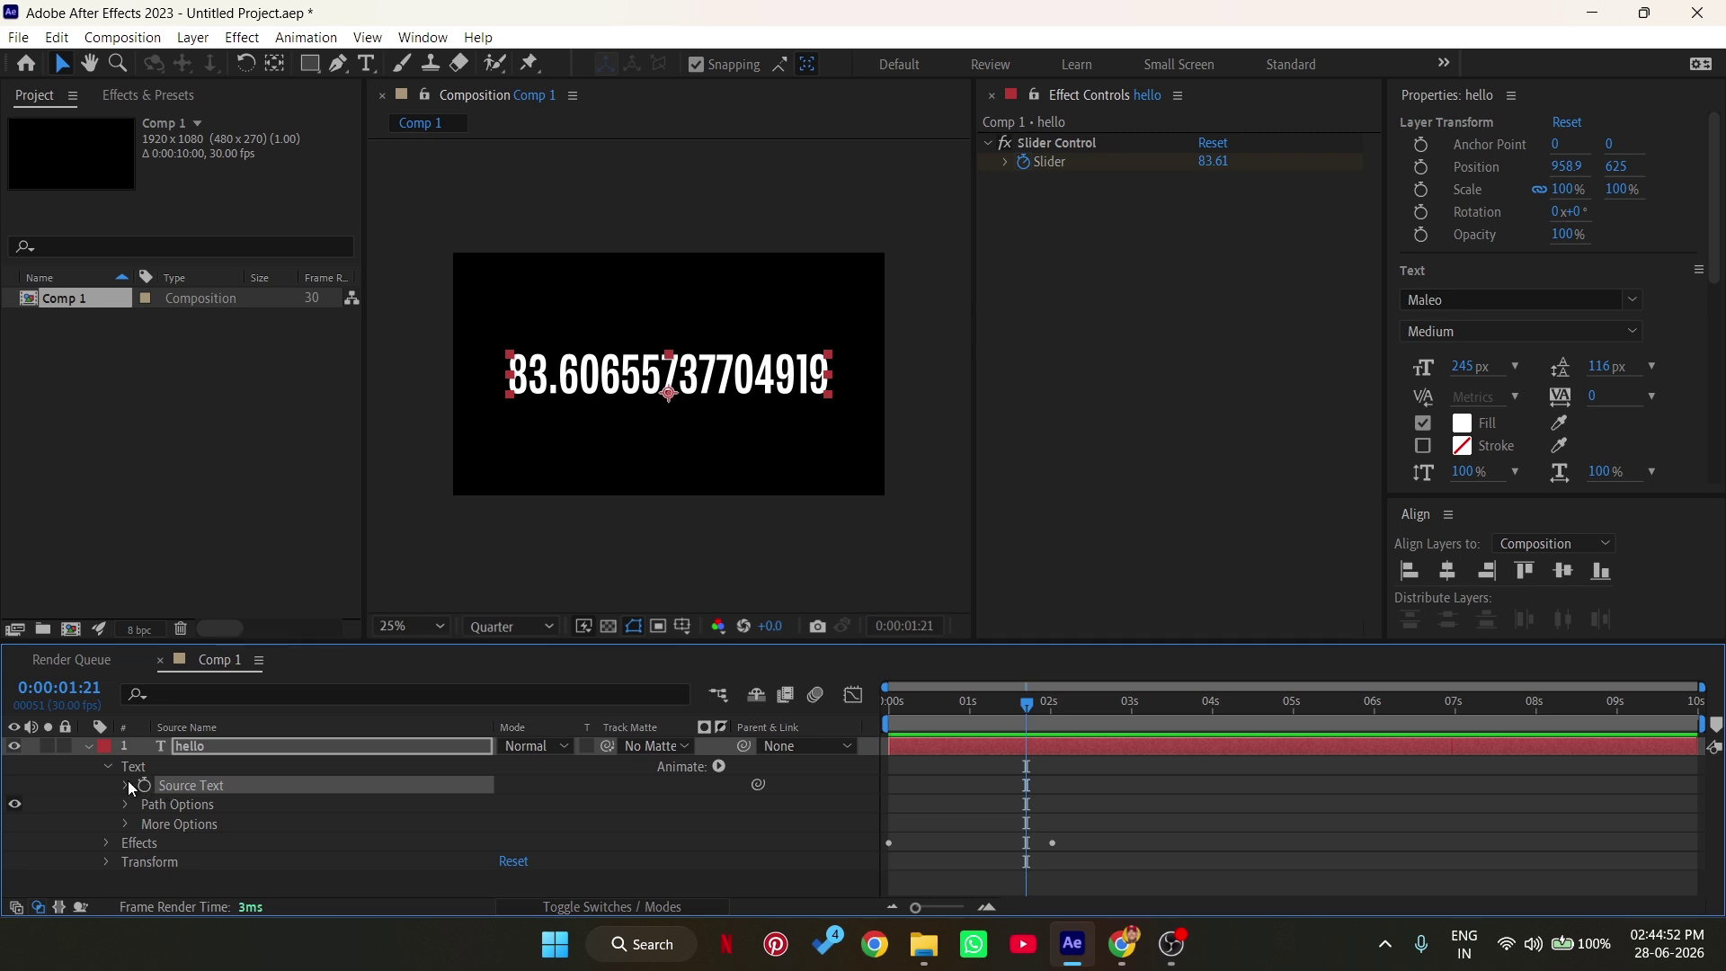
pyautogui.write('effect("Slider Control")("Slider")')
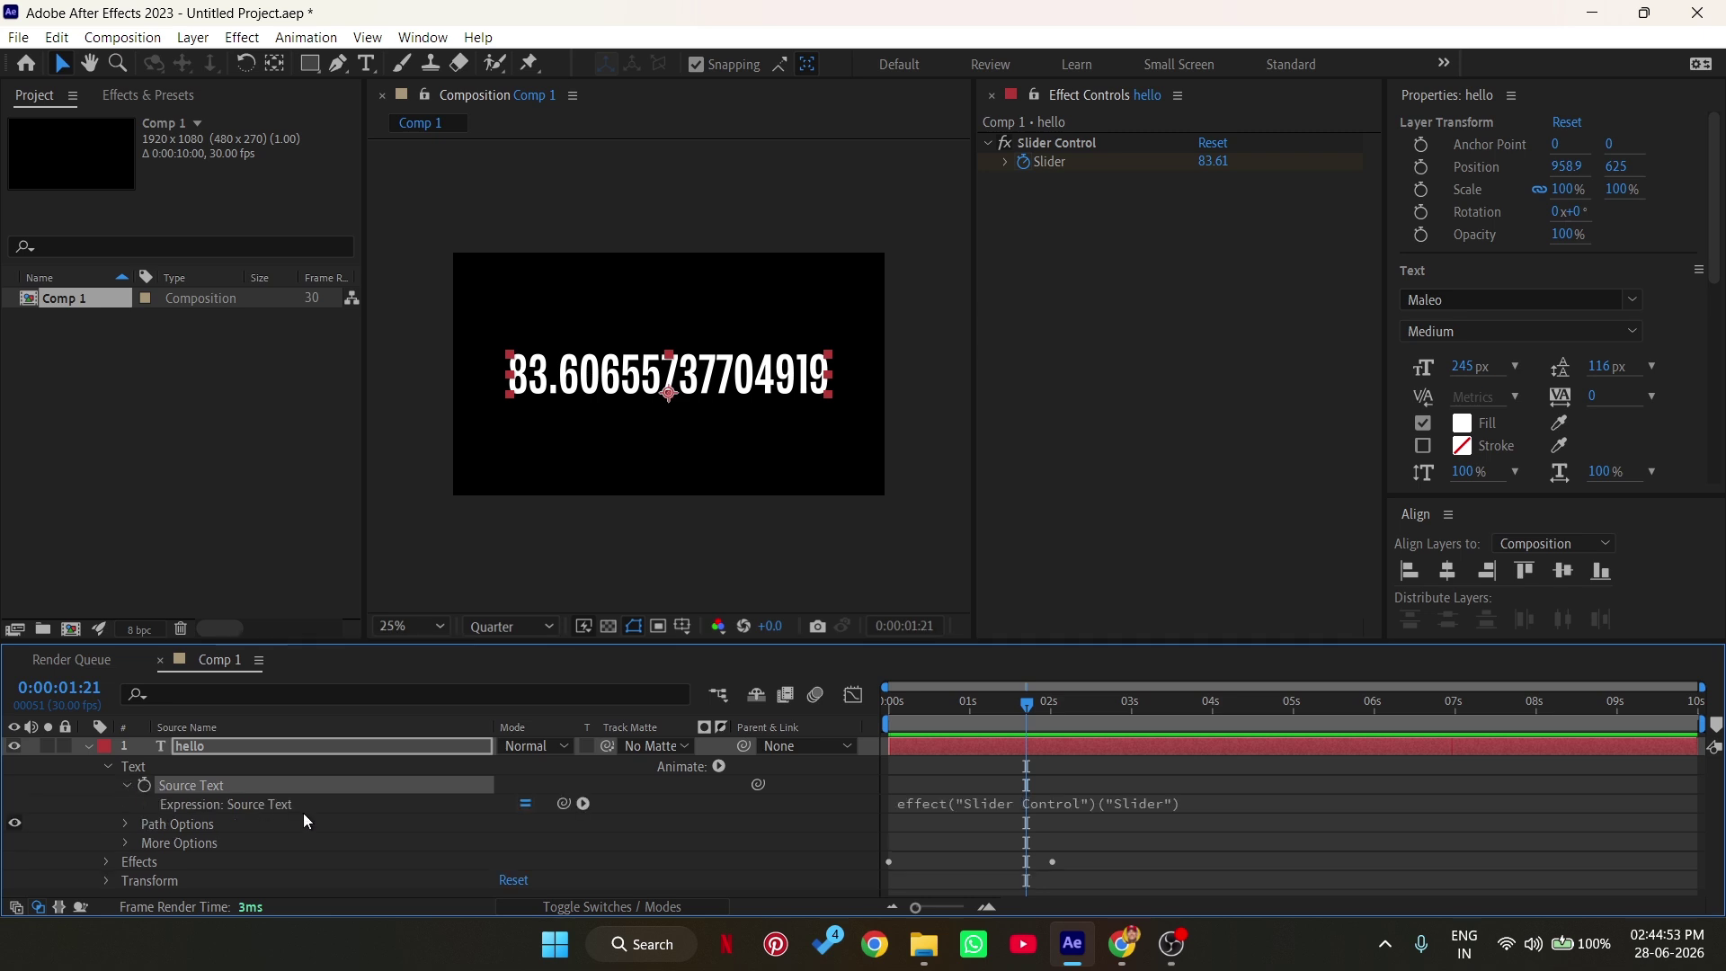
pyautogui.click(1203, 804)
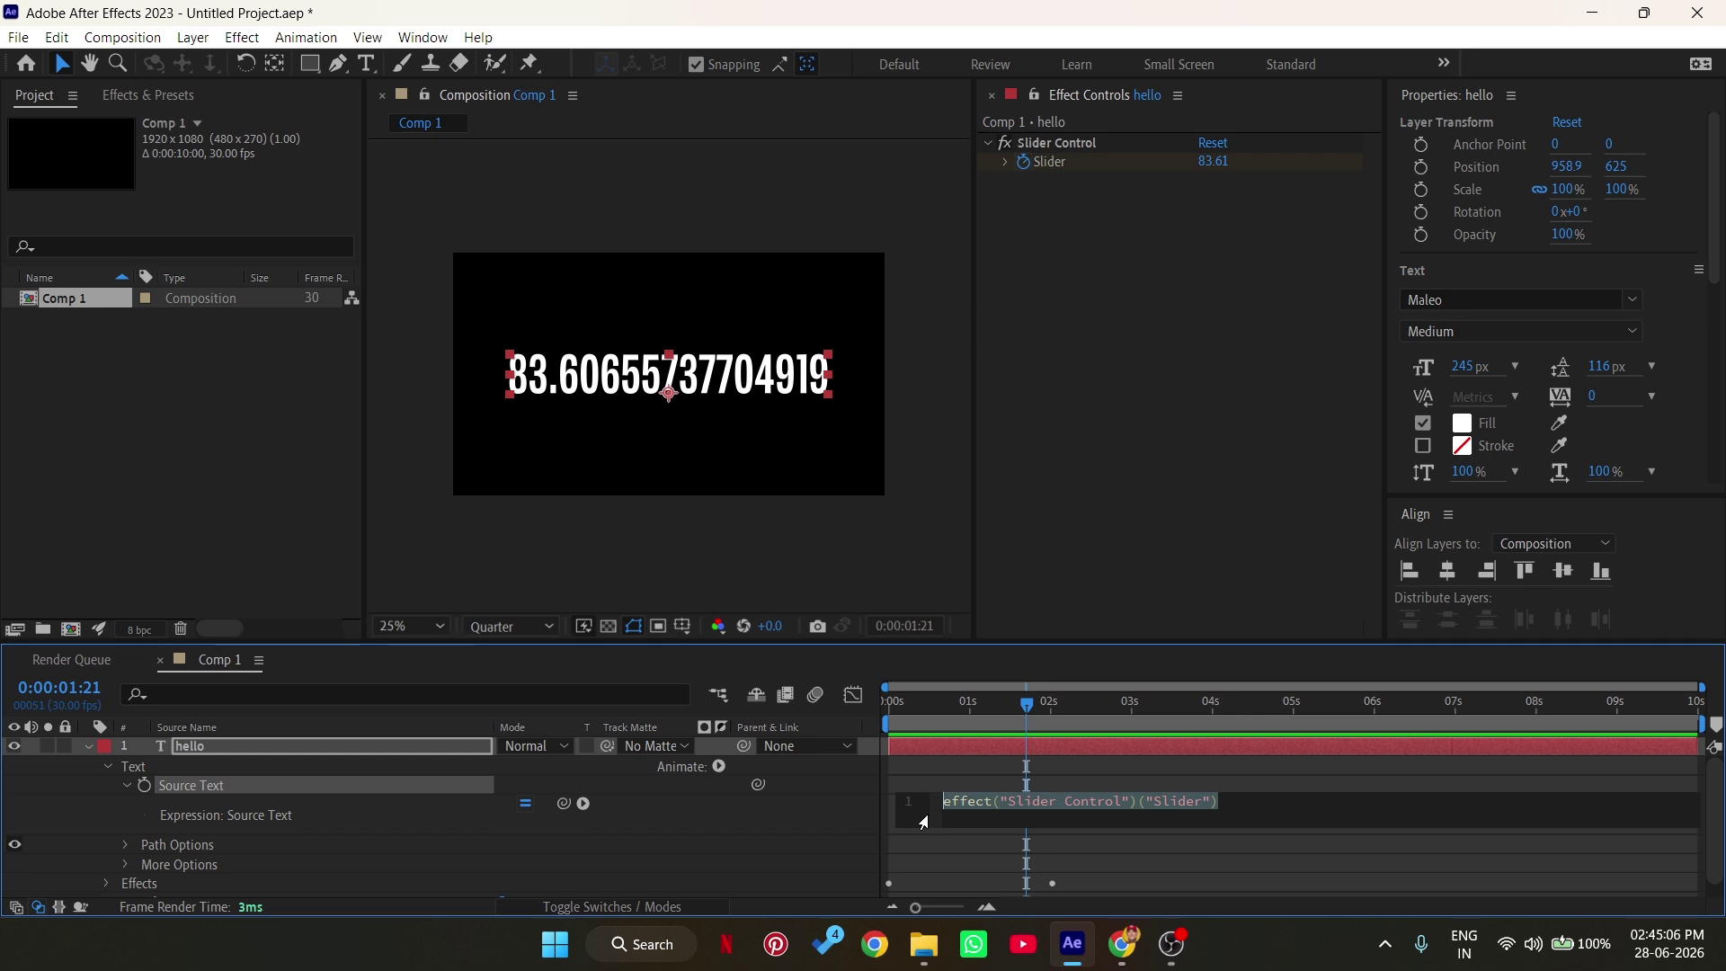
pyautogui.click(1242, 801)
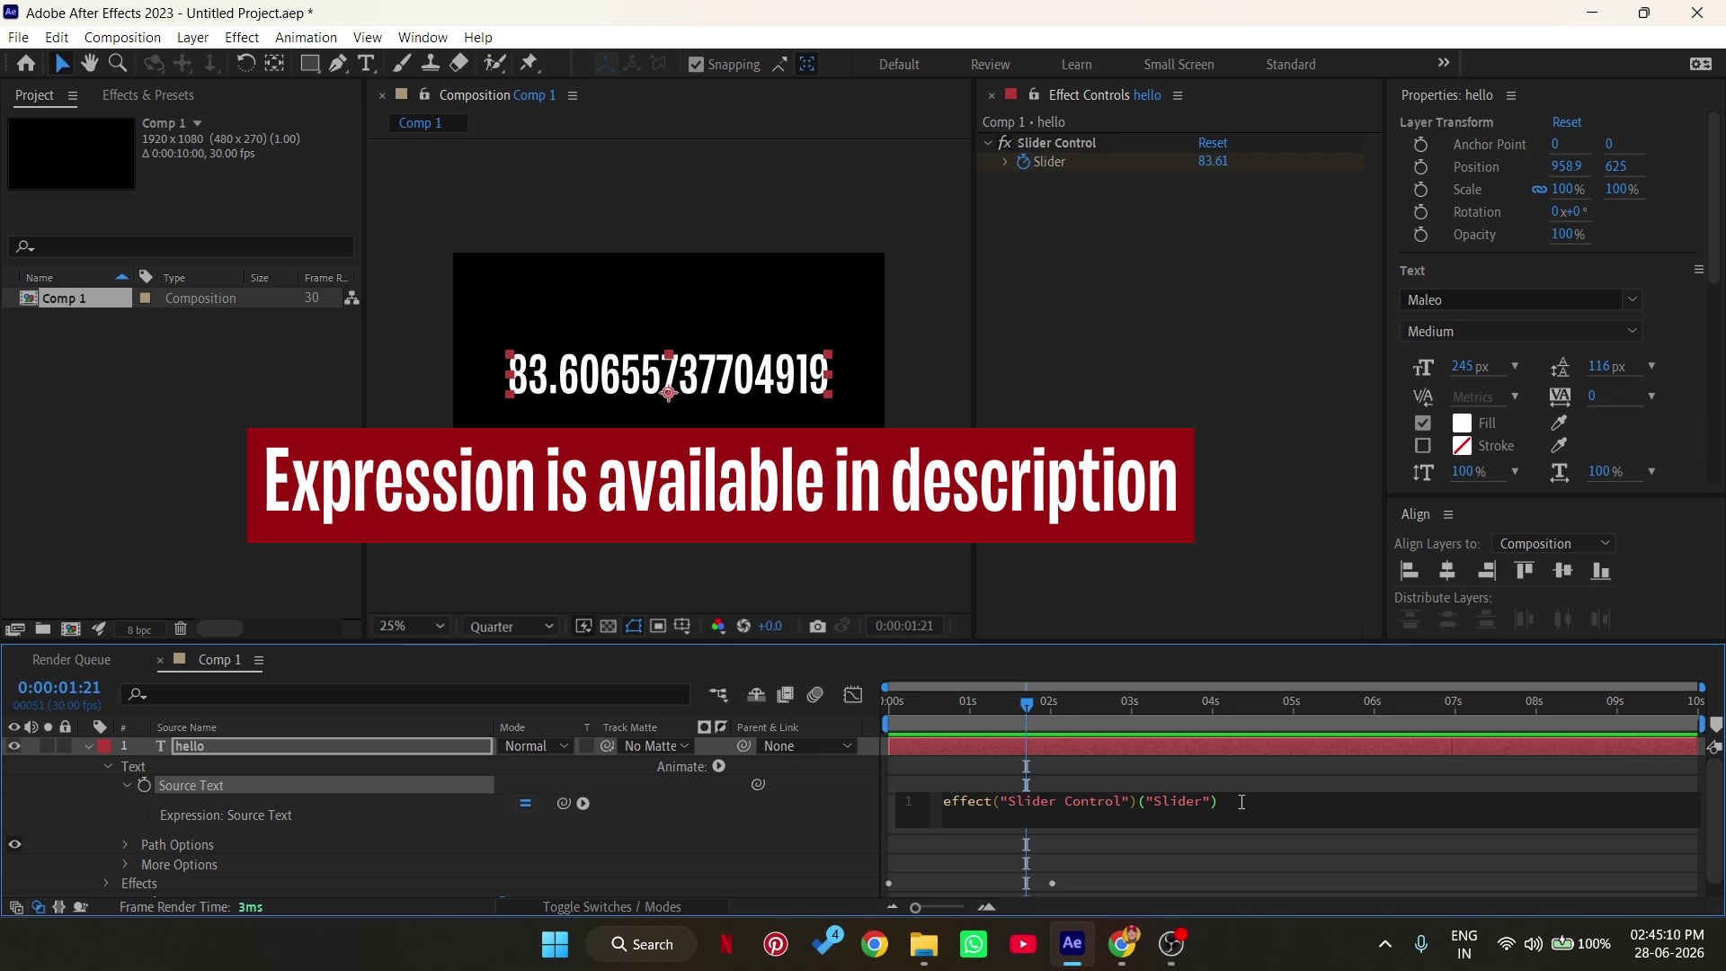
pyautogui.write('.valur')
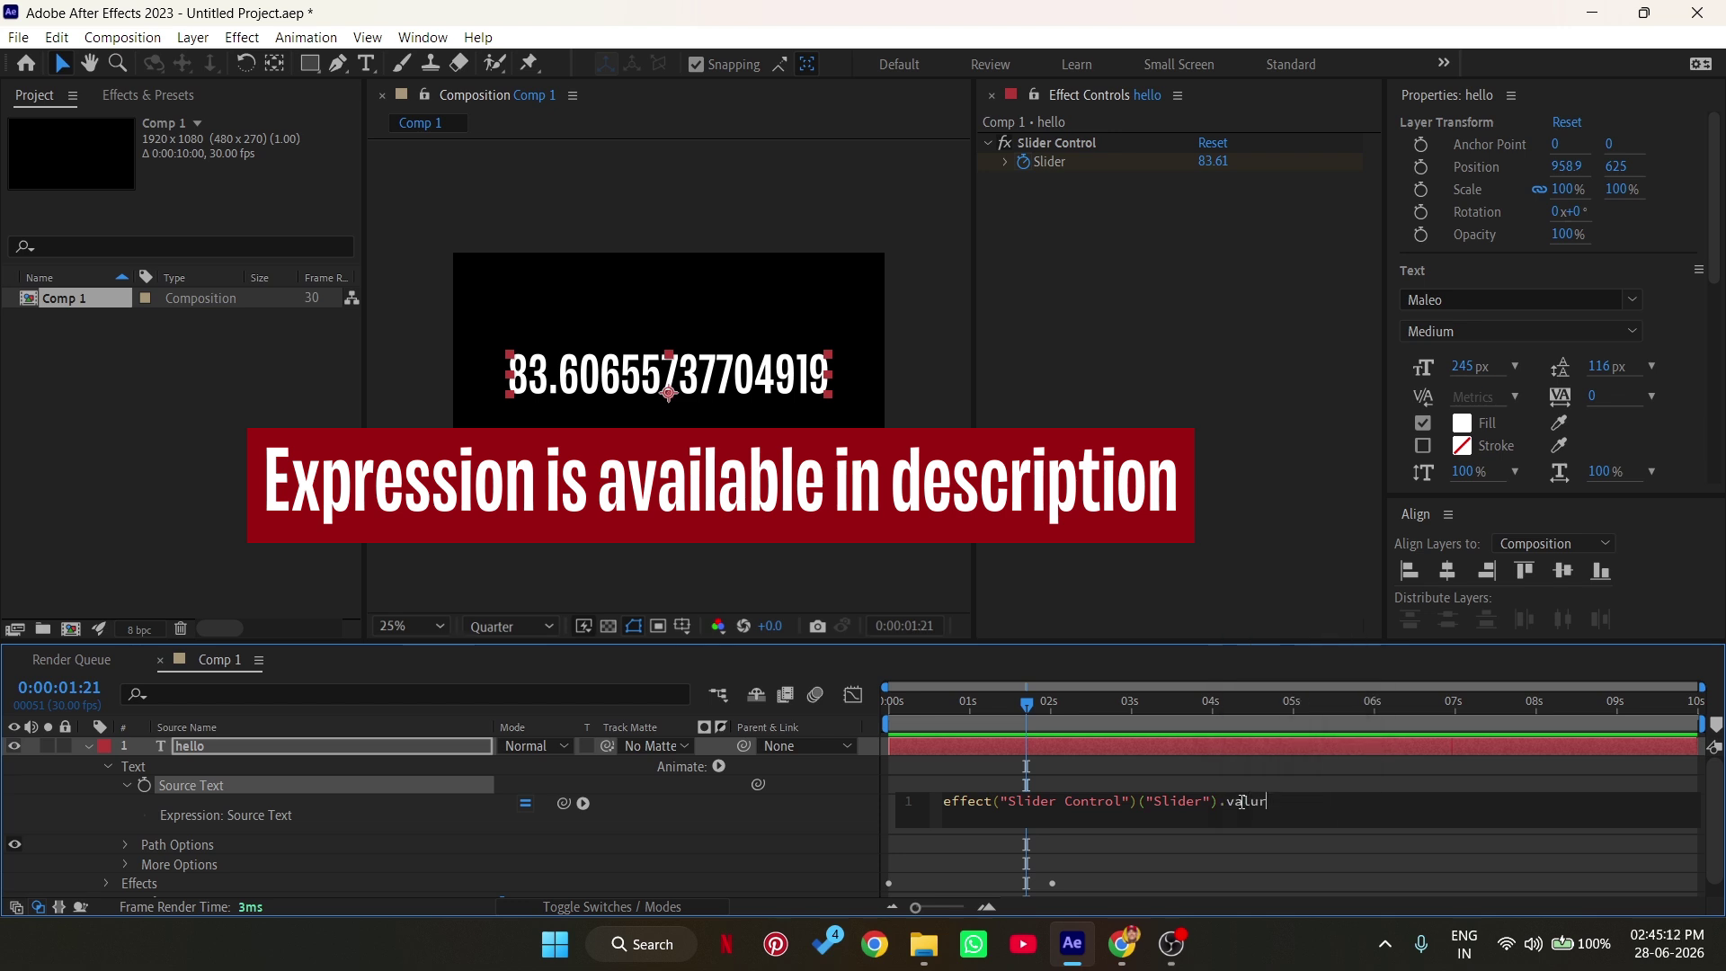
pyautogui.press('BackSpace')
pyautogui.write('e')
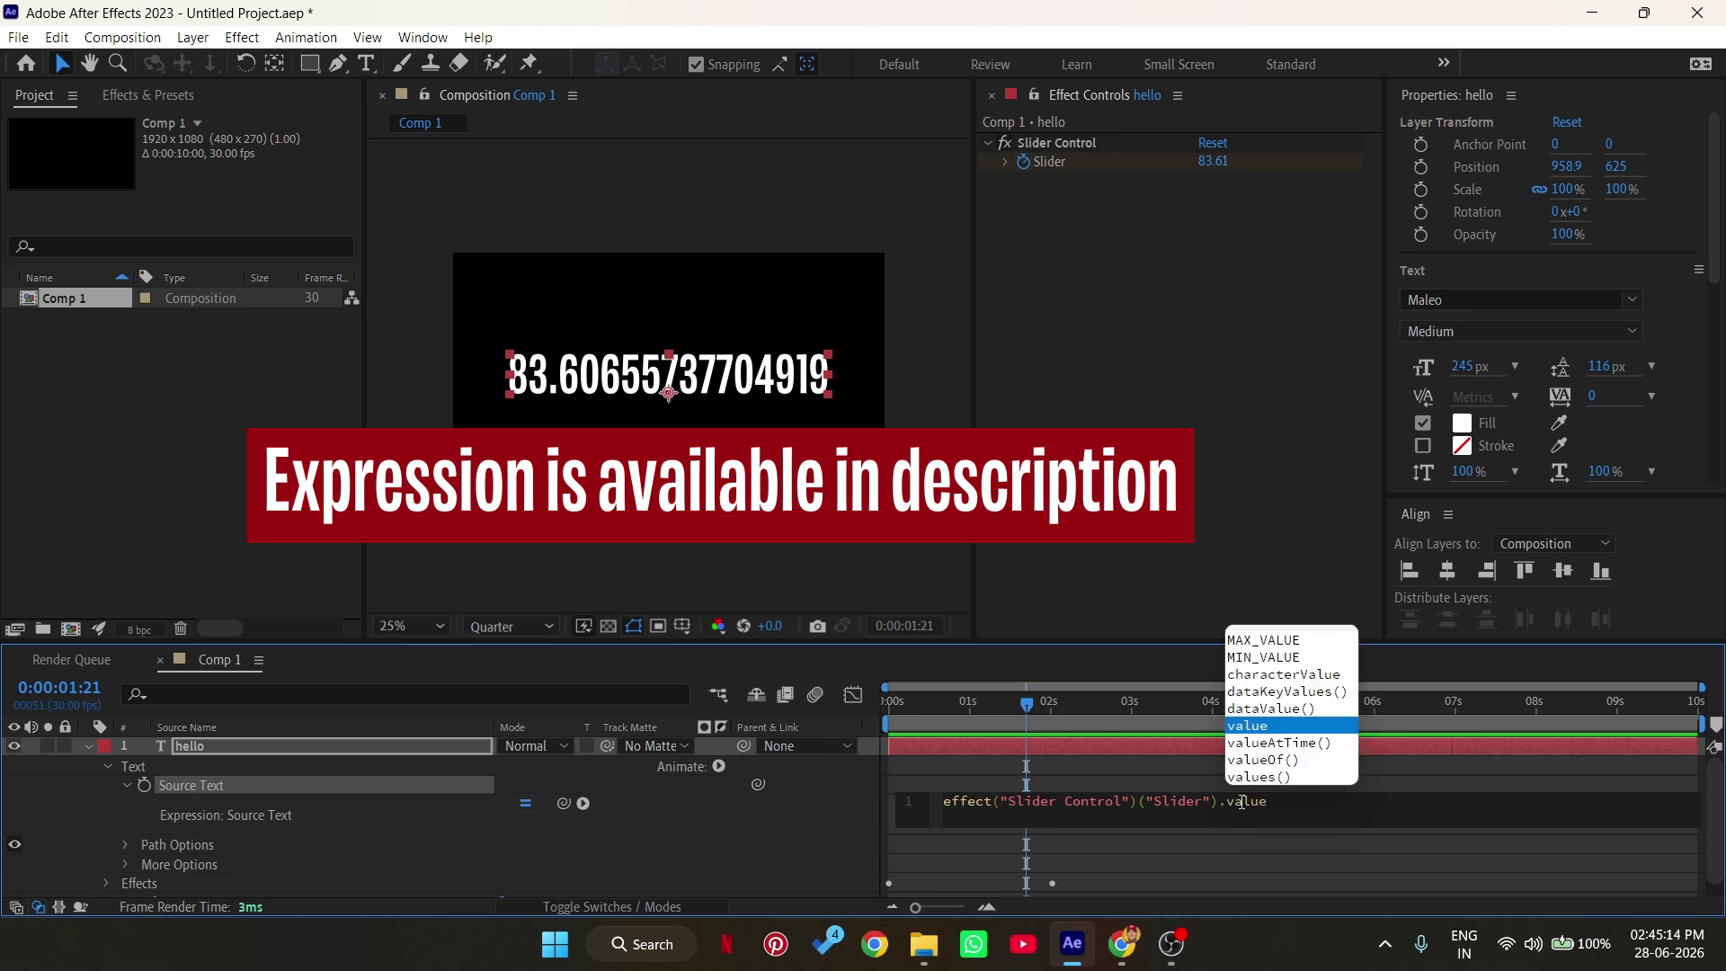
pyautogui.press('Escape')
pyautogui.write('.')
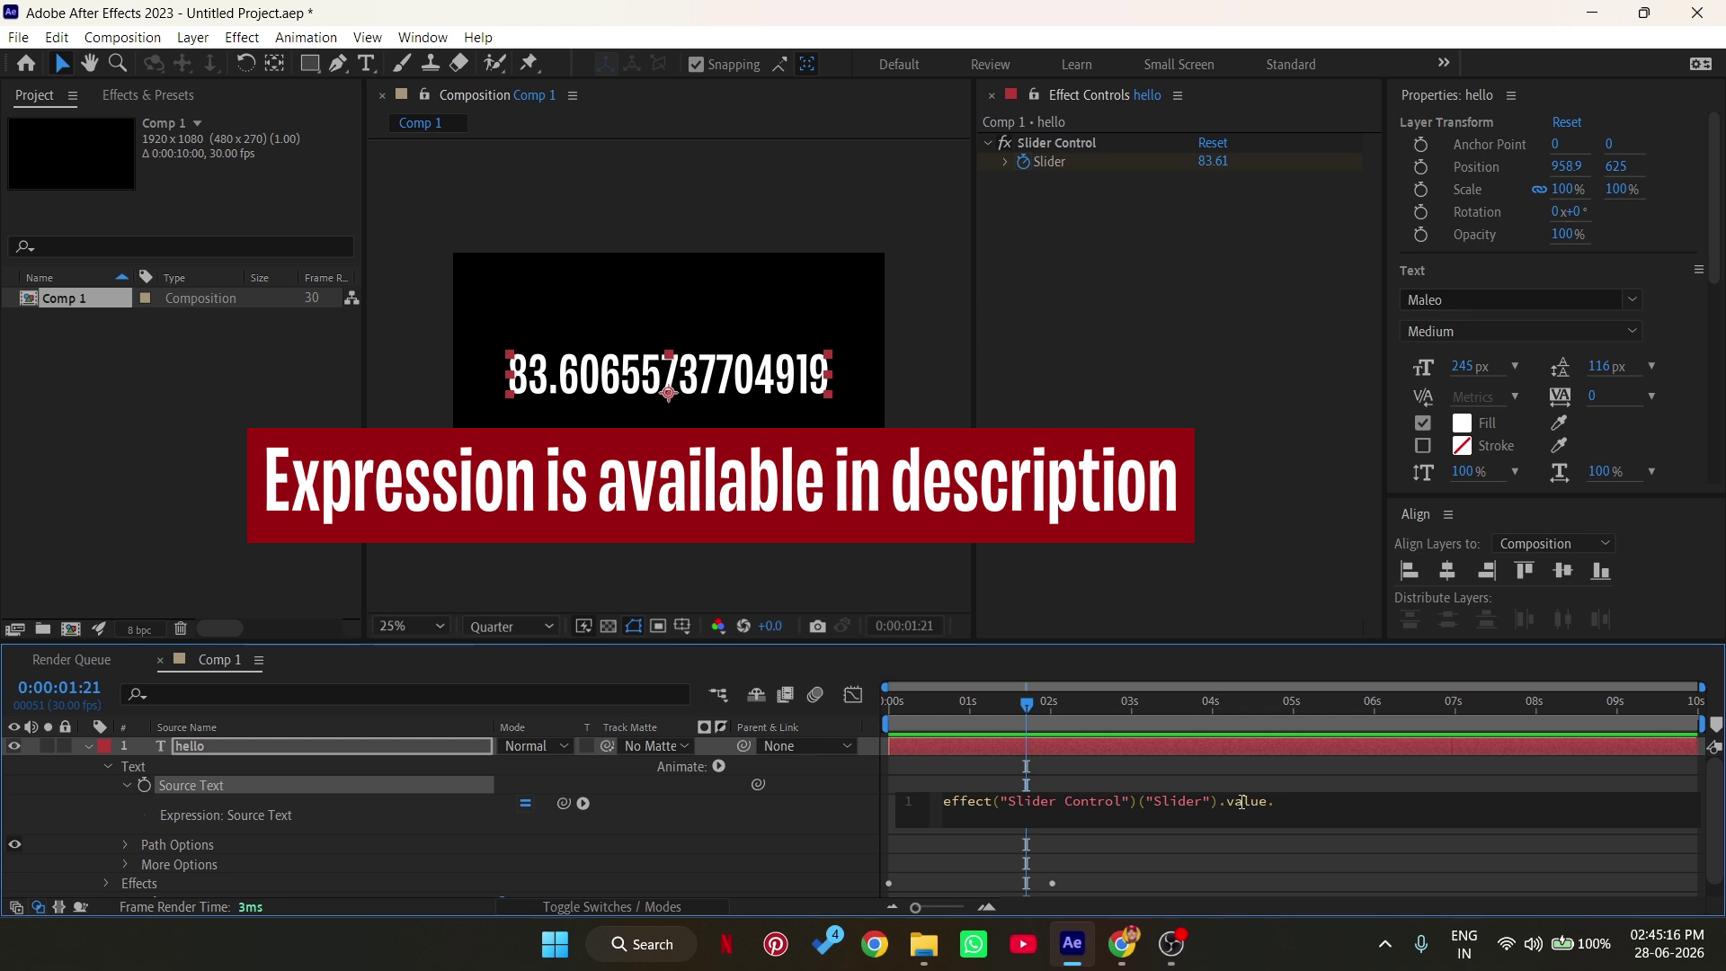
pyautogui.write('tofixed')
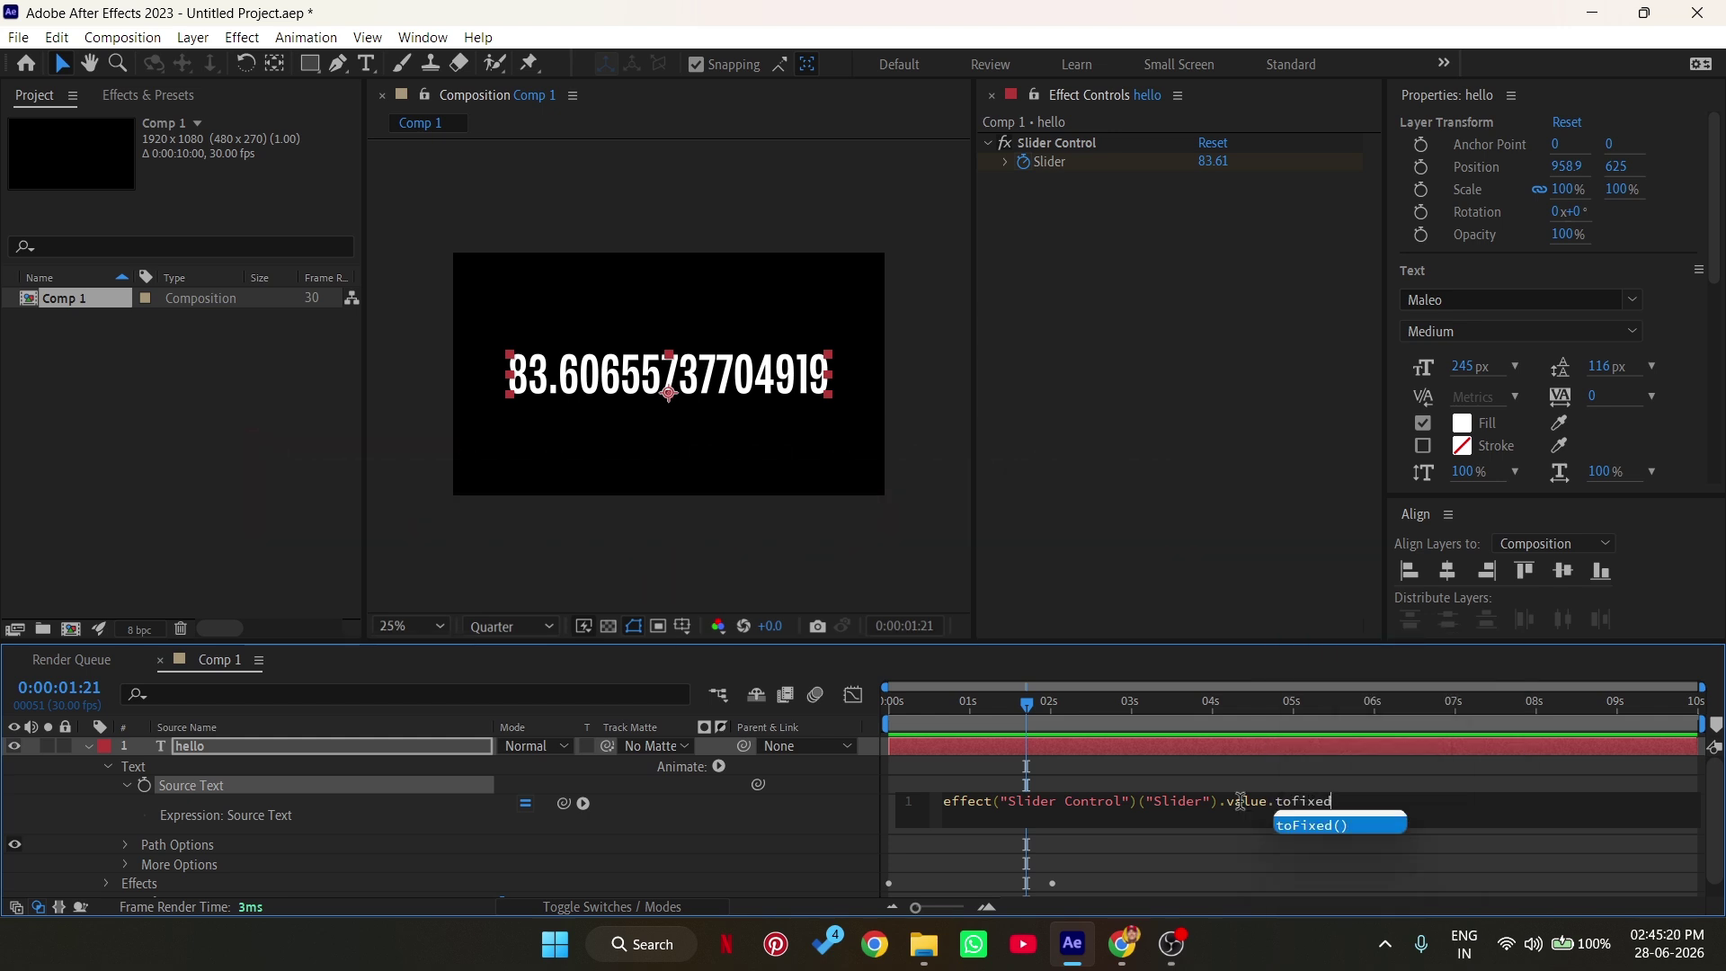
pyautogui.press('Return')
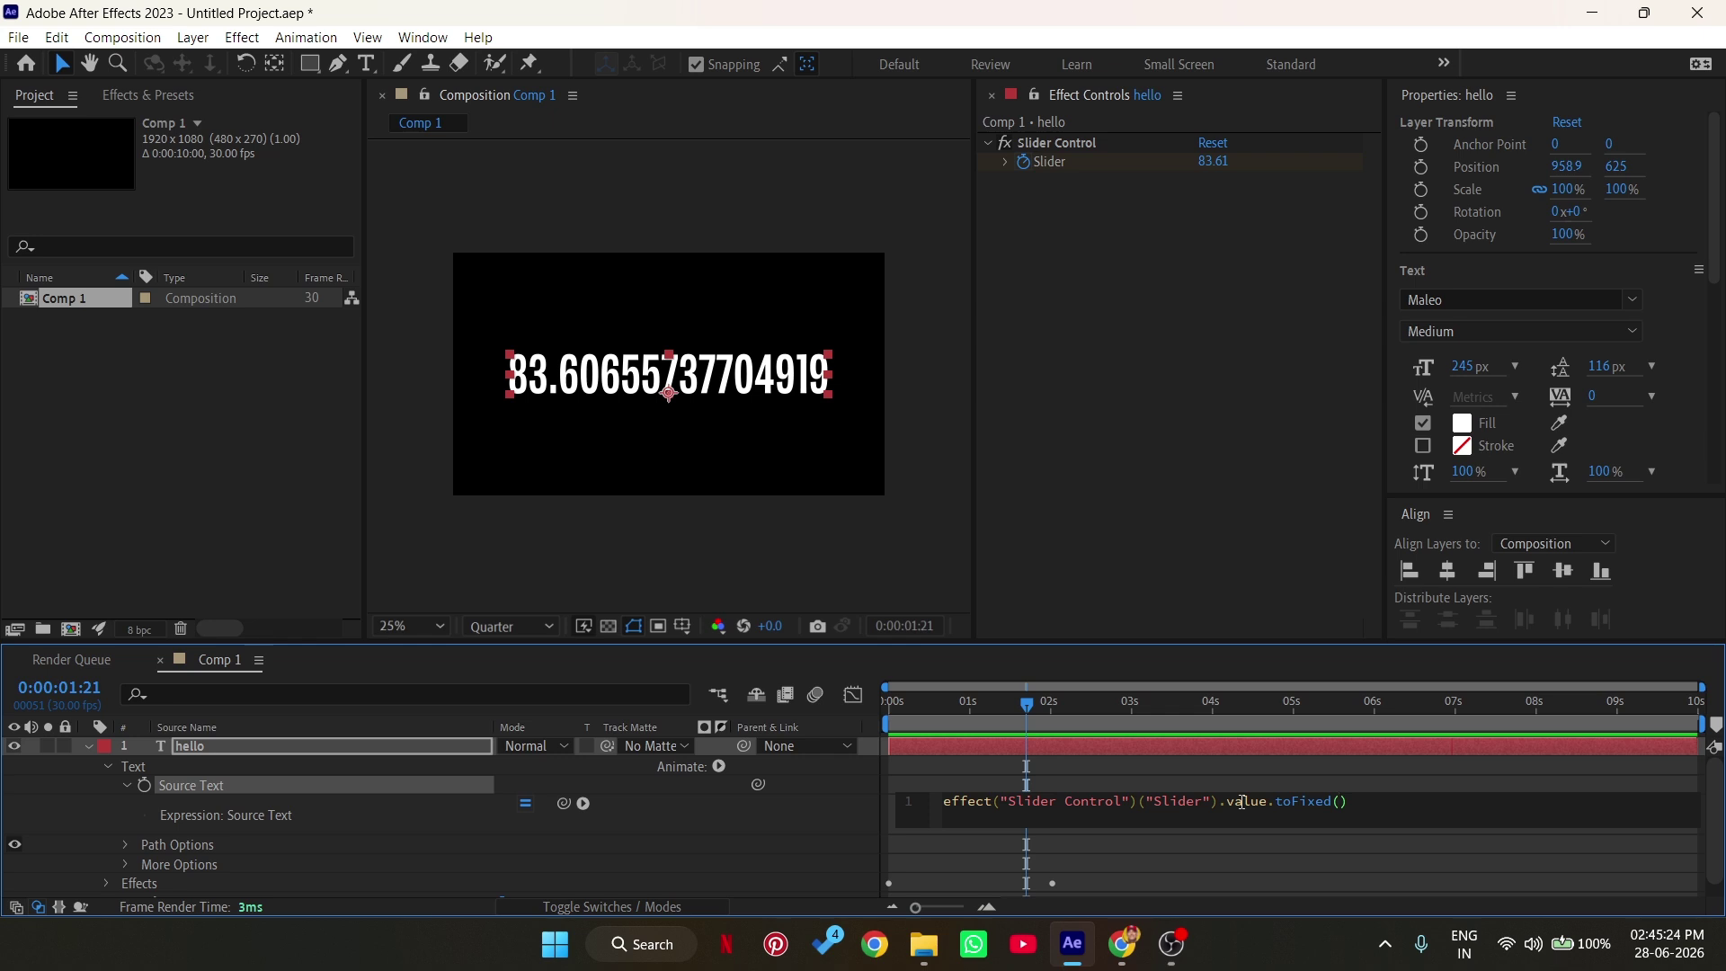
pyautogui.write('0')
pyautogui.click(1028, 706)
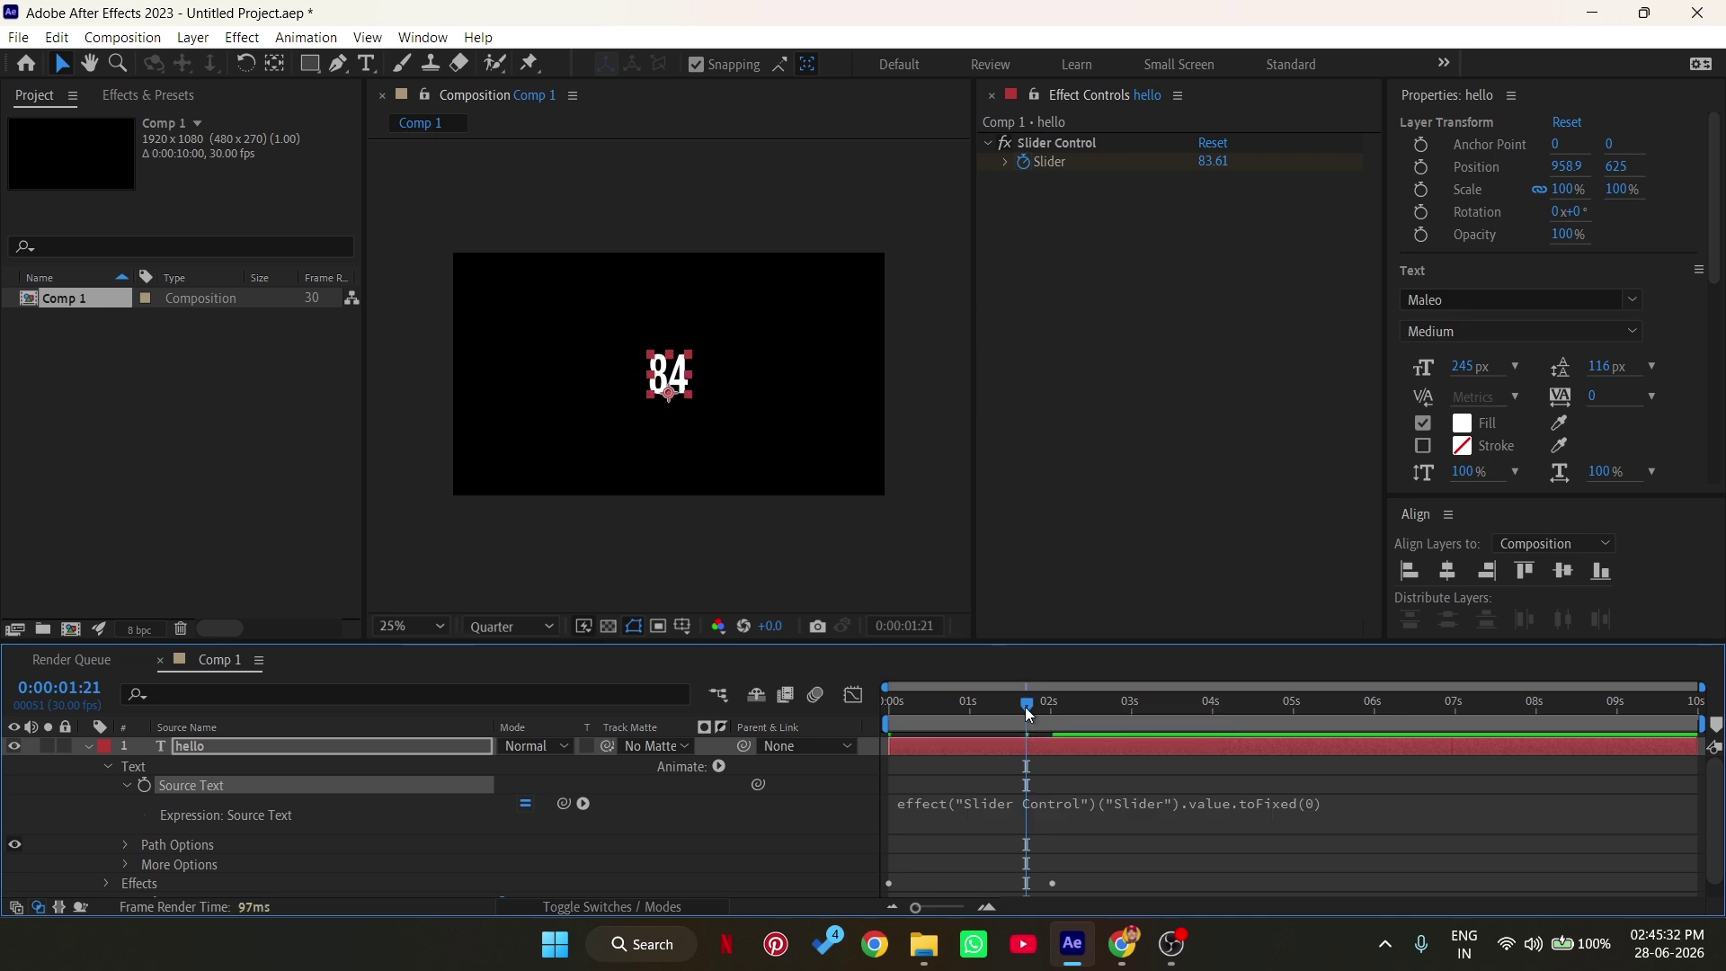
pyautogui.moveTo(1027, 705); pyautogui.dragTo(979, 755)
# Change the toFixed argument in the Source Text expression to 2 and check the counter at 0:00:00:29
pyautogui.click(1301, 810)
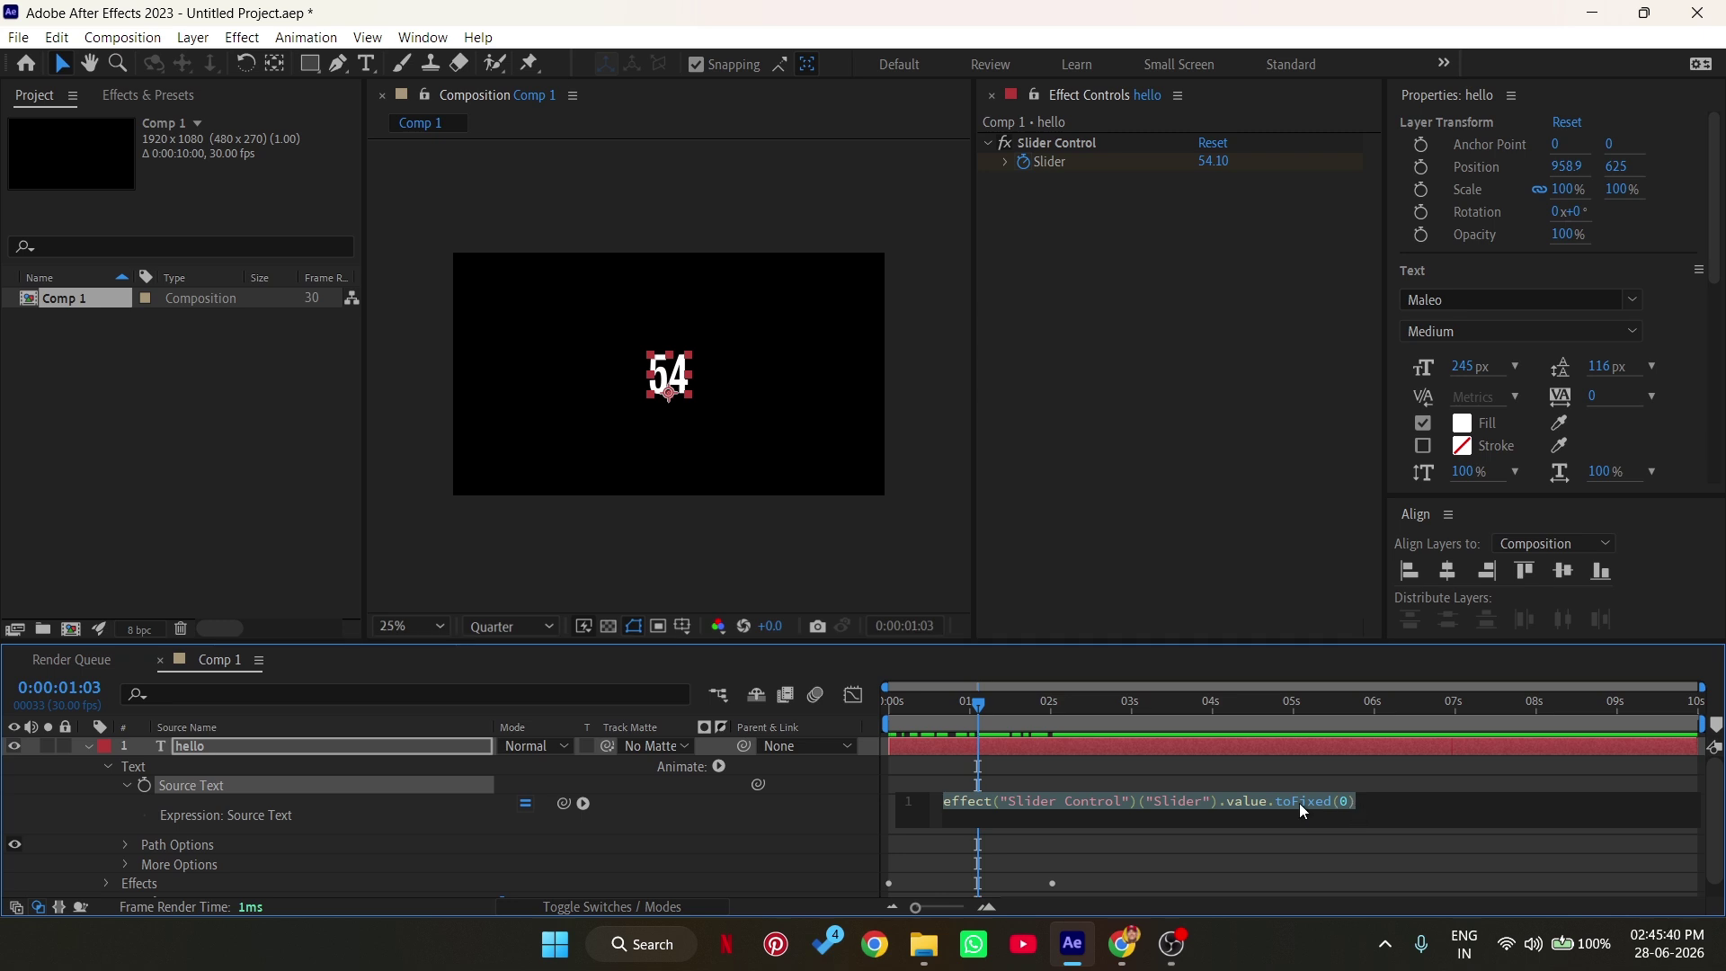
pyautogui.click(1351, 802)
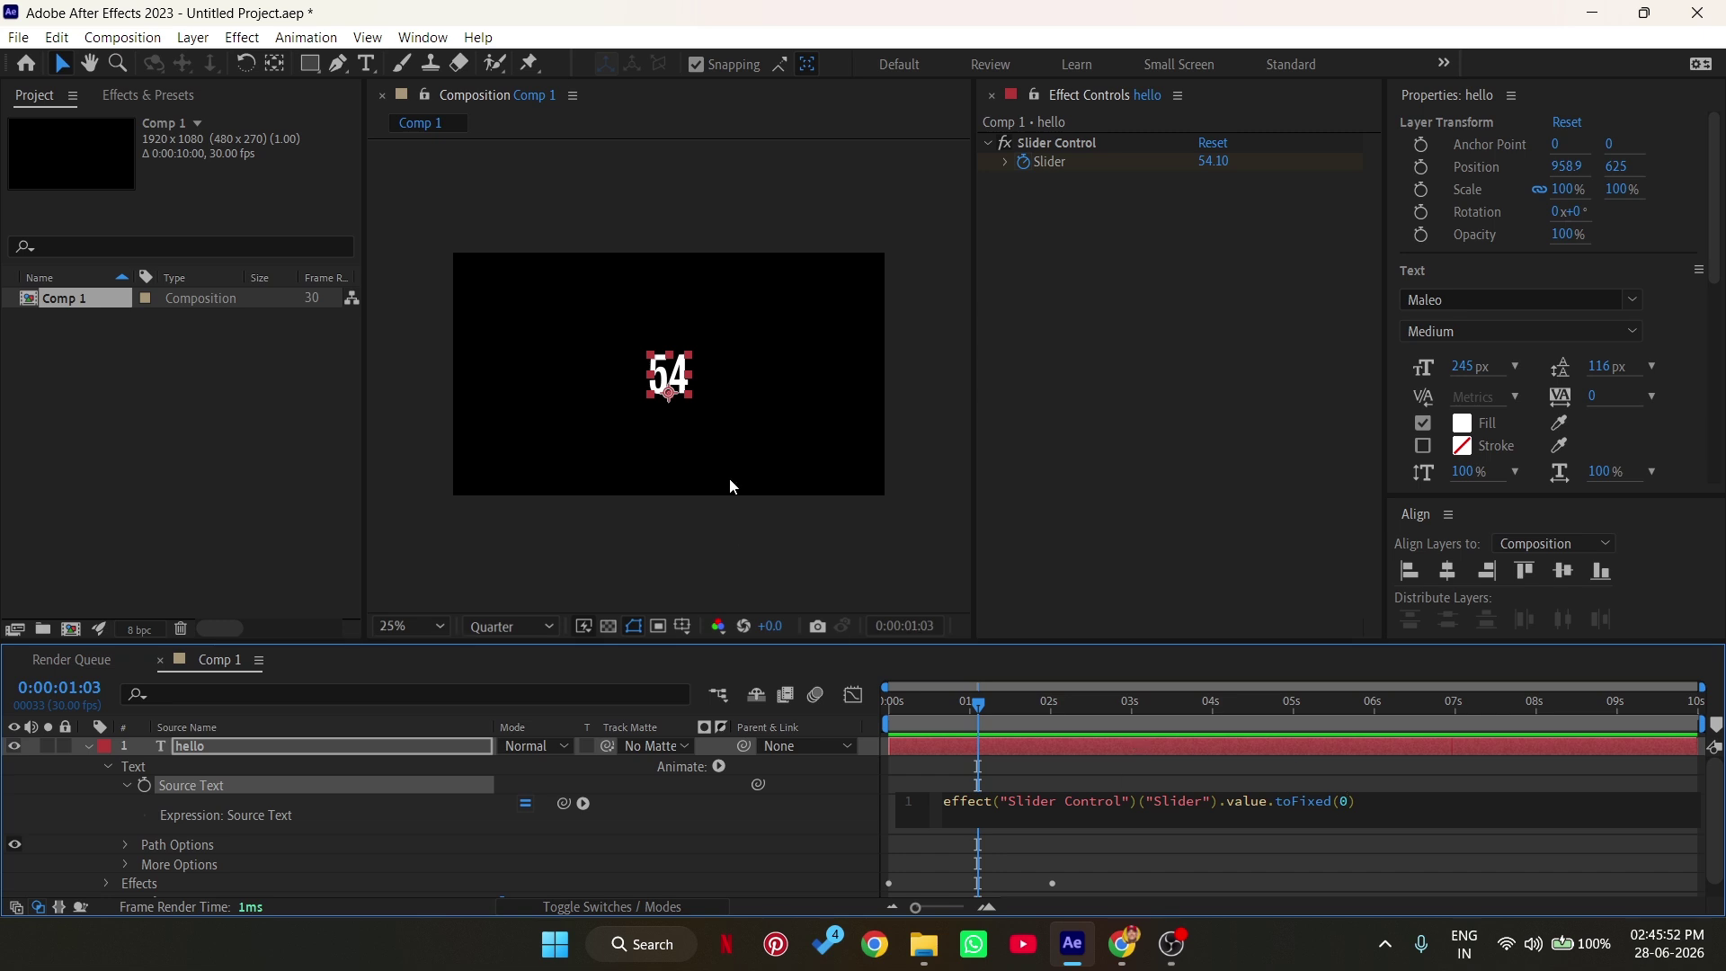
pyautogui.scroll(2, 712, 435)
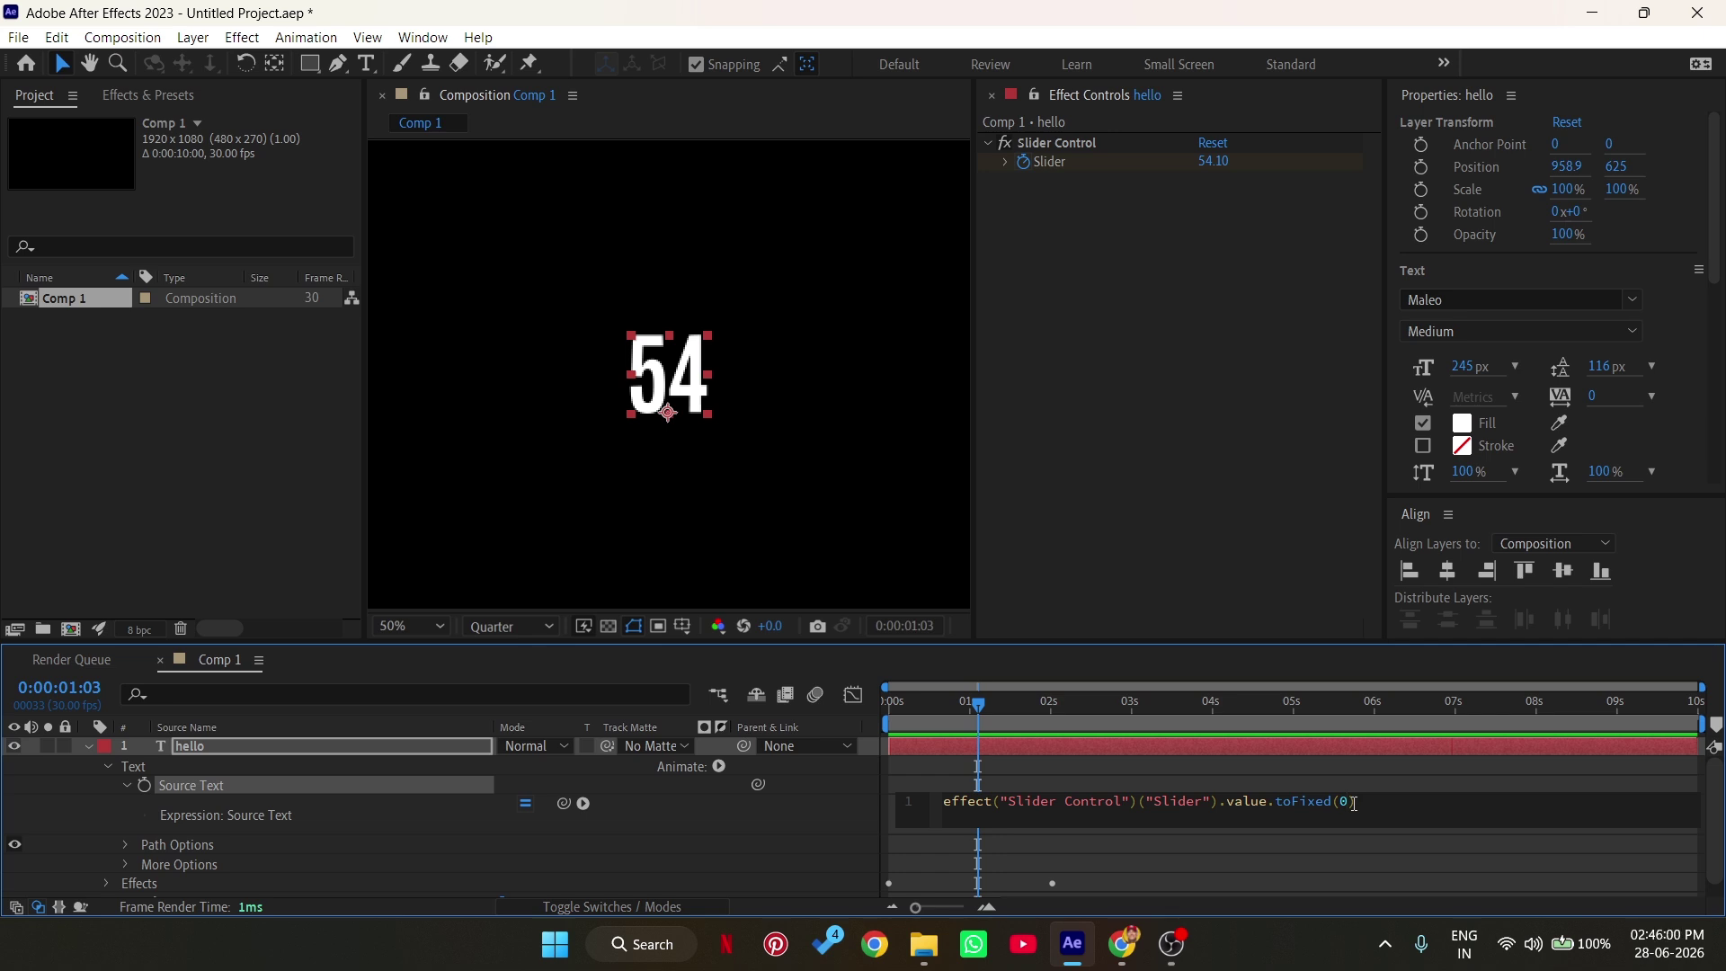
pyautogui.press('BackSpace')
pyautogui.write('2')
pyautogui.click(969, 710)
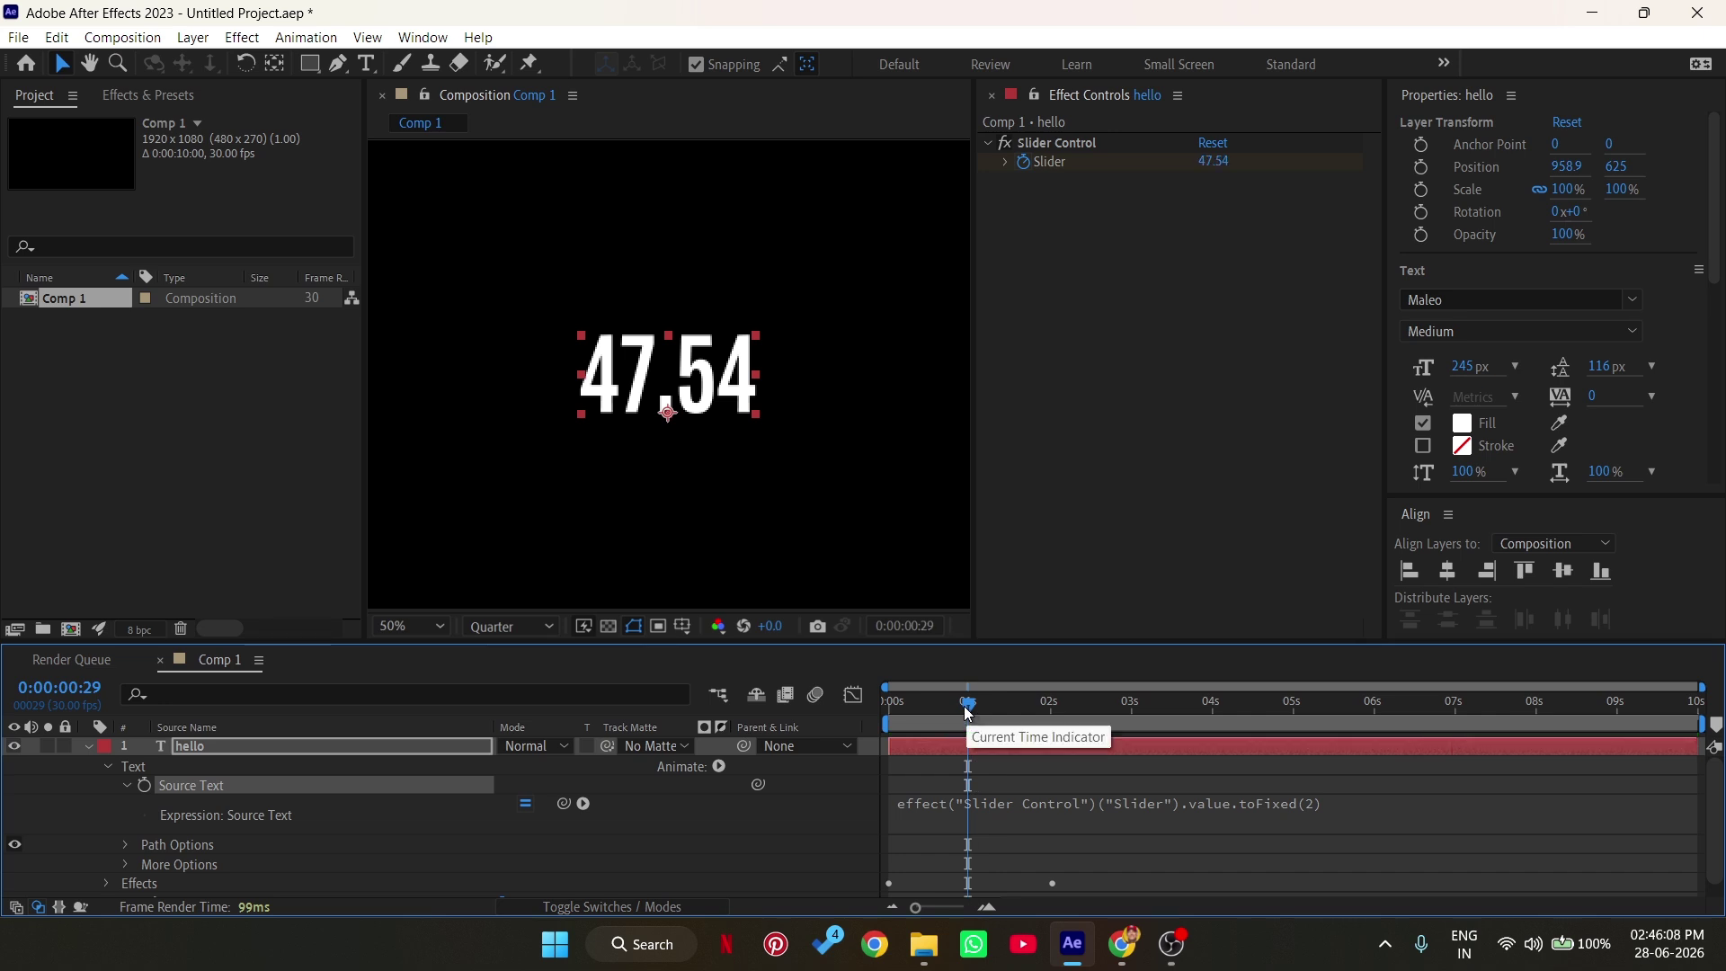
# Set the toFixed argument in the Source Text expression back to 0 and scrub to 0:00:01:03
pyautogui.click(1304, 804)
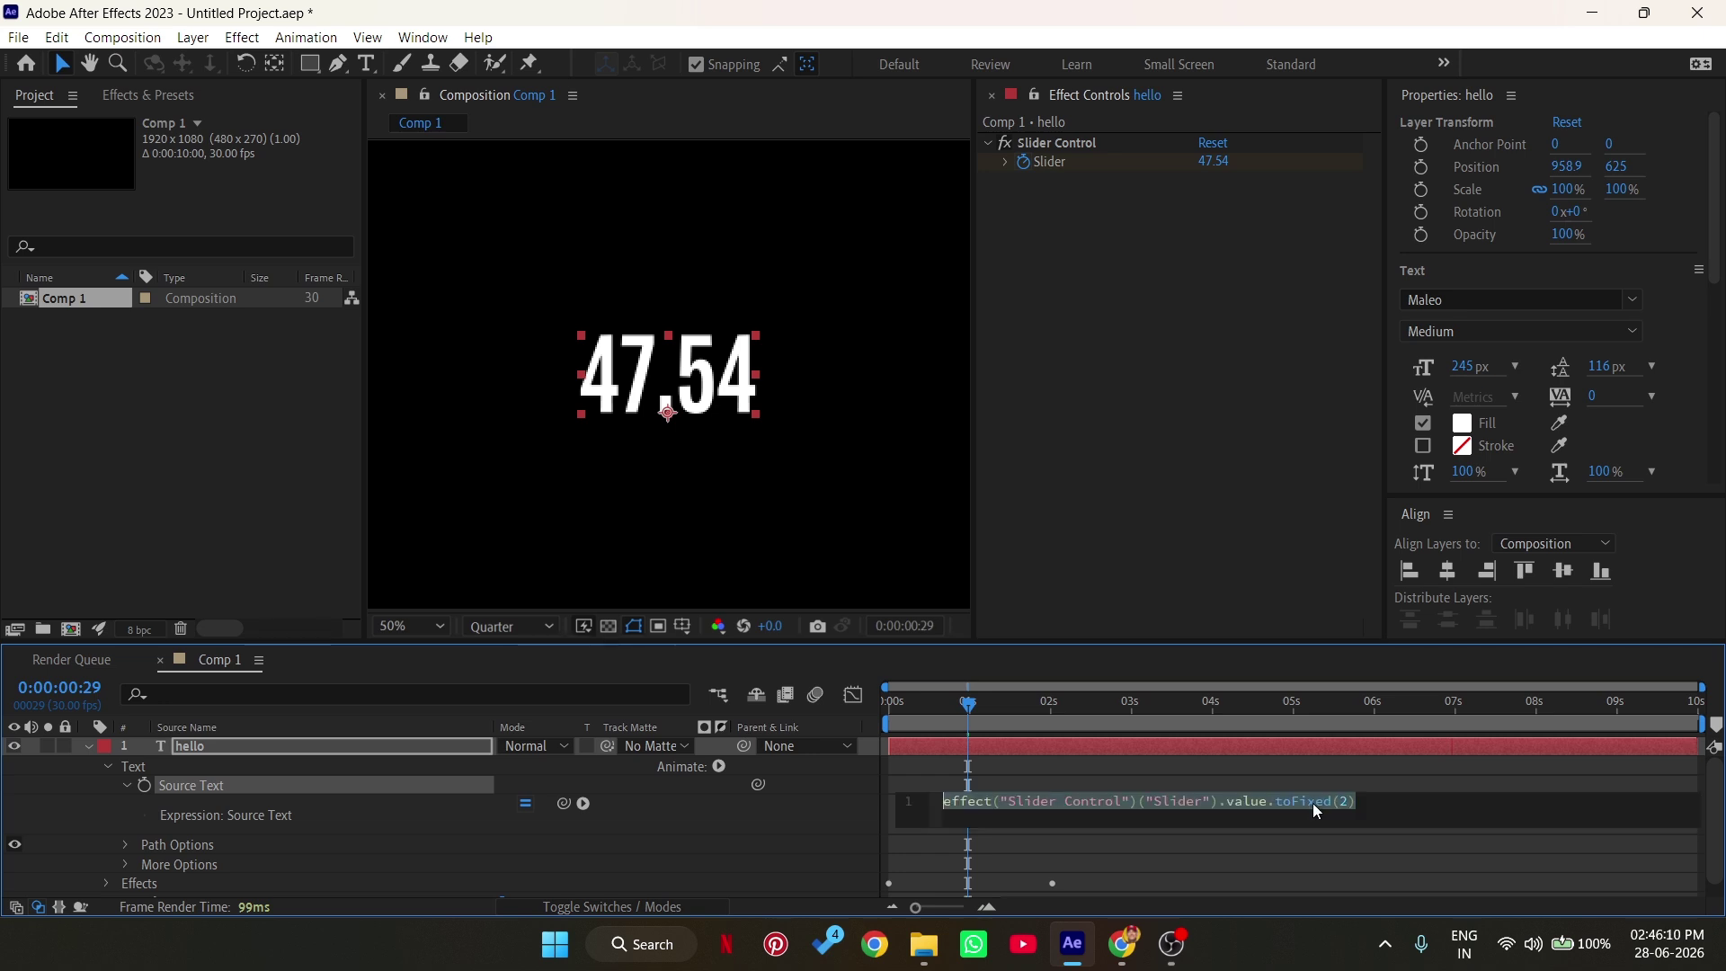
pyautogui.click(1350, 800)
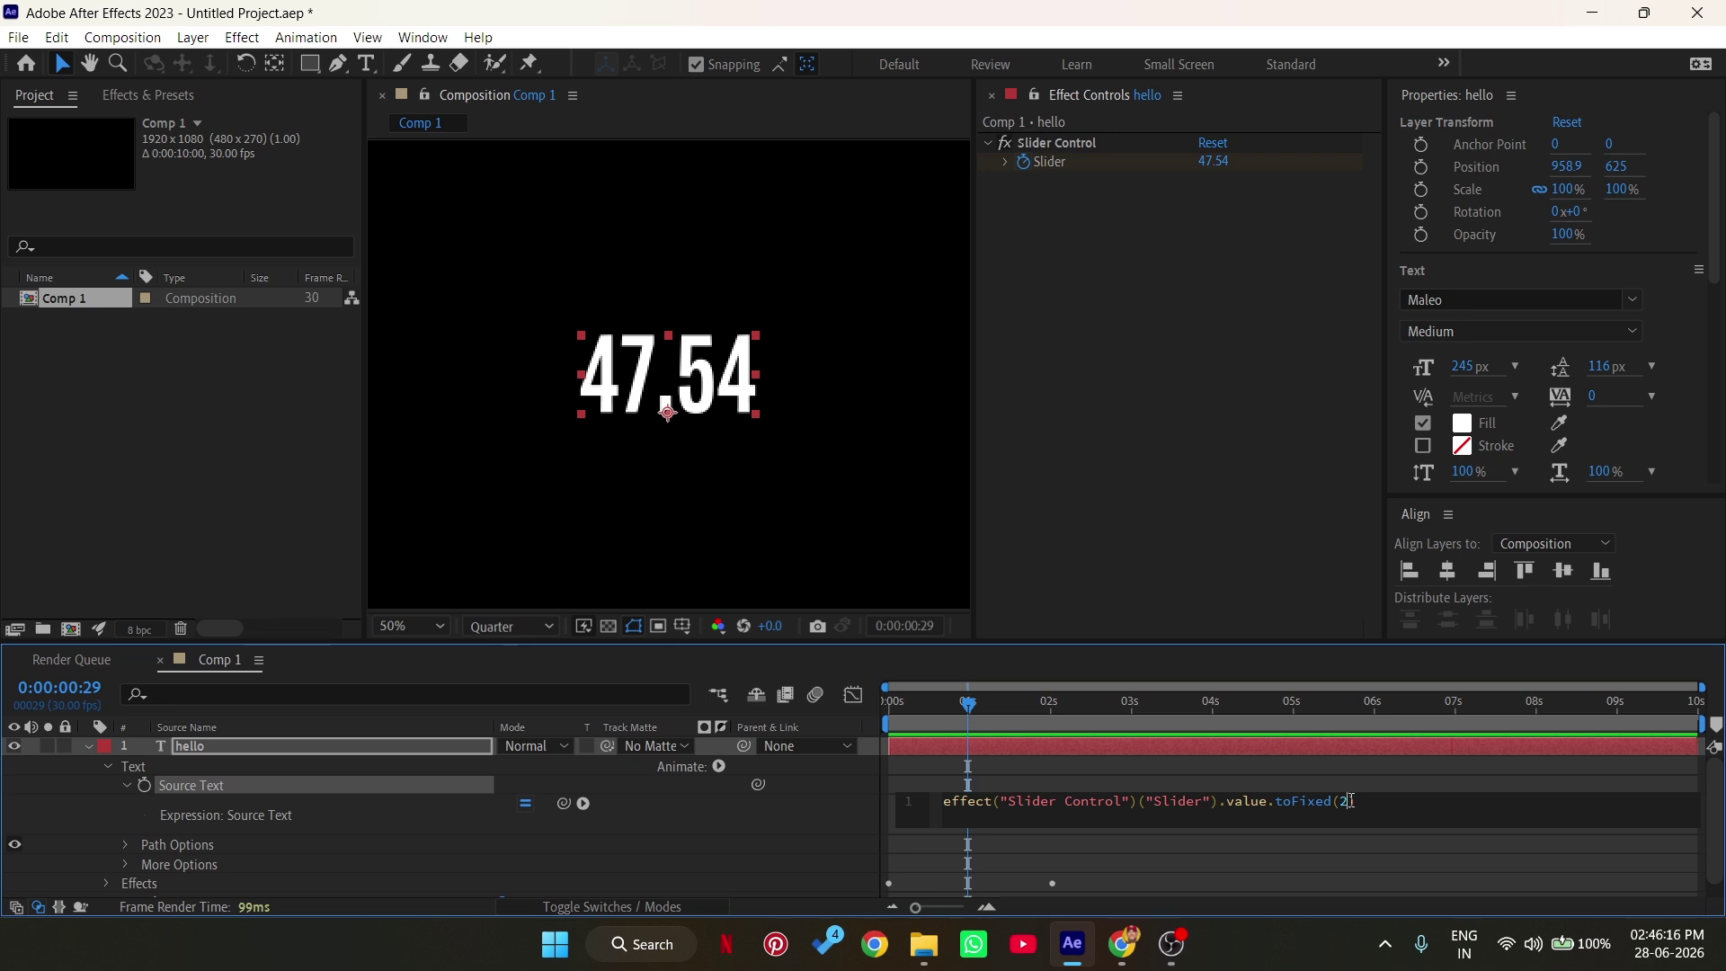
pyautogui.press('BackSpace')
pyautogui.write('0')
pyautogui.click(980, 710)
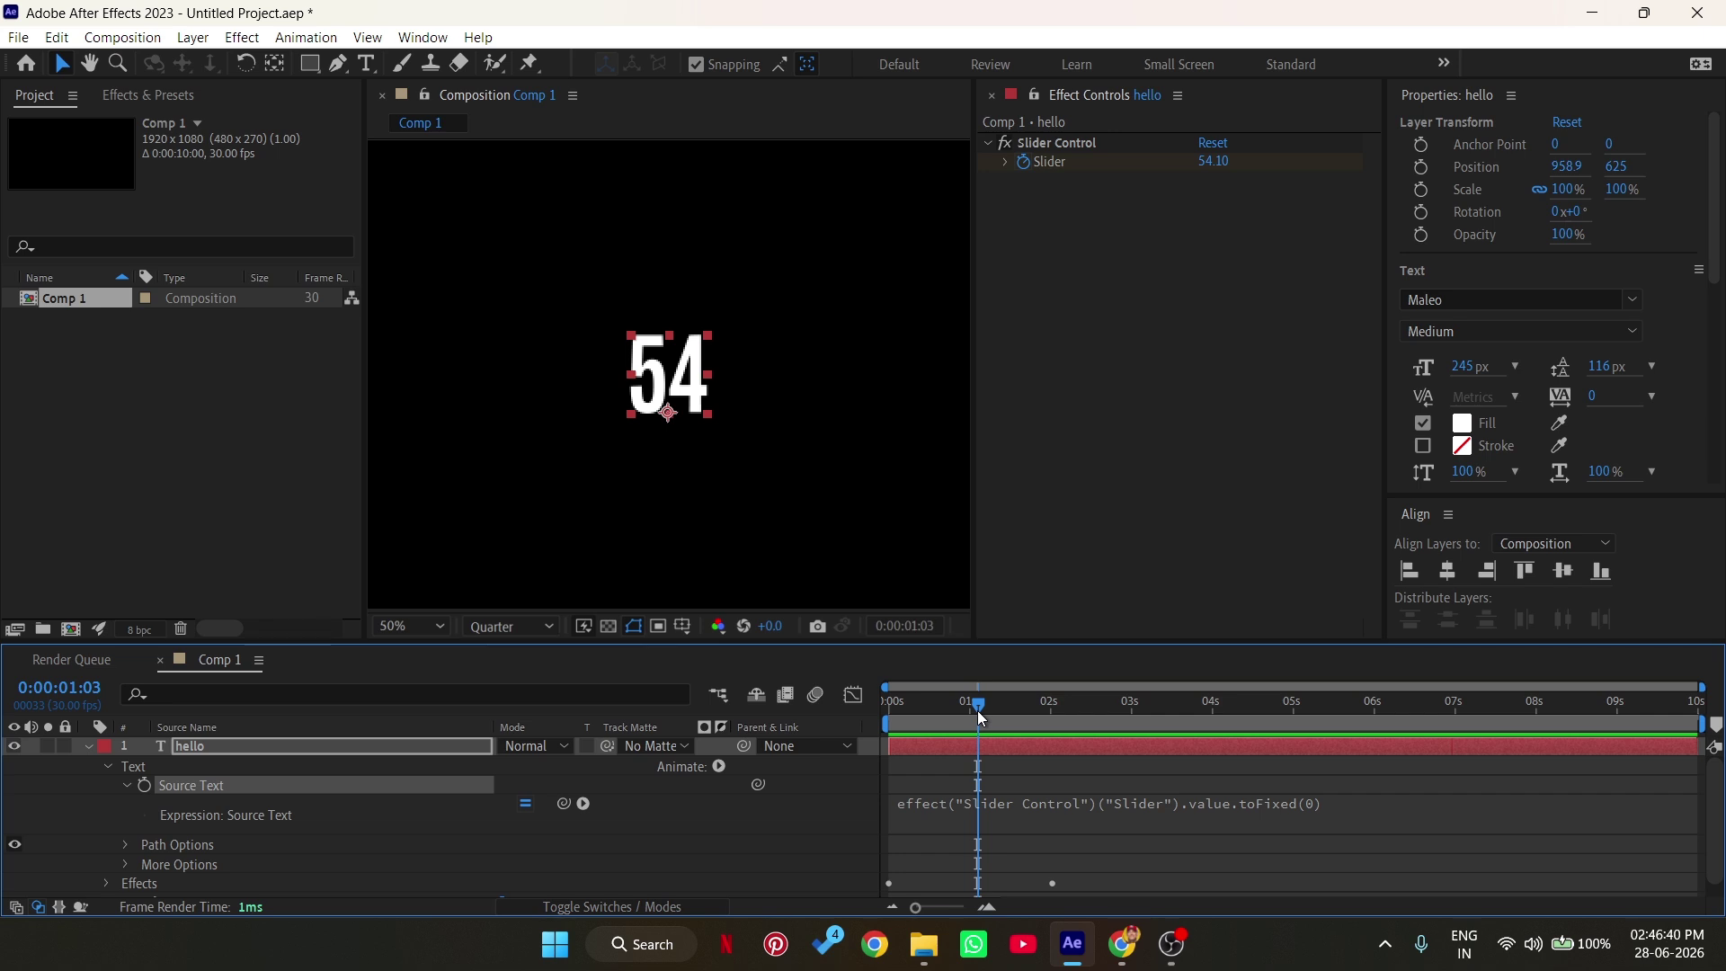
# Prepend "$"+ to the Source Text expression and check the counter by scrubbing back to 0:00:00:13
pyautogui.click(942, 802)
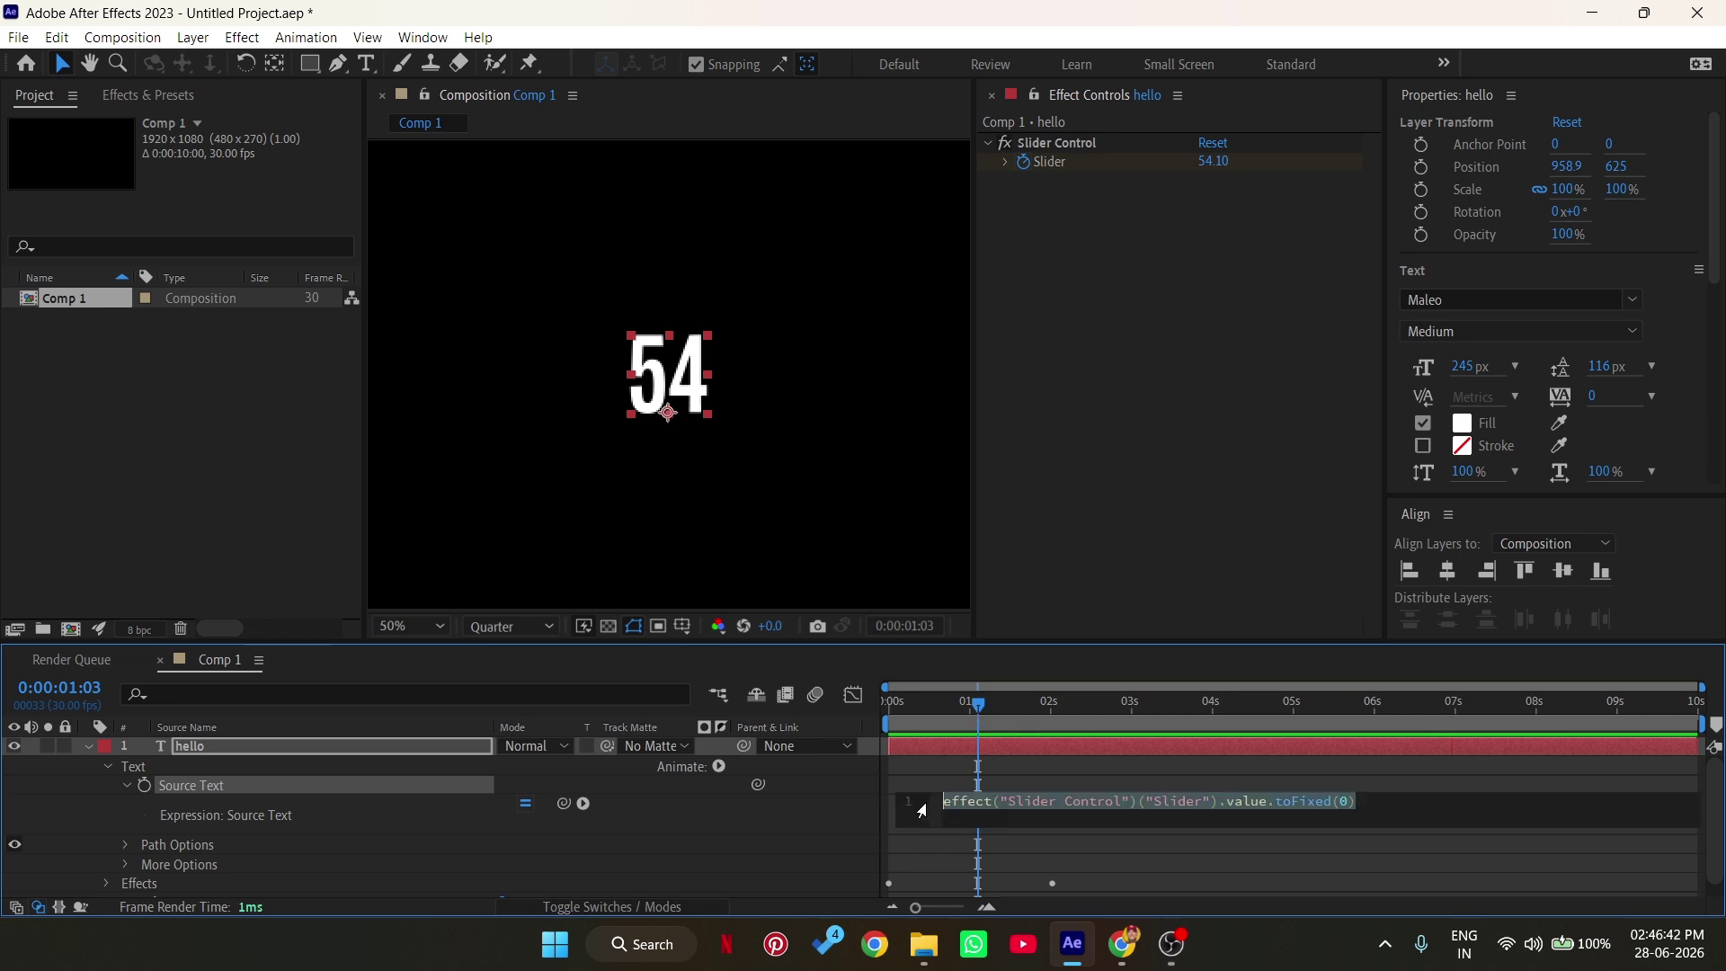
pyautogui.click(946, 802)
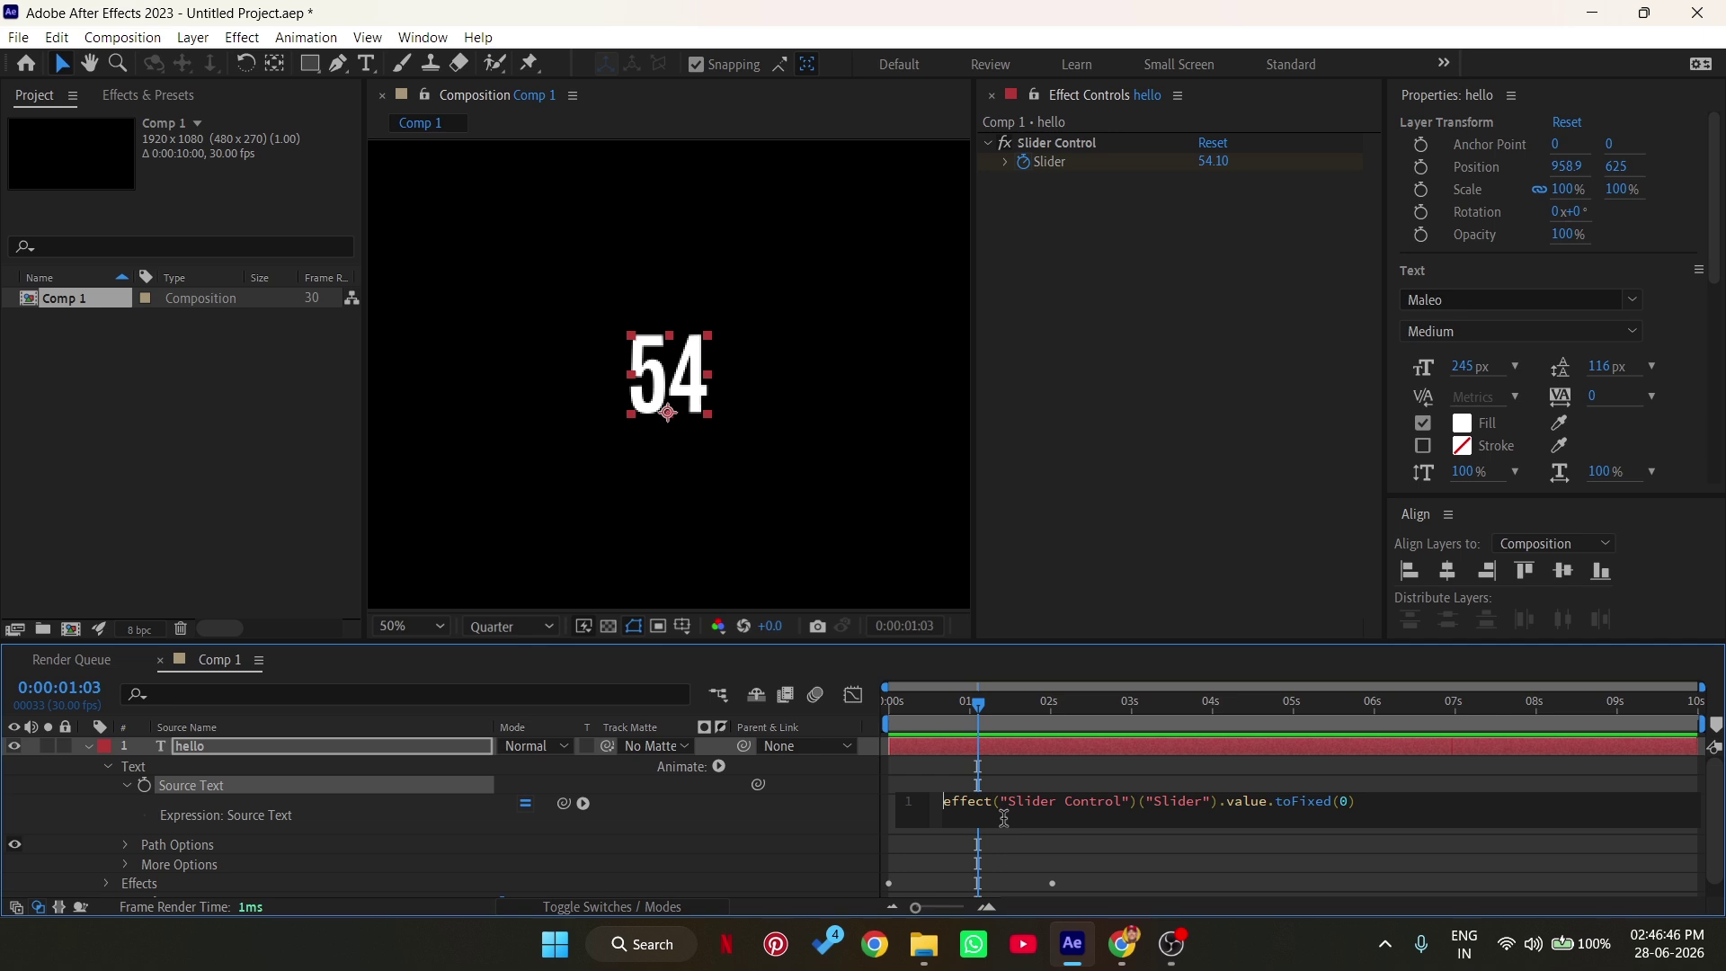
pyautogui.write('"')
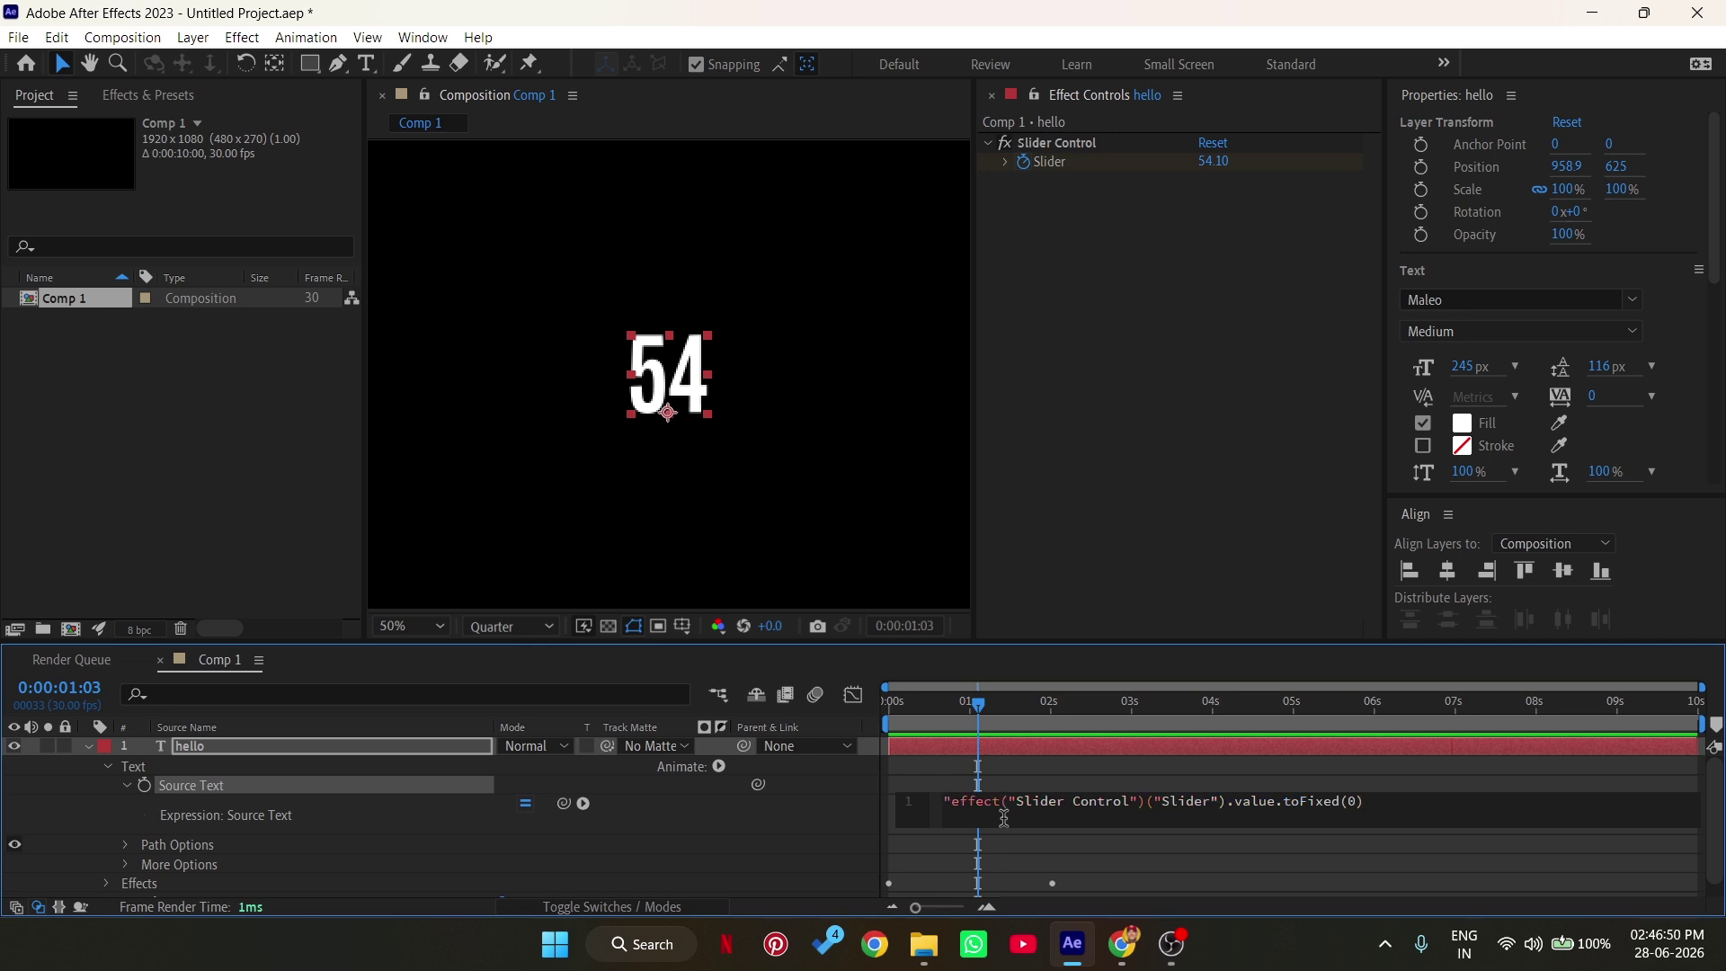
pyautogui.write('$')
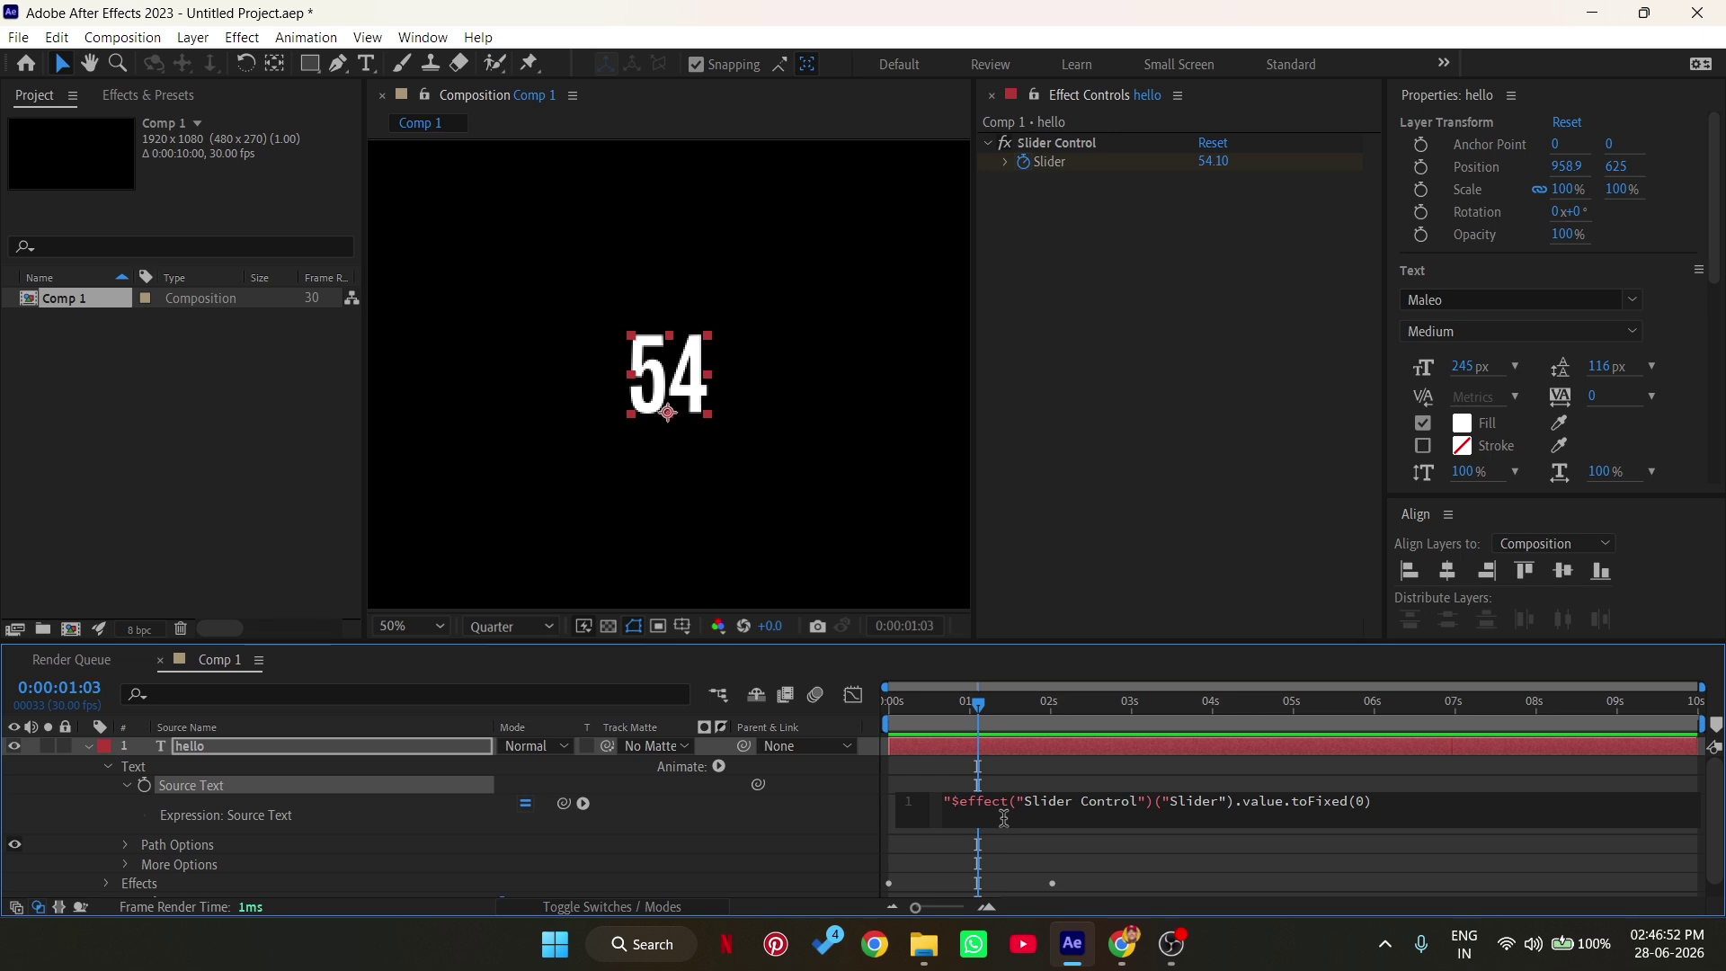
pyautogui.write('"')
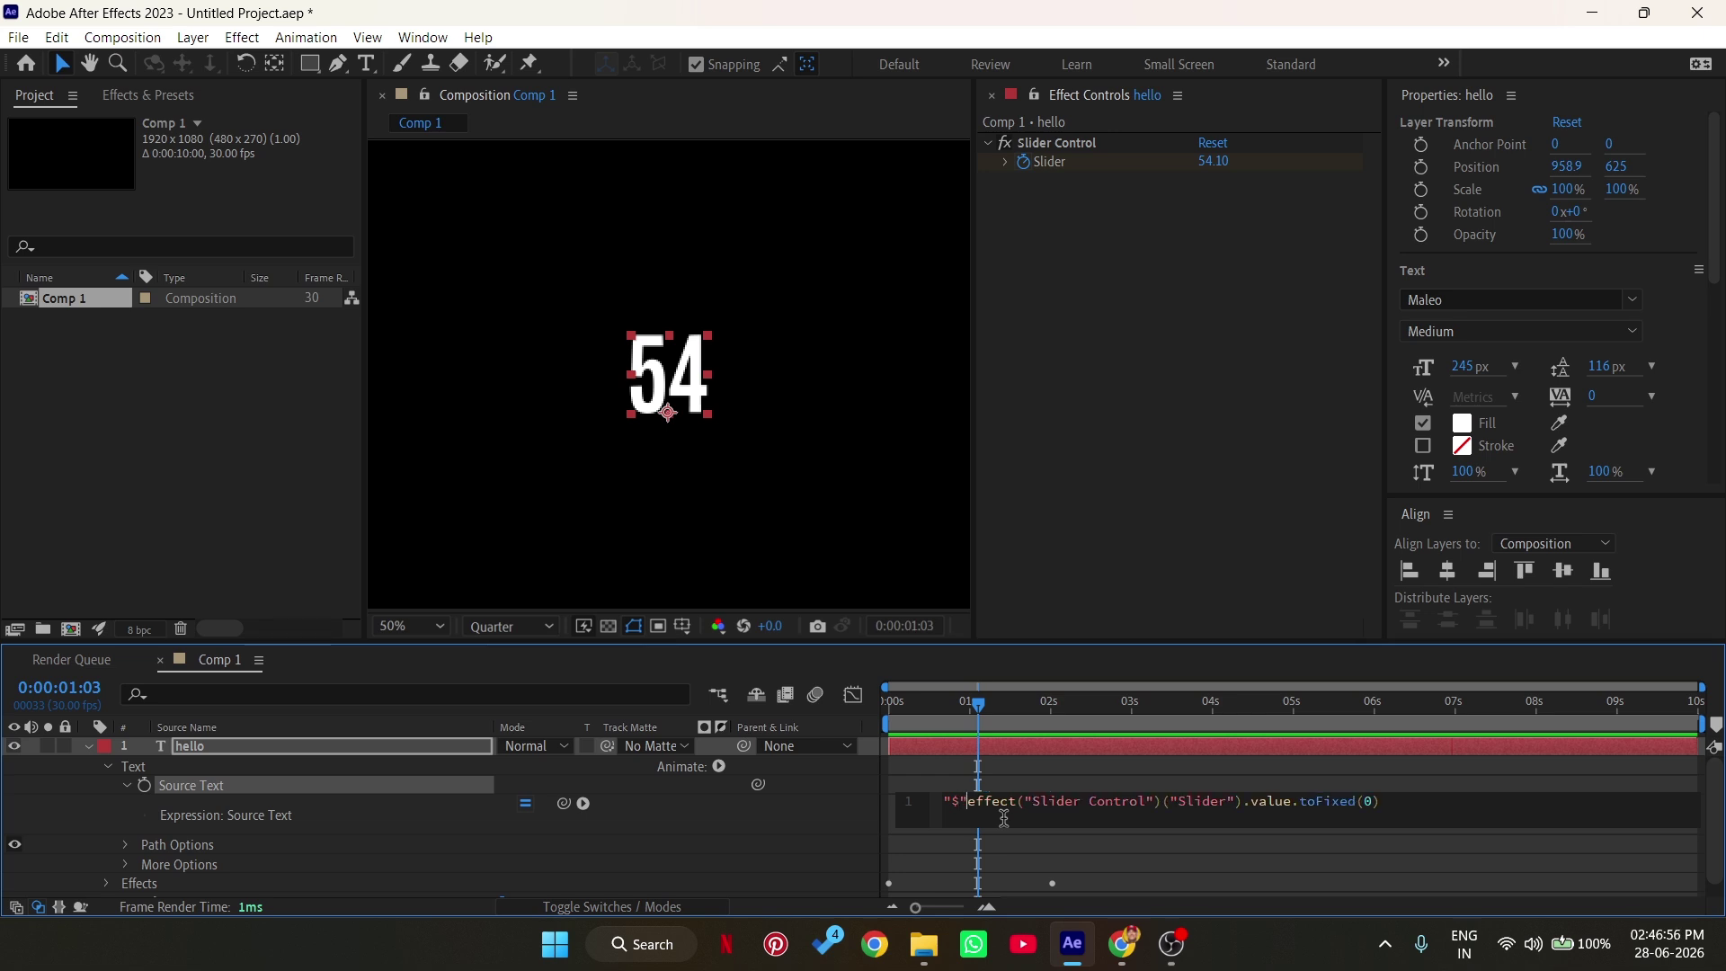
pyautogui.write('+')
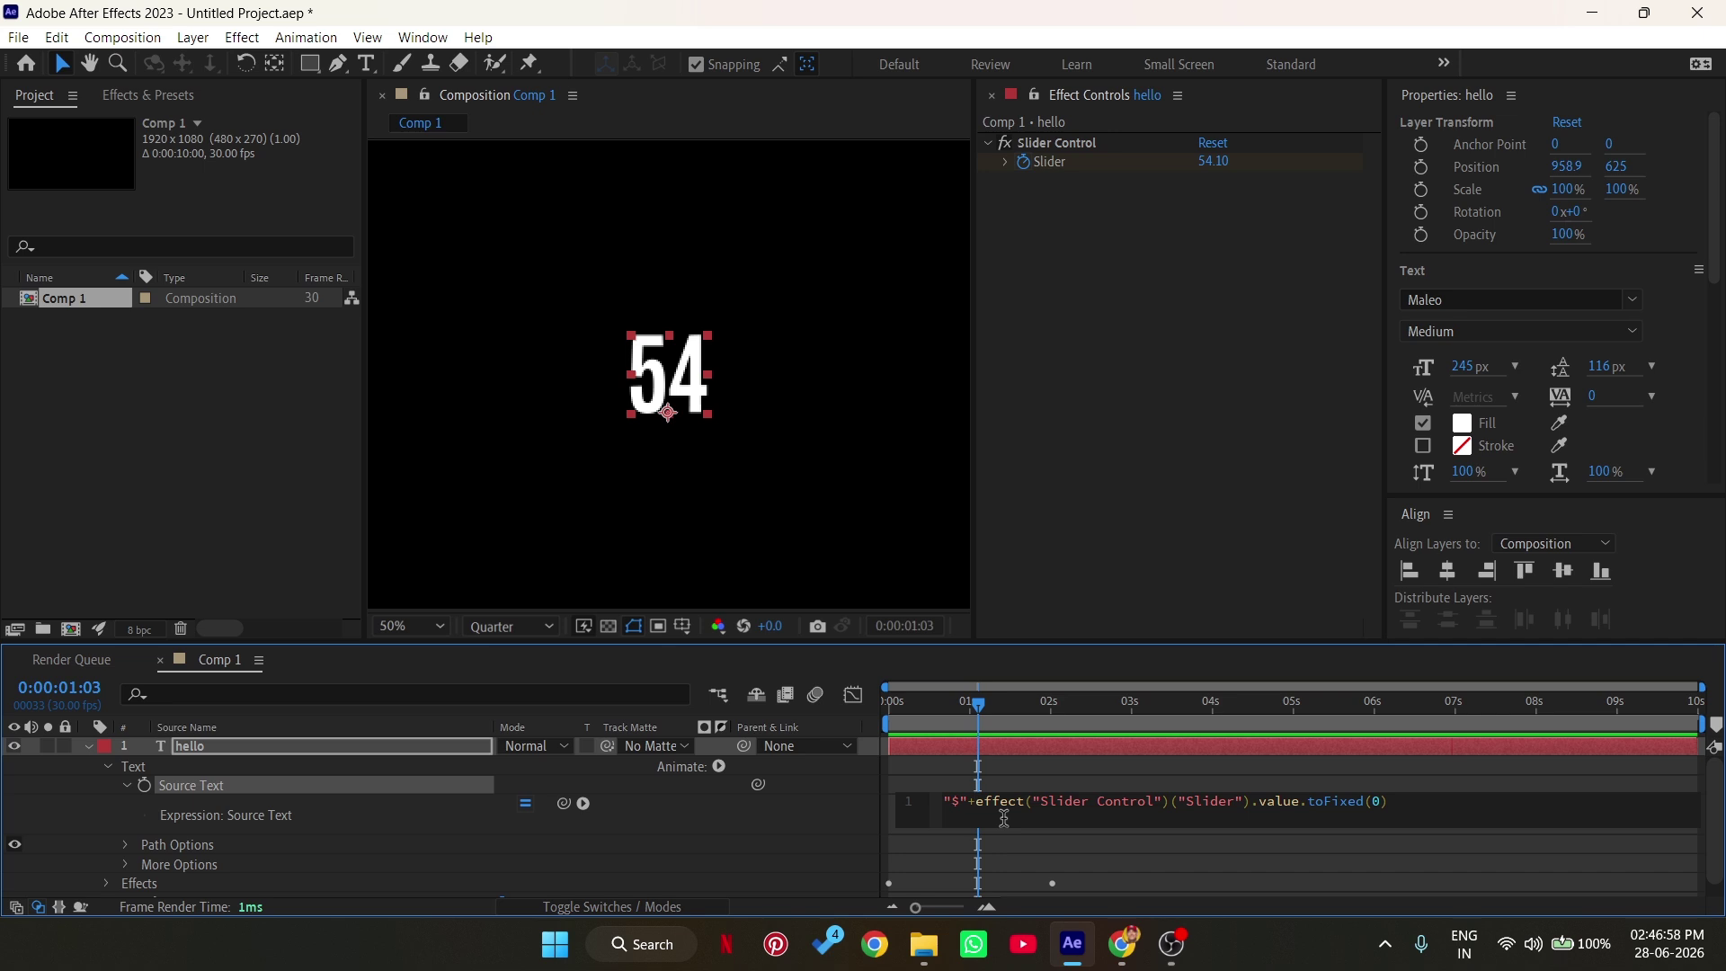
pyautogui.click(968, 710)
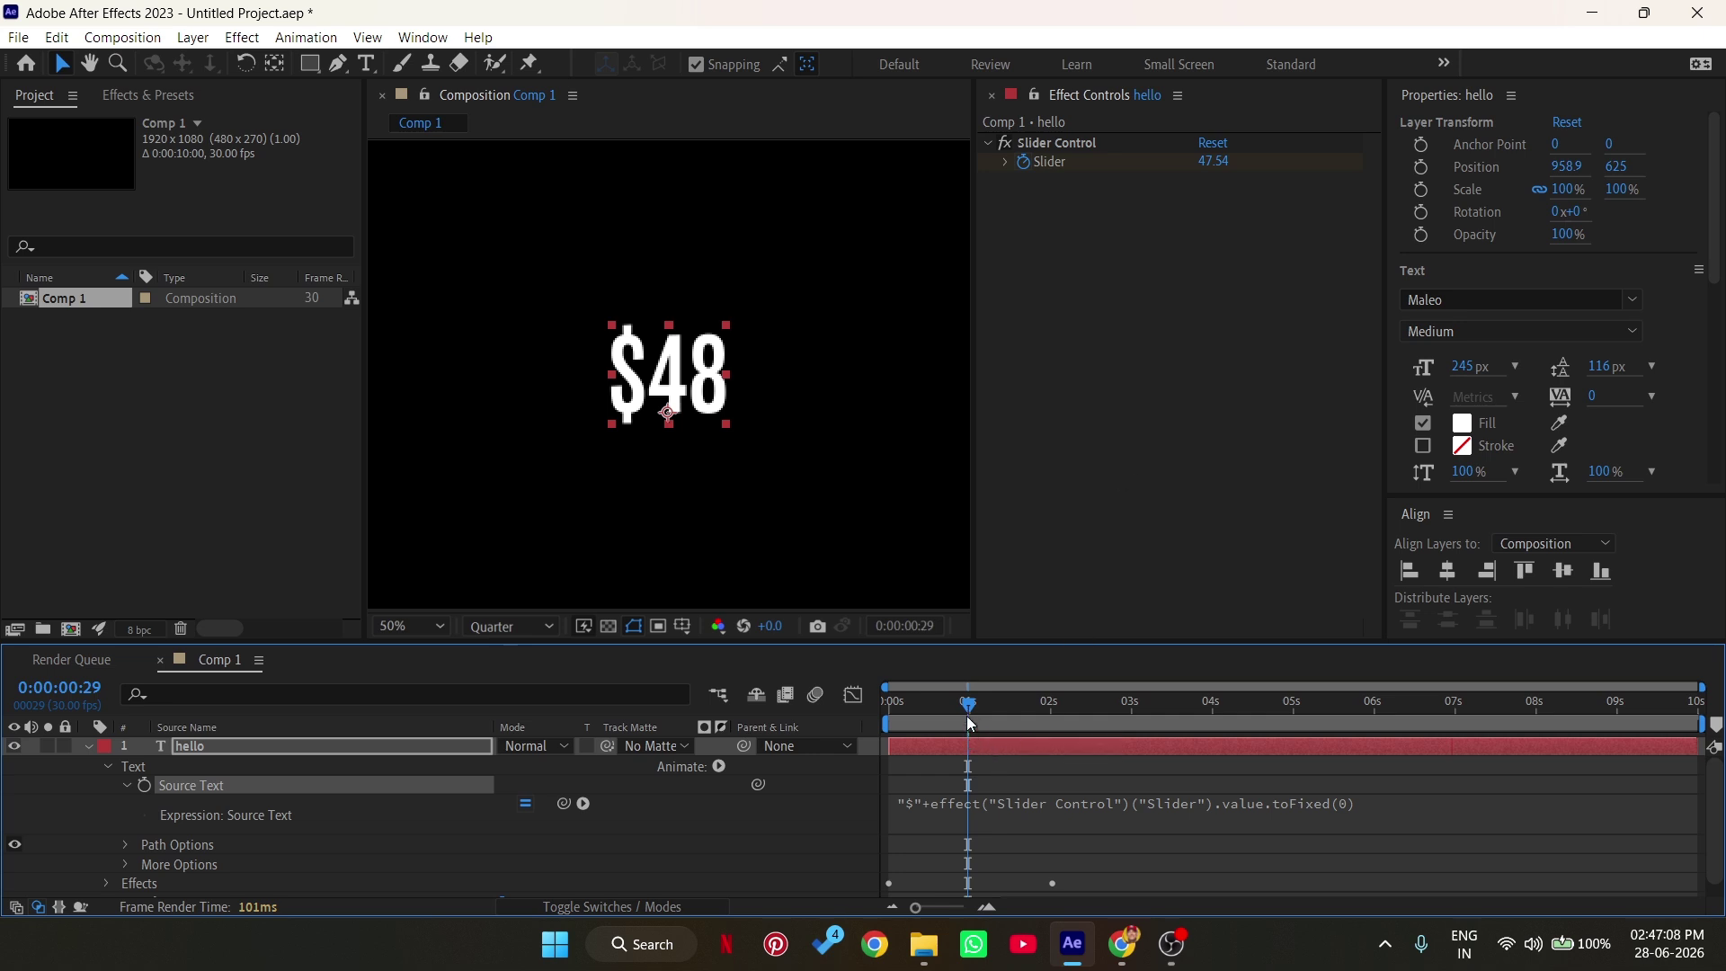
pyautogui.moveTo(967, 716); pyautogui.dragTo(923, 790)
# Remove the "$"+ prefix from the Source Text expression and append +"^" after toFixed(0) instead
pyautogui.click(939, 810)
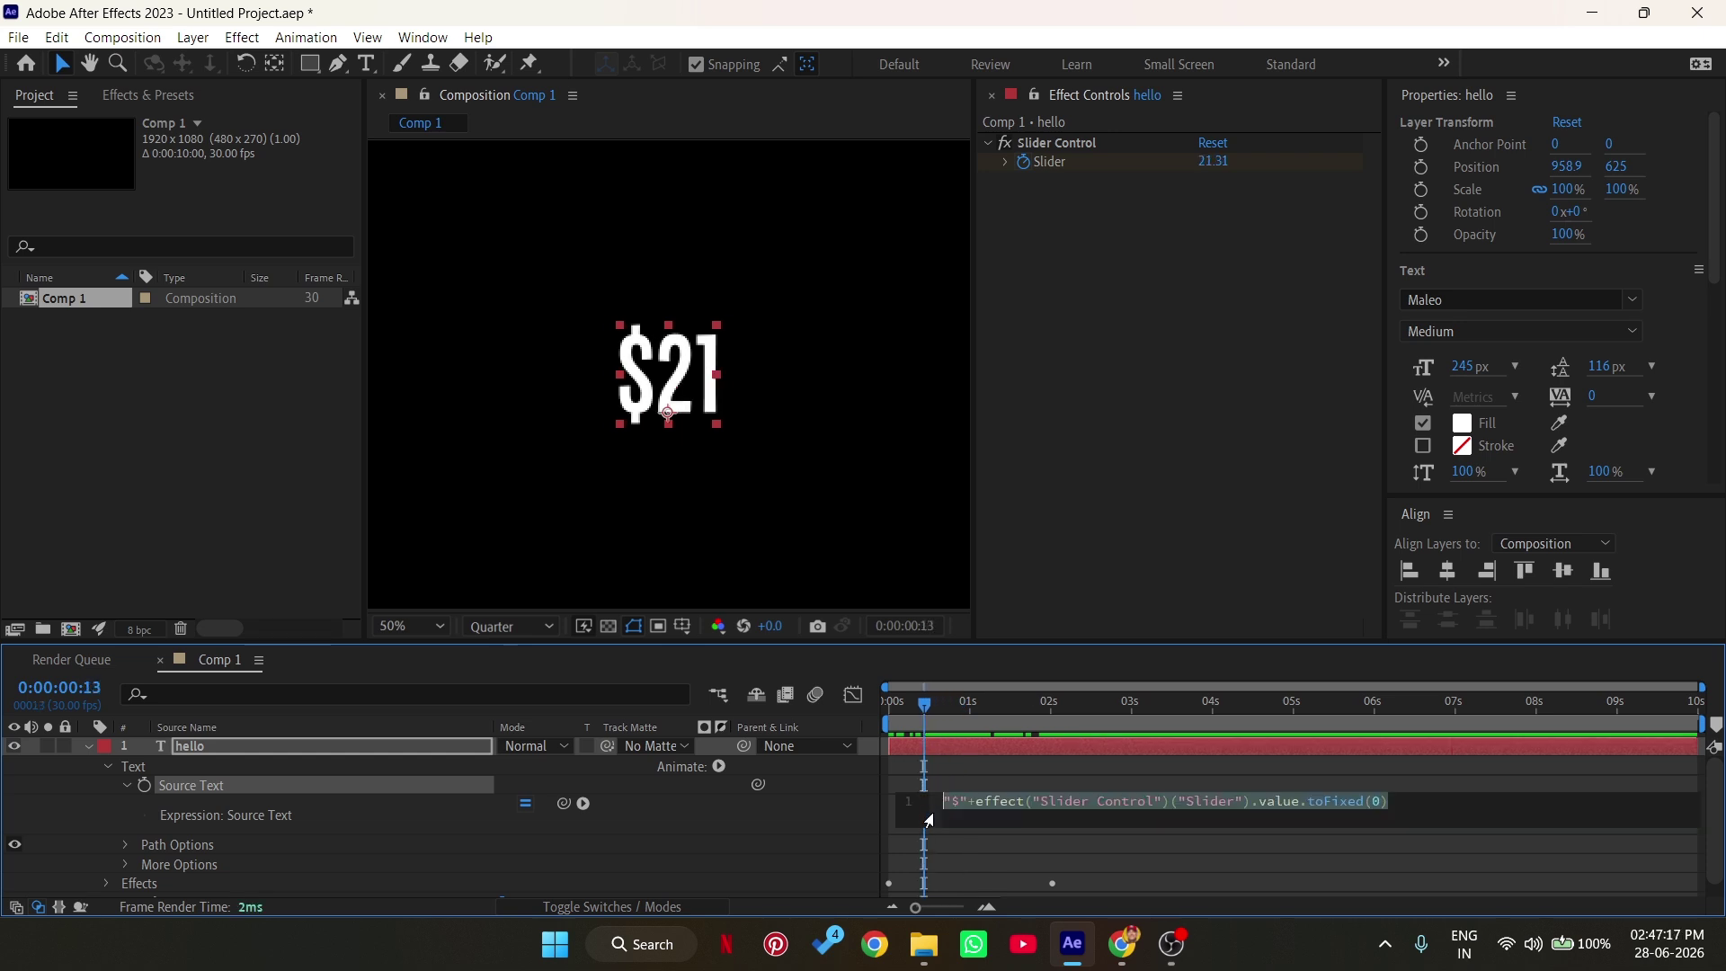
pyautogui.click(980, 807)
pyautogui.press('BackSpace')
pyautogui.press('BackSpace')
pyautogui.press('BackSpace')
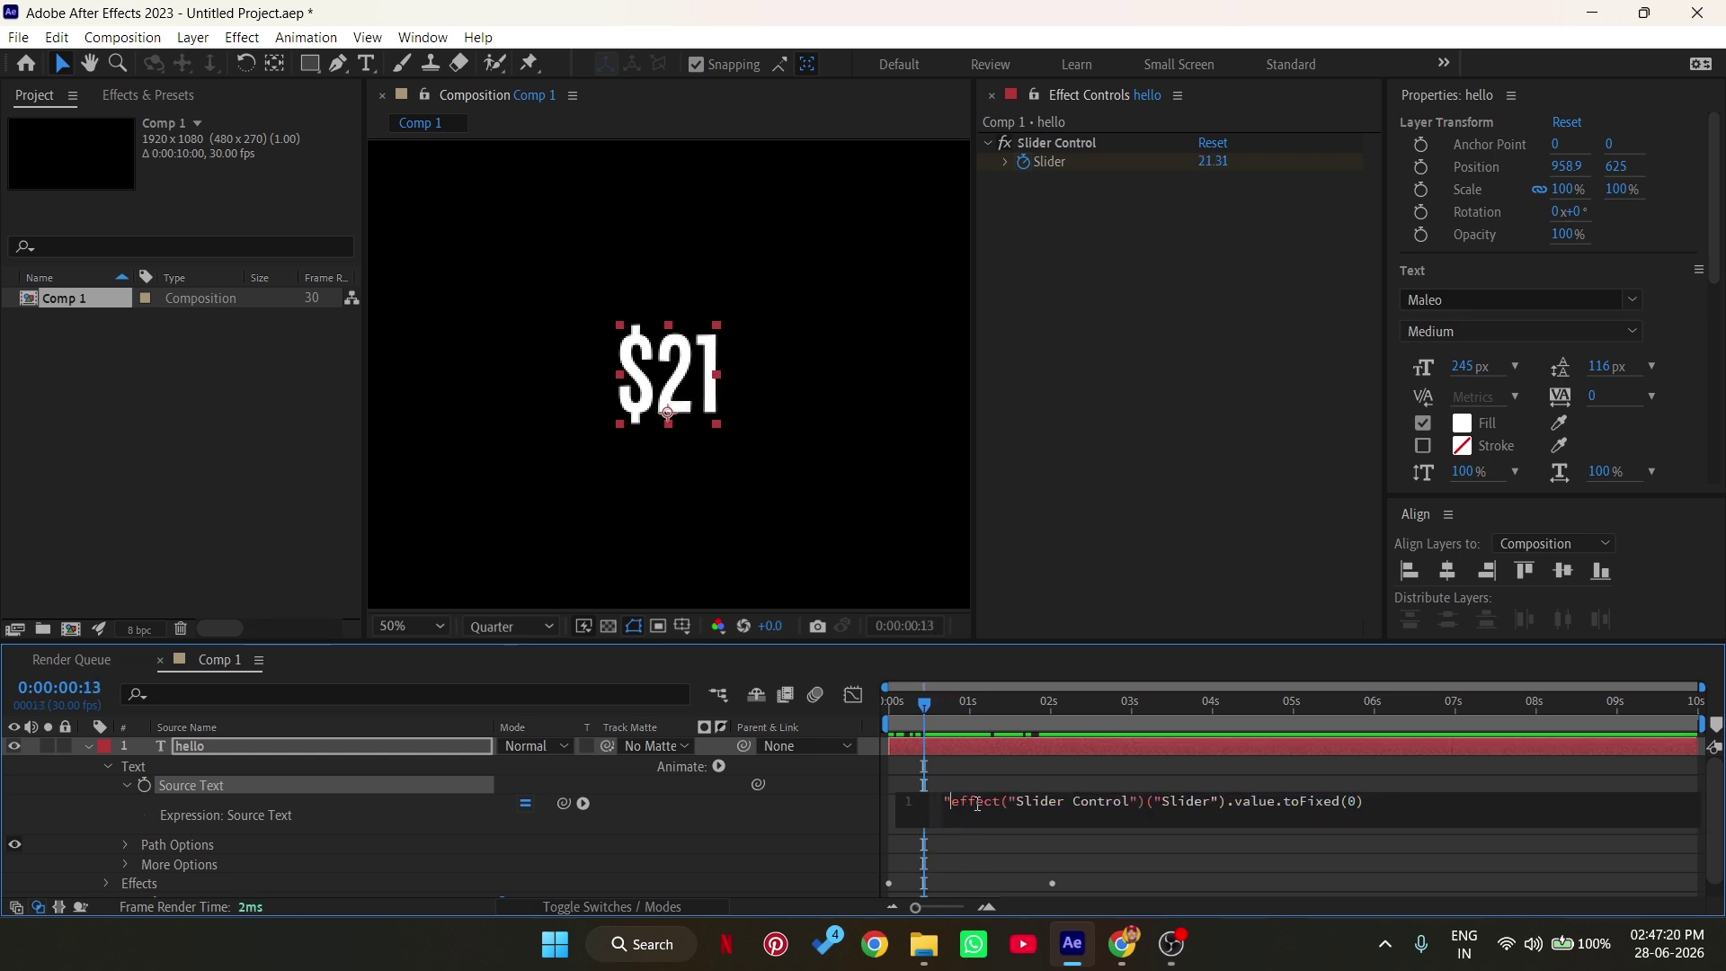
pyautogui.press('BackSpace')
pyautogui.click(1367, 802)
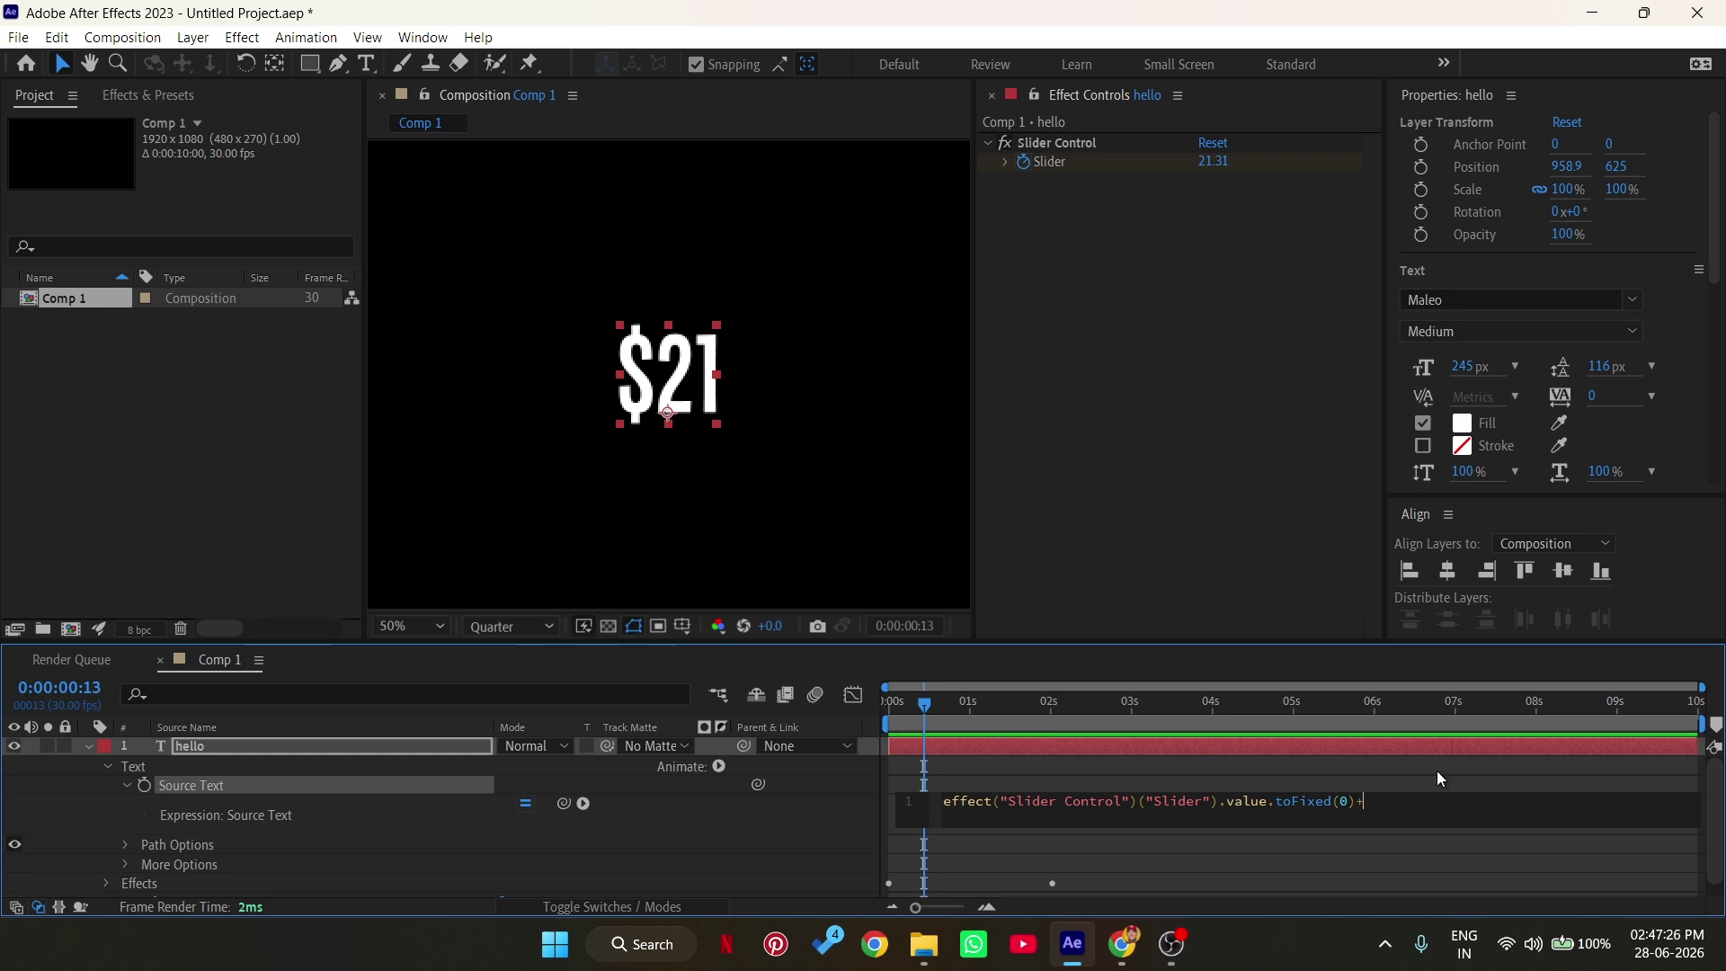
pyautogui.write('""^')
pyautogui.click(1104, 687)
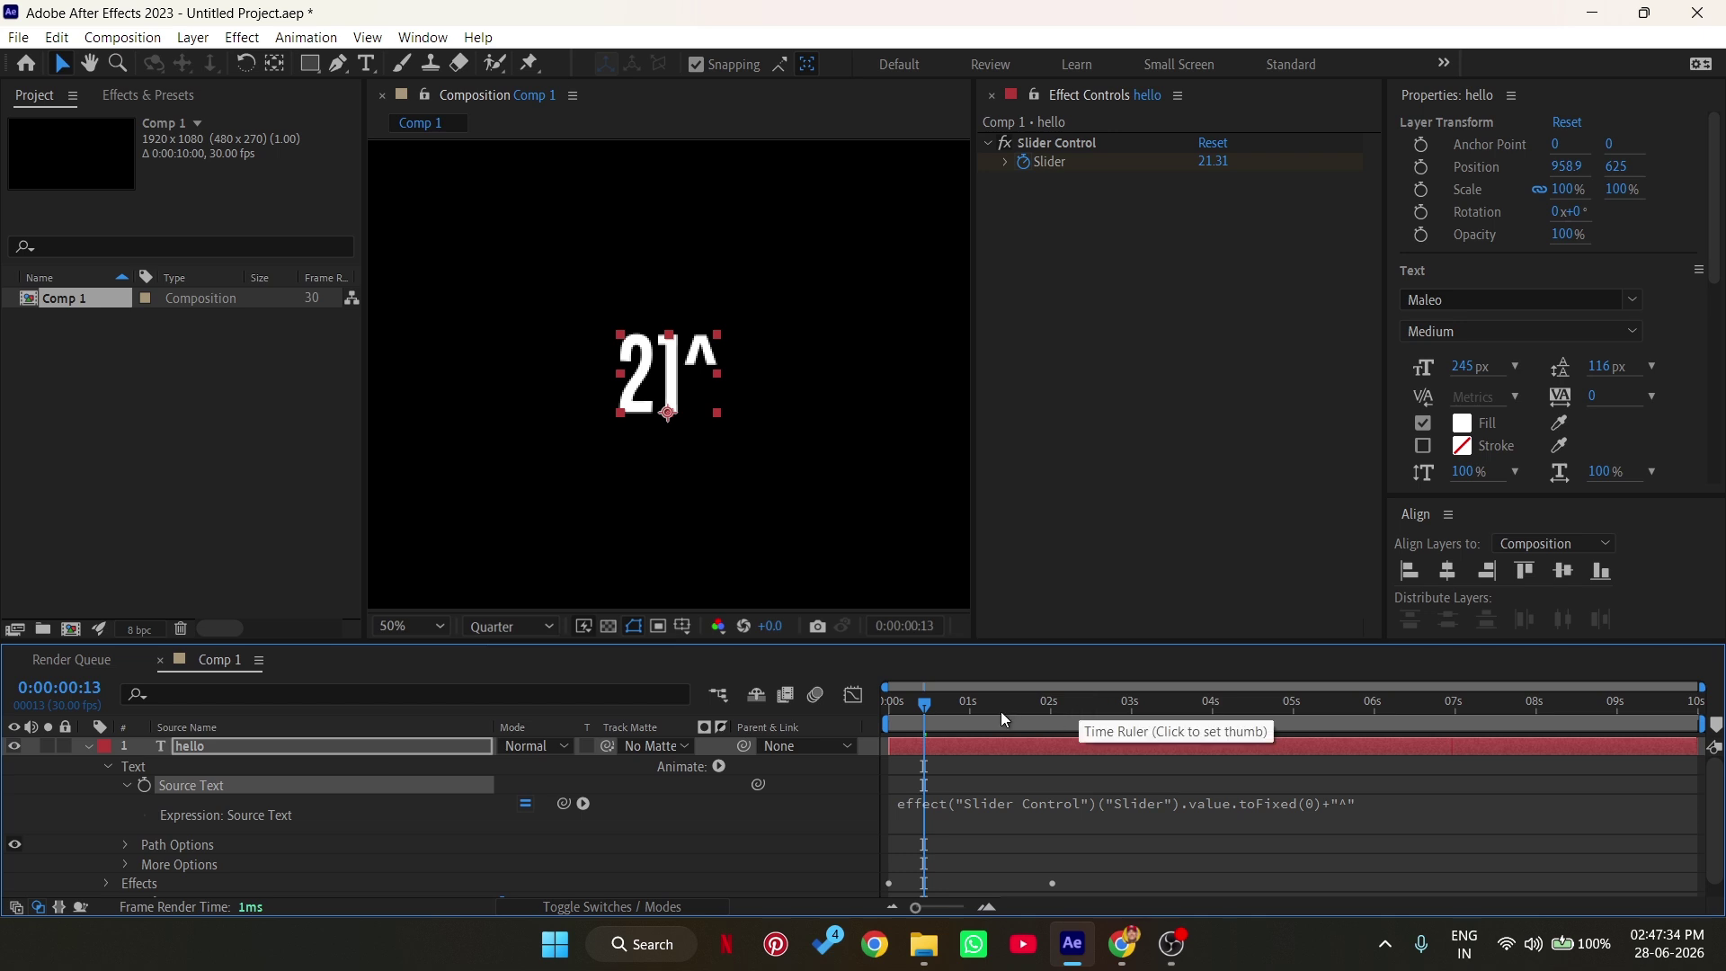
# Preview the counter with its "^" suffix from the start of the composition
pyautogui.press('Home')
pyautogui.press('space')
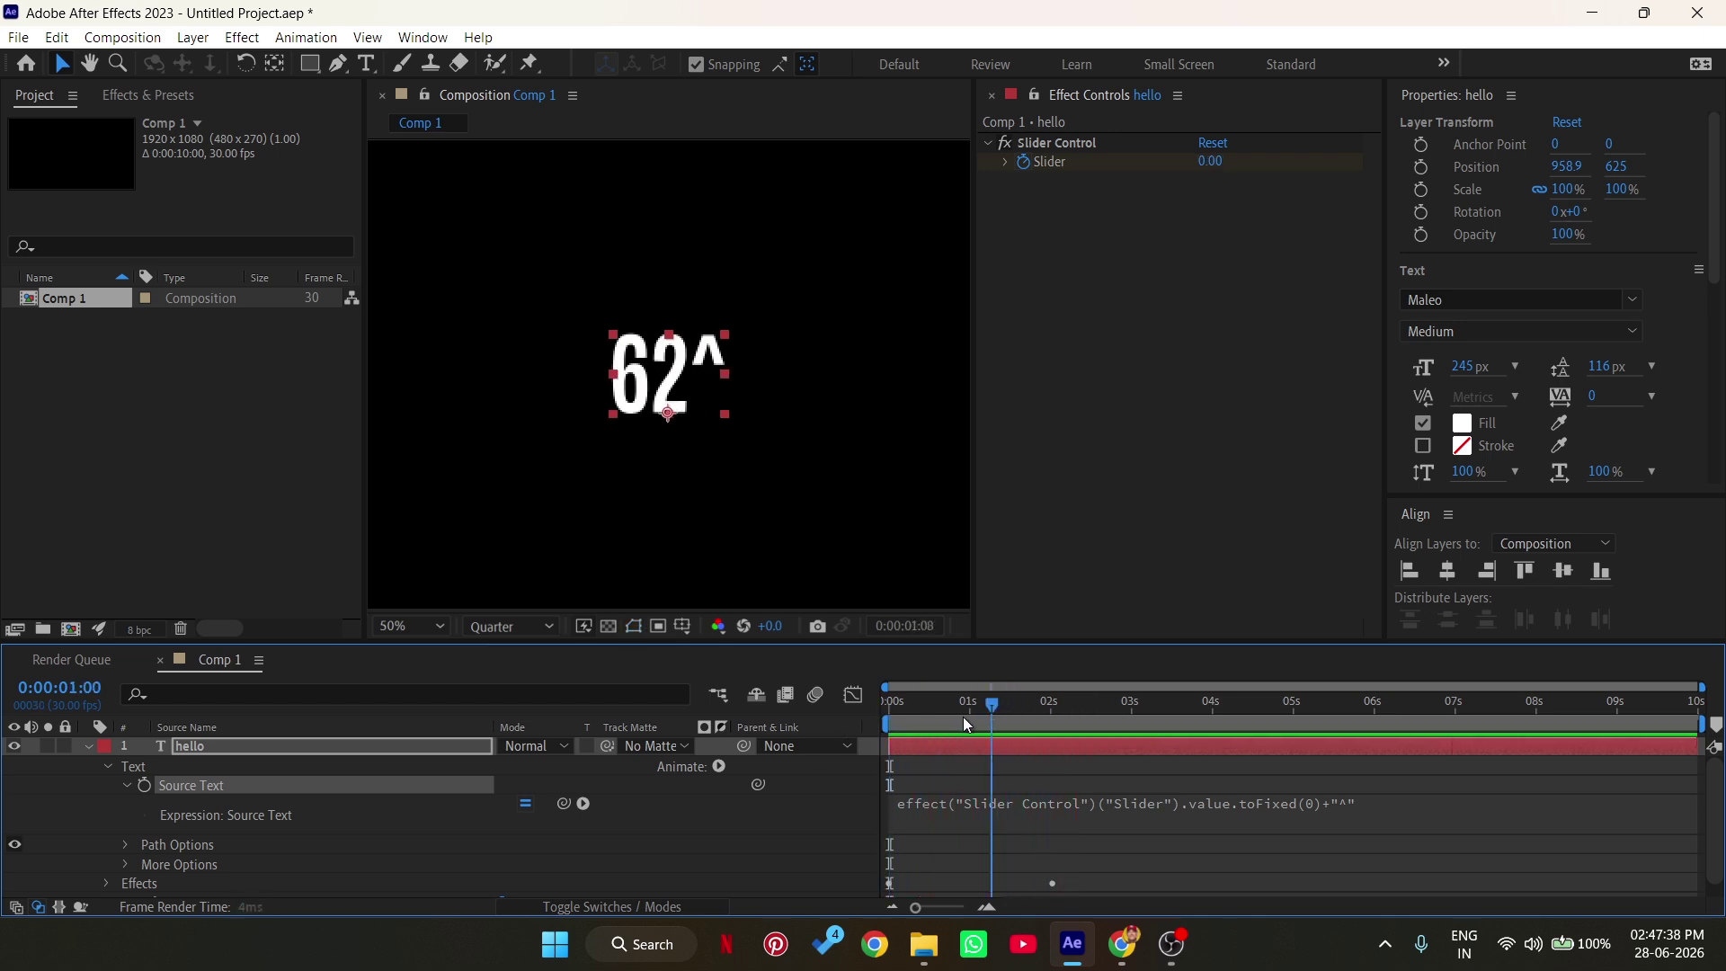
pyautogui.press('space')
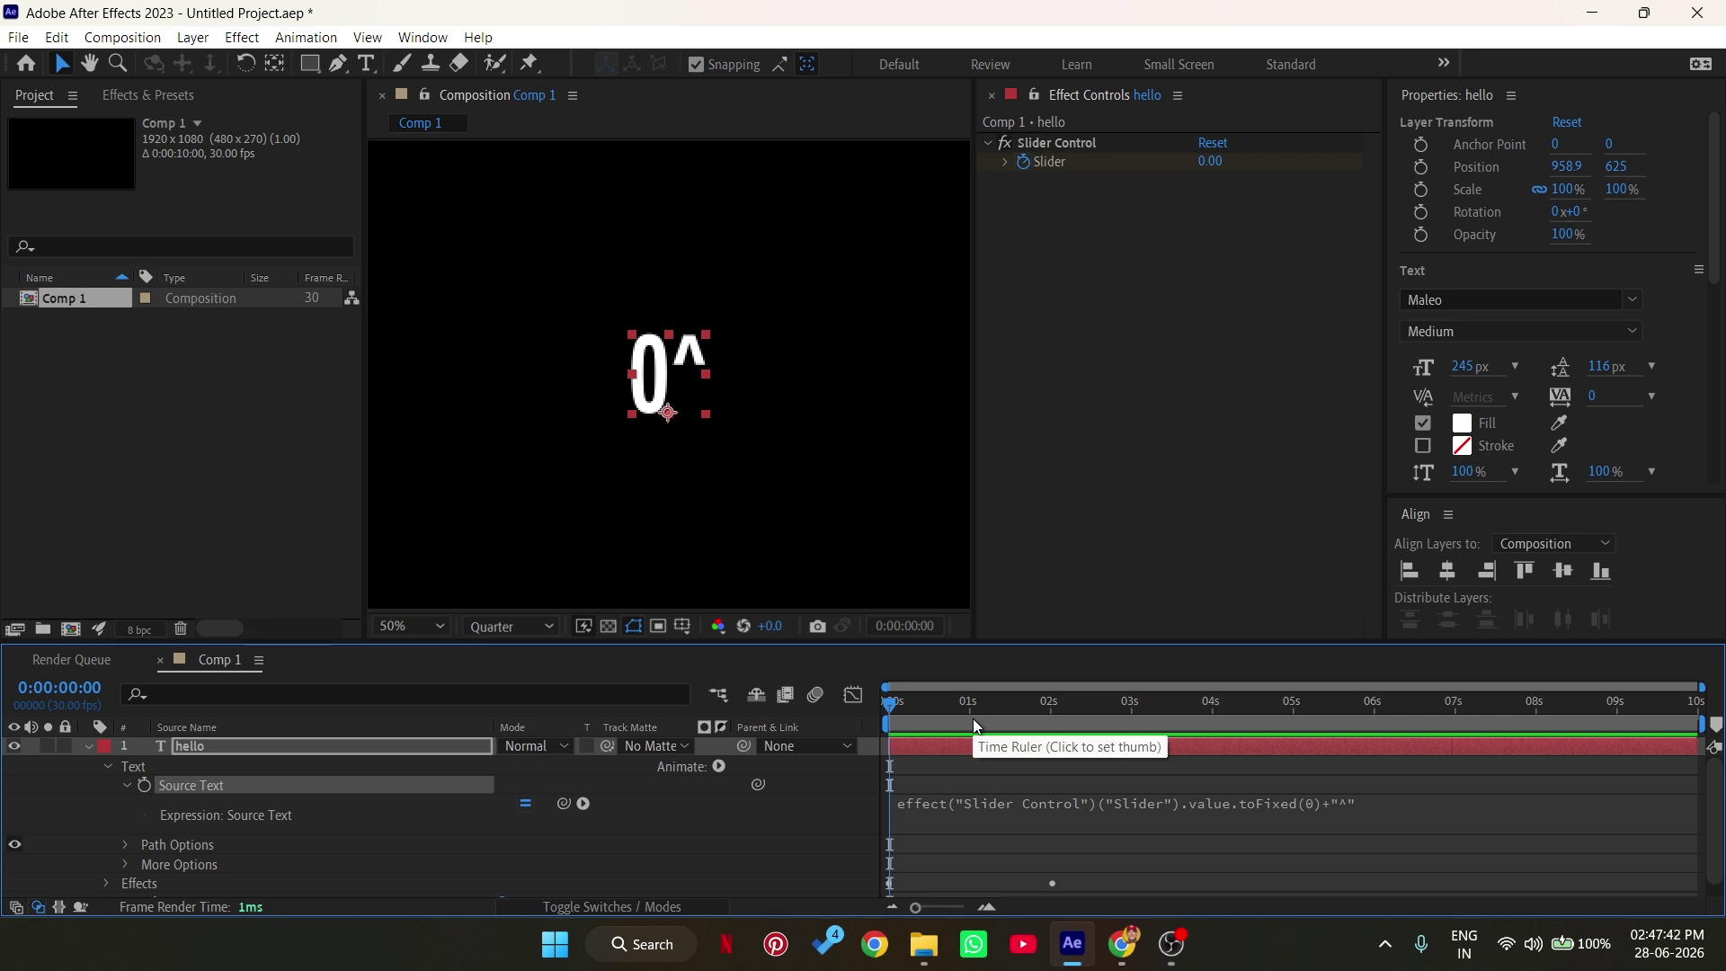
# Replace the +"^" suffix in the Source Text expression with a "$"+ prefix and scrub the counter back to 0:00:00:00
pyautogui.click(1402, 815)
pyautogui.click(1414, 801)
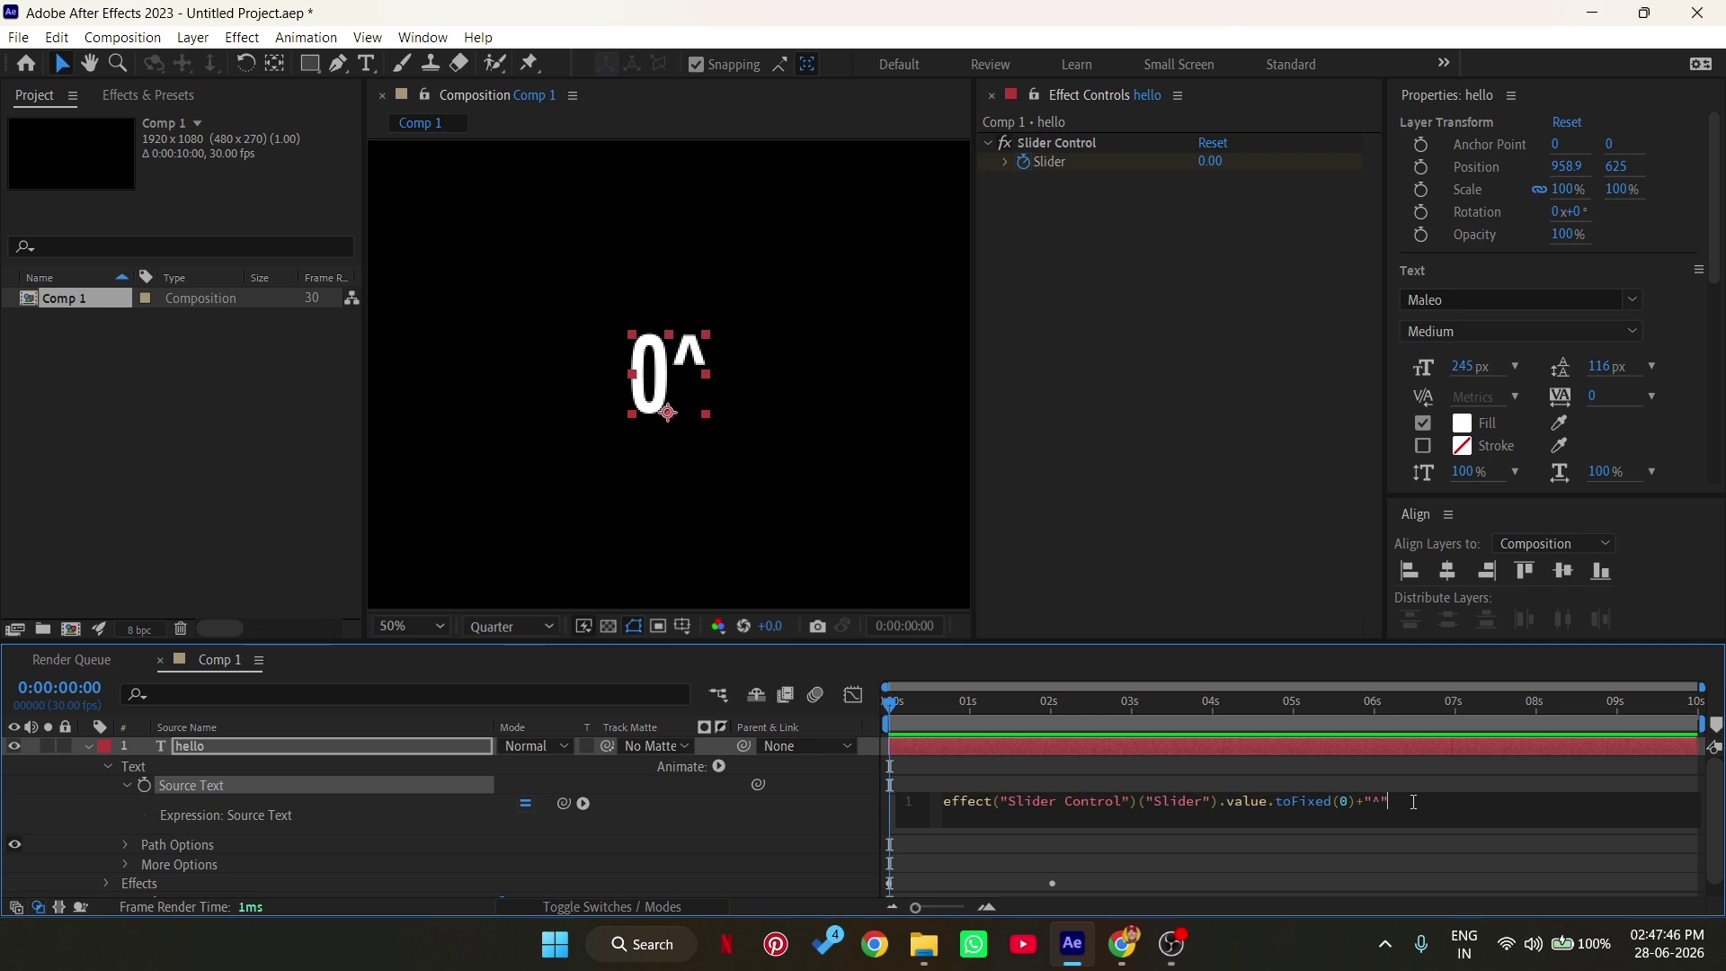
pyautogui.press('BackSpace')
pyautogui.press('BackSpace')
pyautogui.press('BackSpace')
pyautogui.press('BackSpace')
pyautogui.write('"')
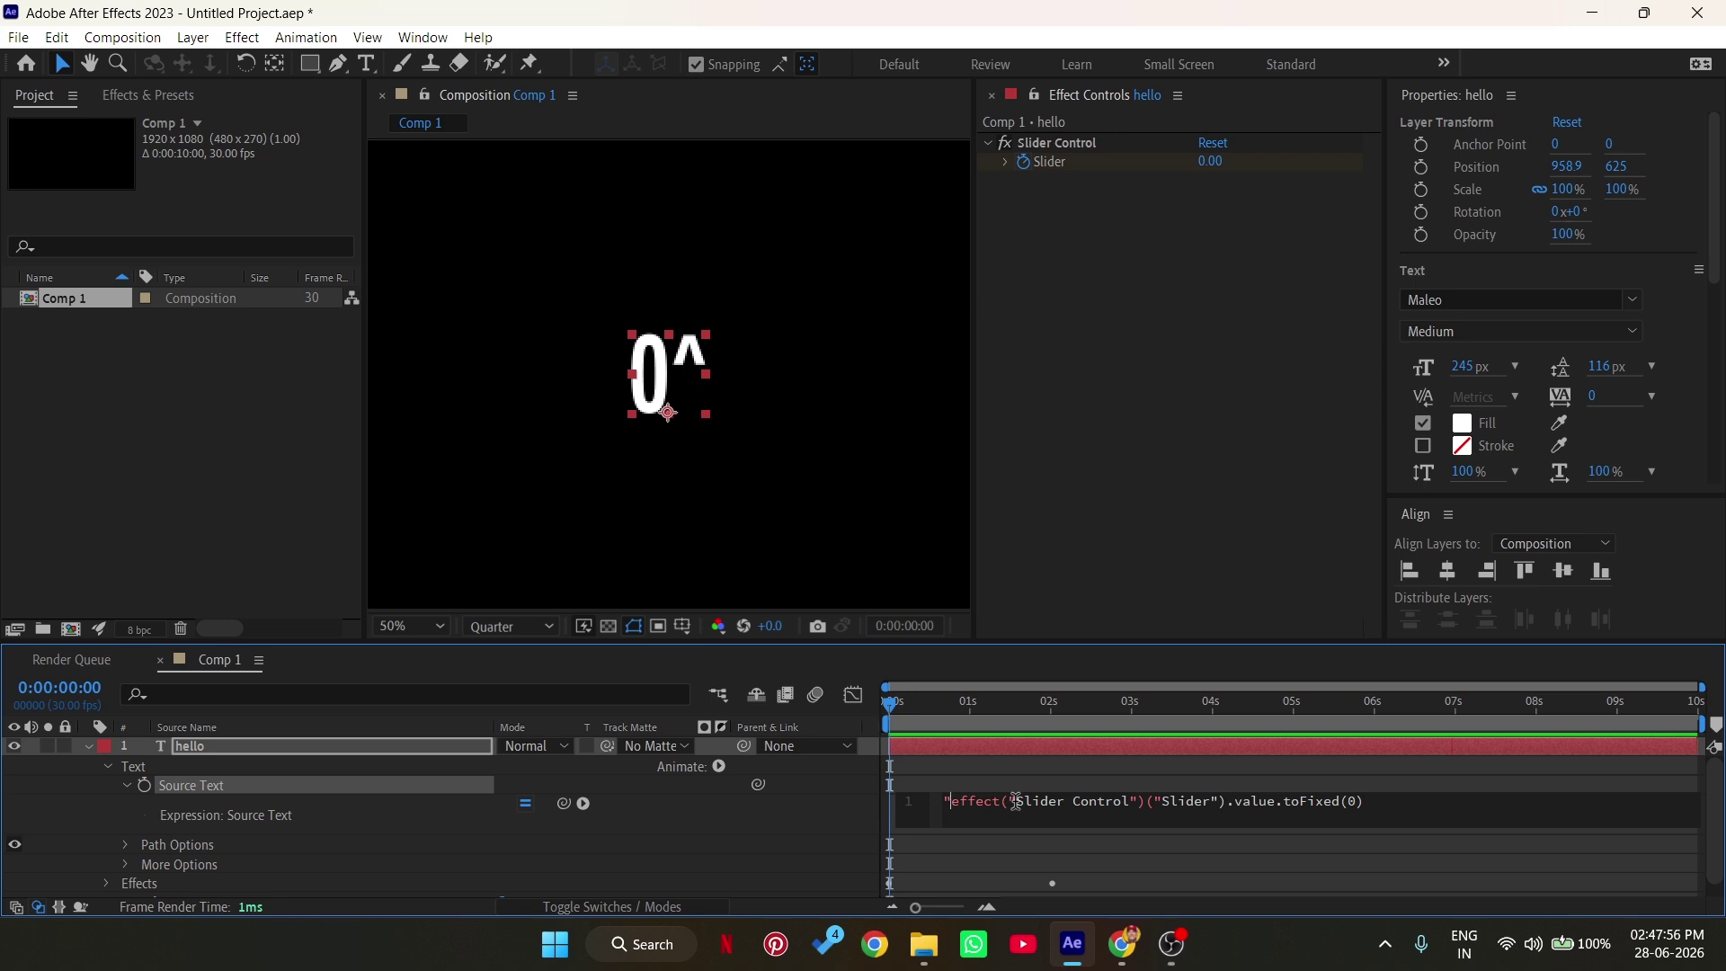
pyautogui.write('$')
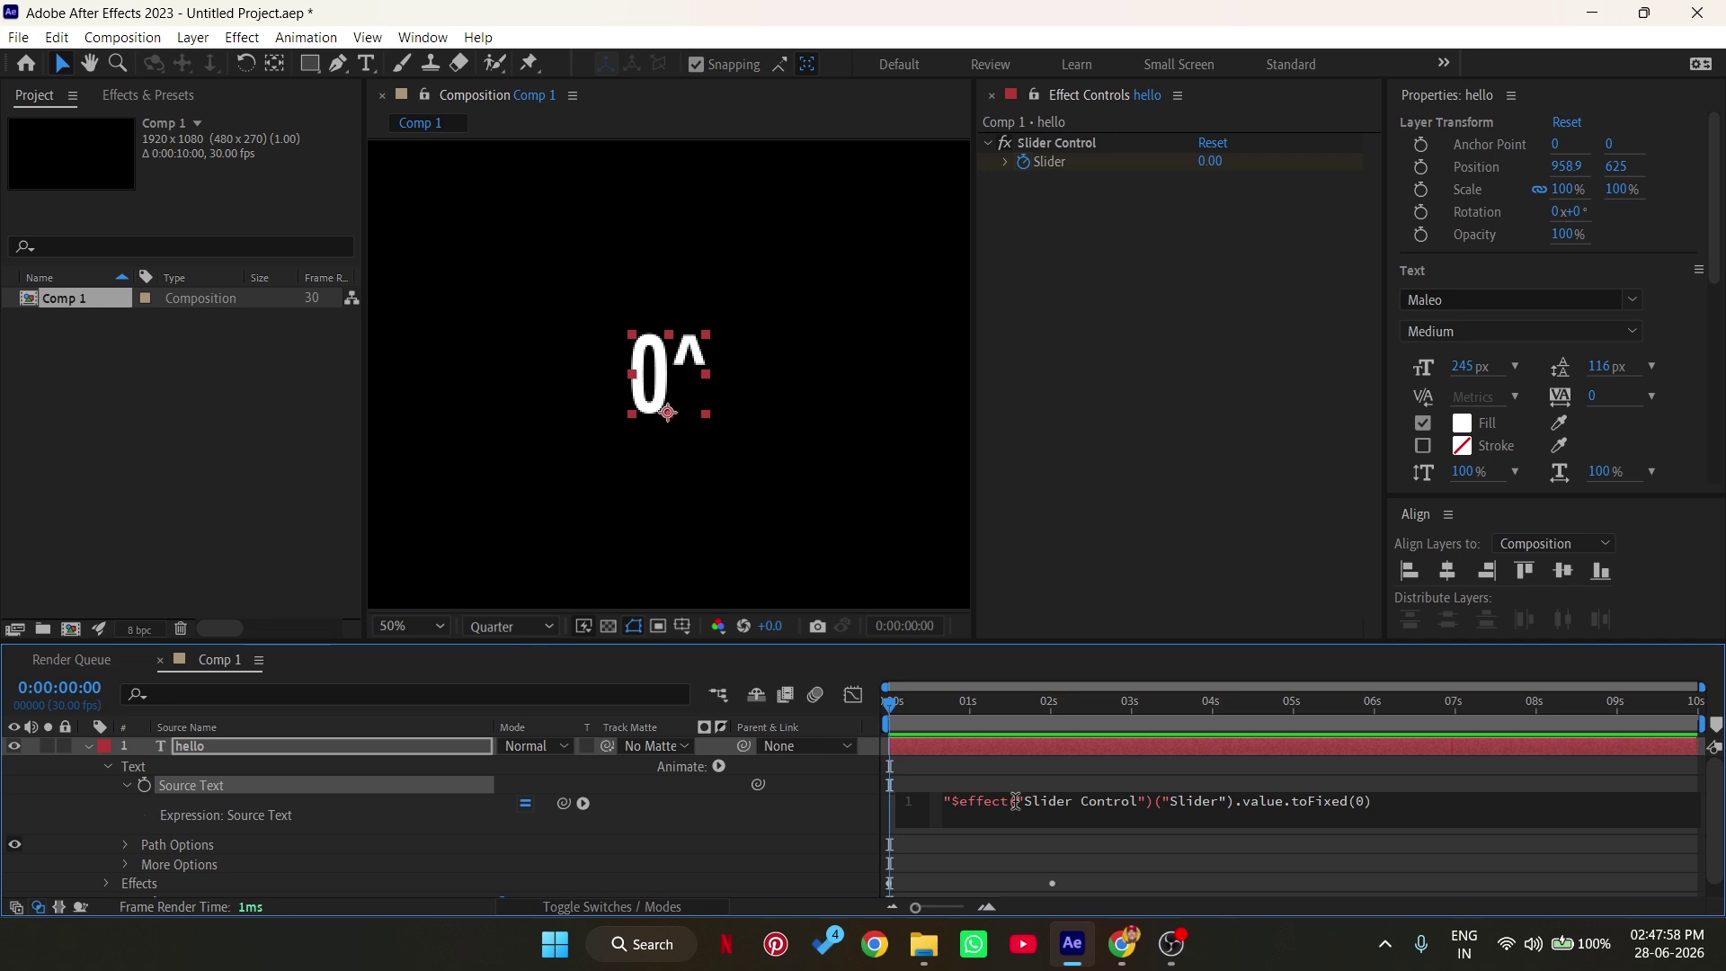
pyautogui.write('"')
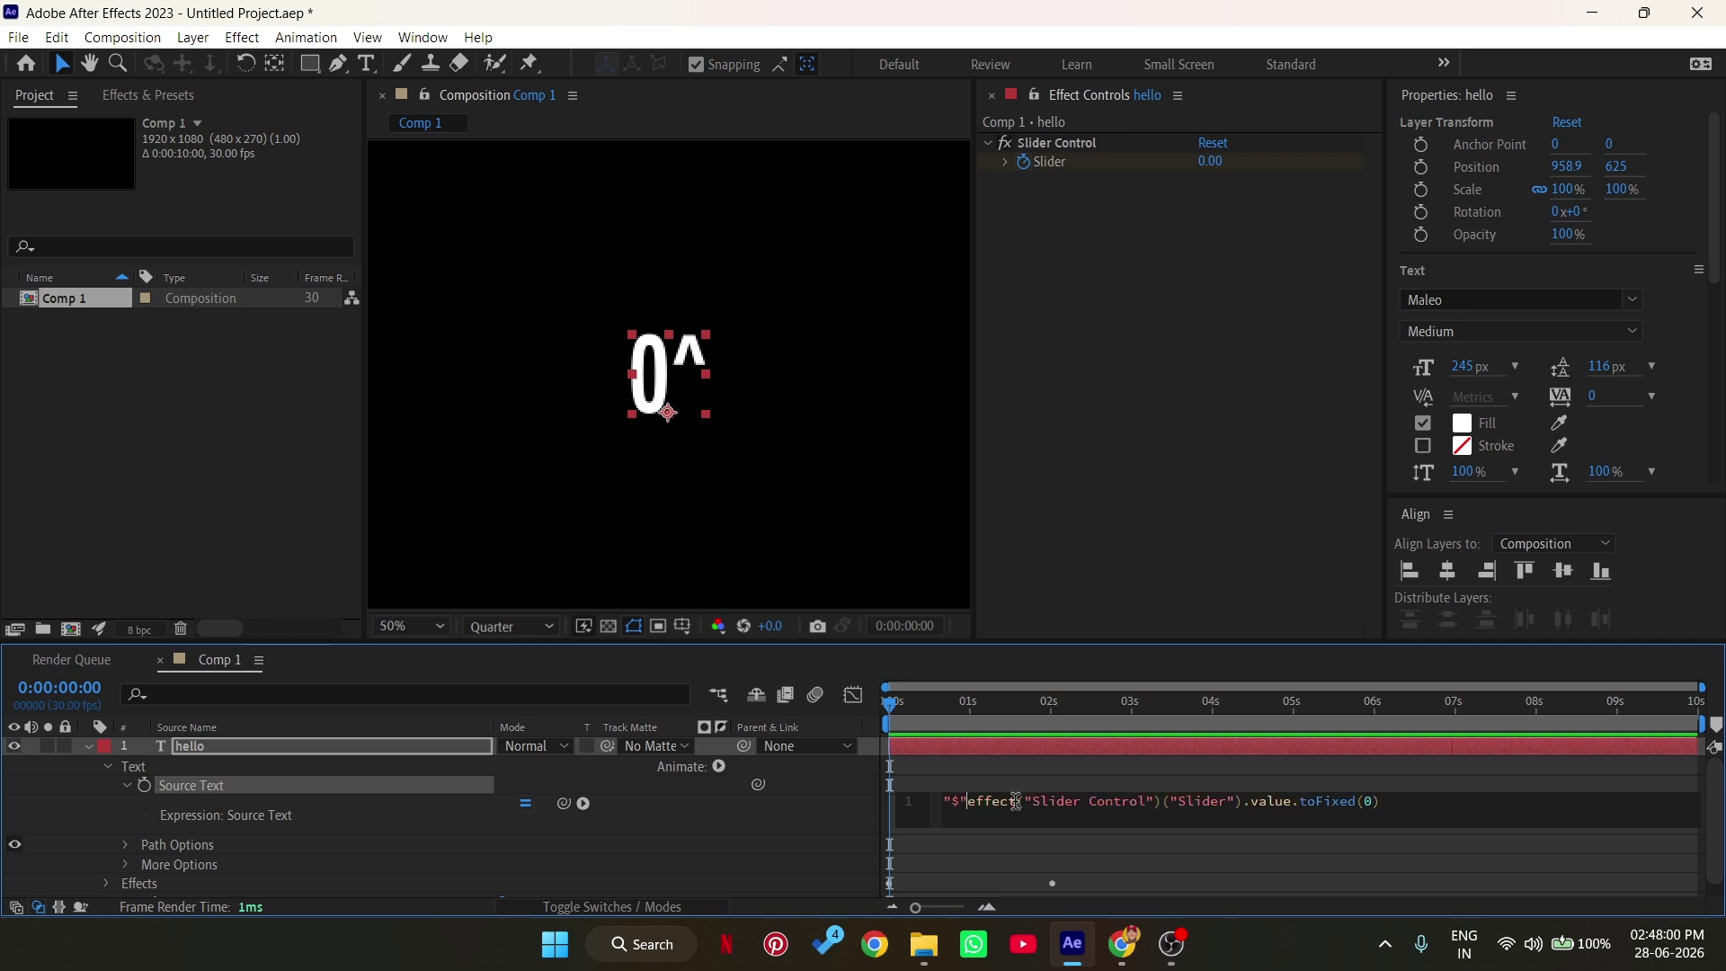
pyautogui.write('+')
pyautogui.click(973, 709)
pyautogui.moveTo(973, 711); pyautogui.dragTo(844, 725)
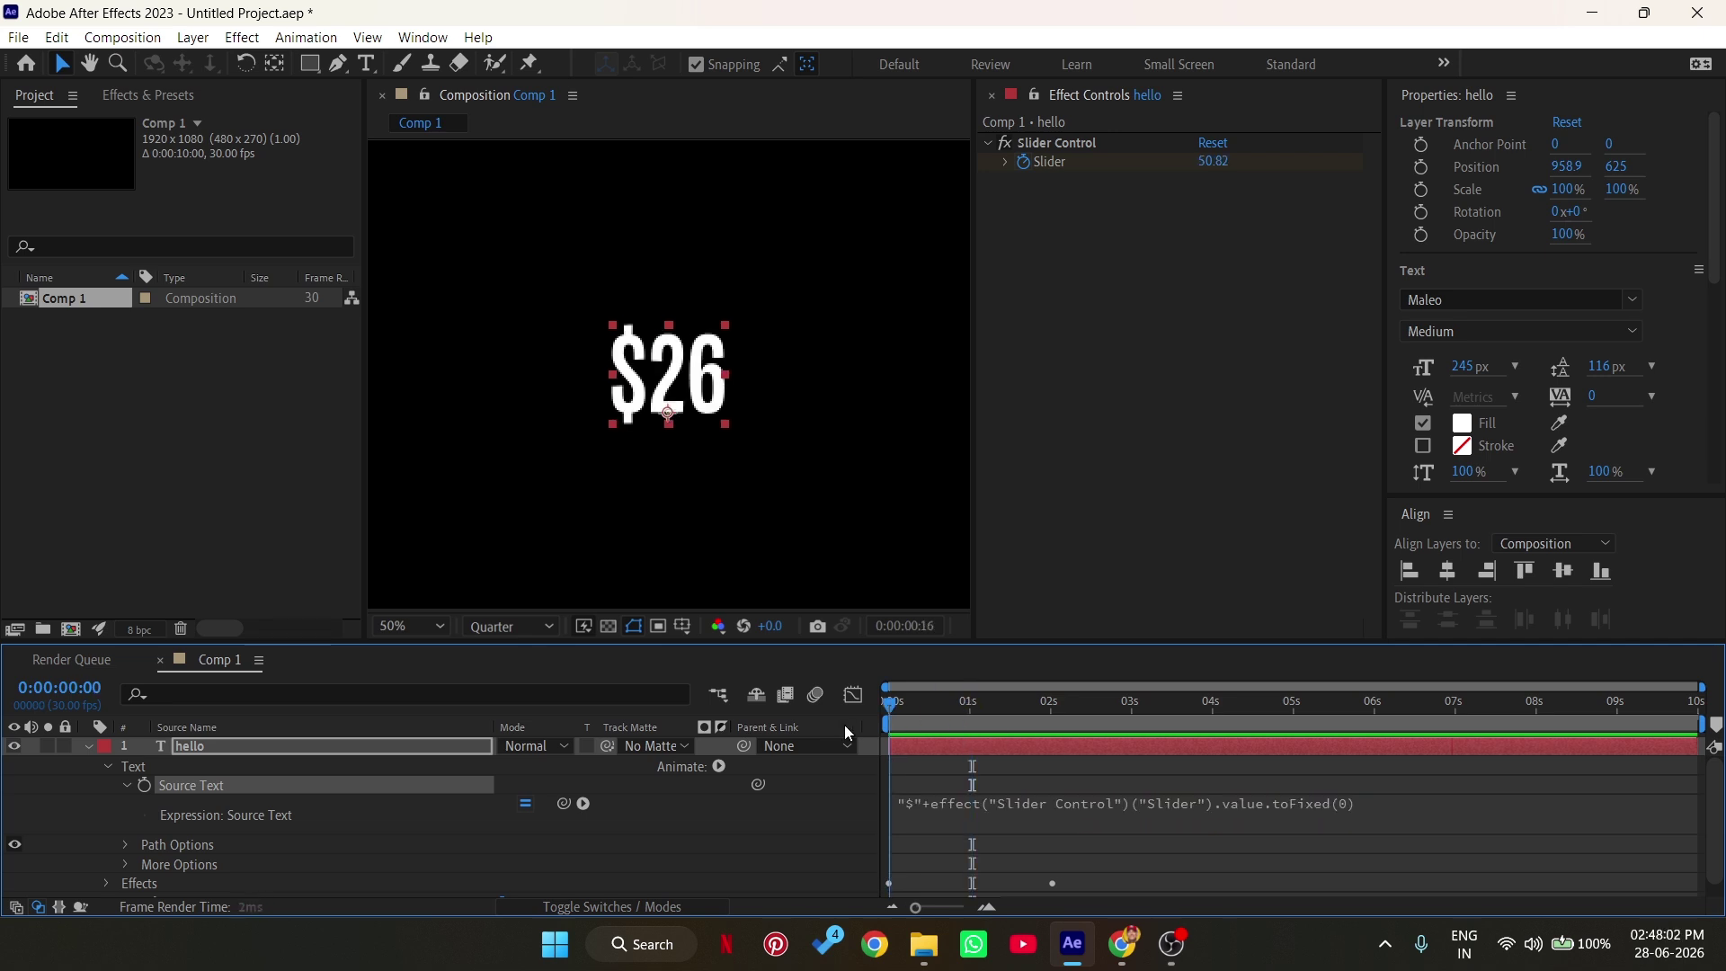
# Reveal only the hello layer's keyframed properties in the timeline and preview the dollar counter
pyautogui.press('u')
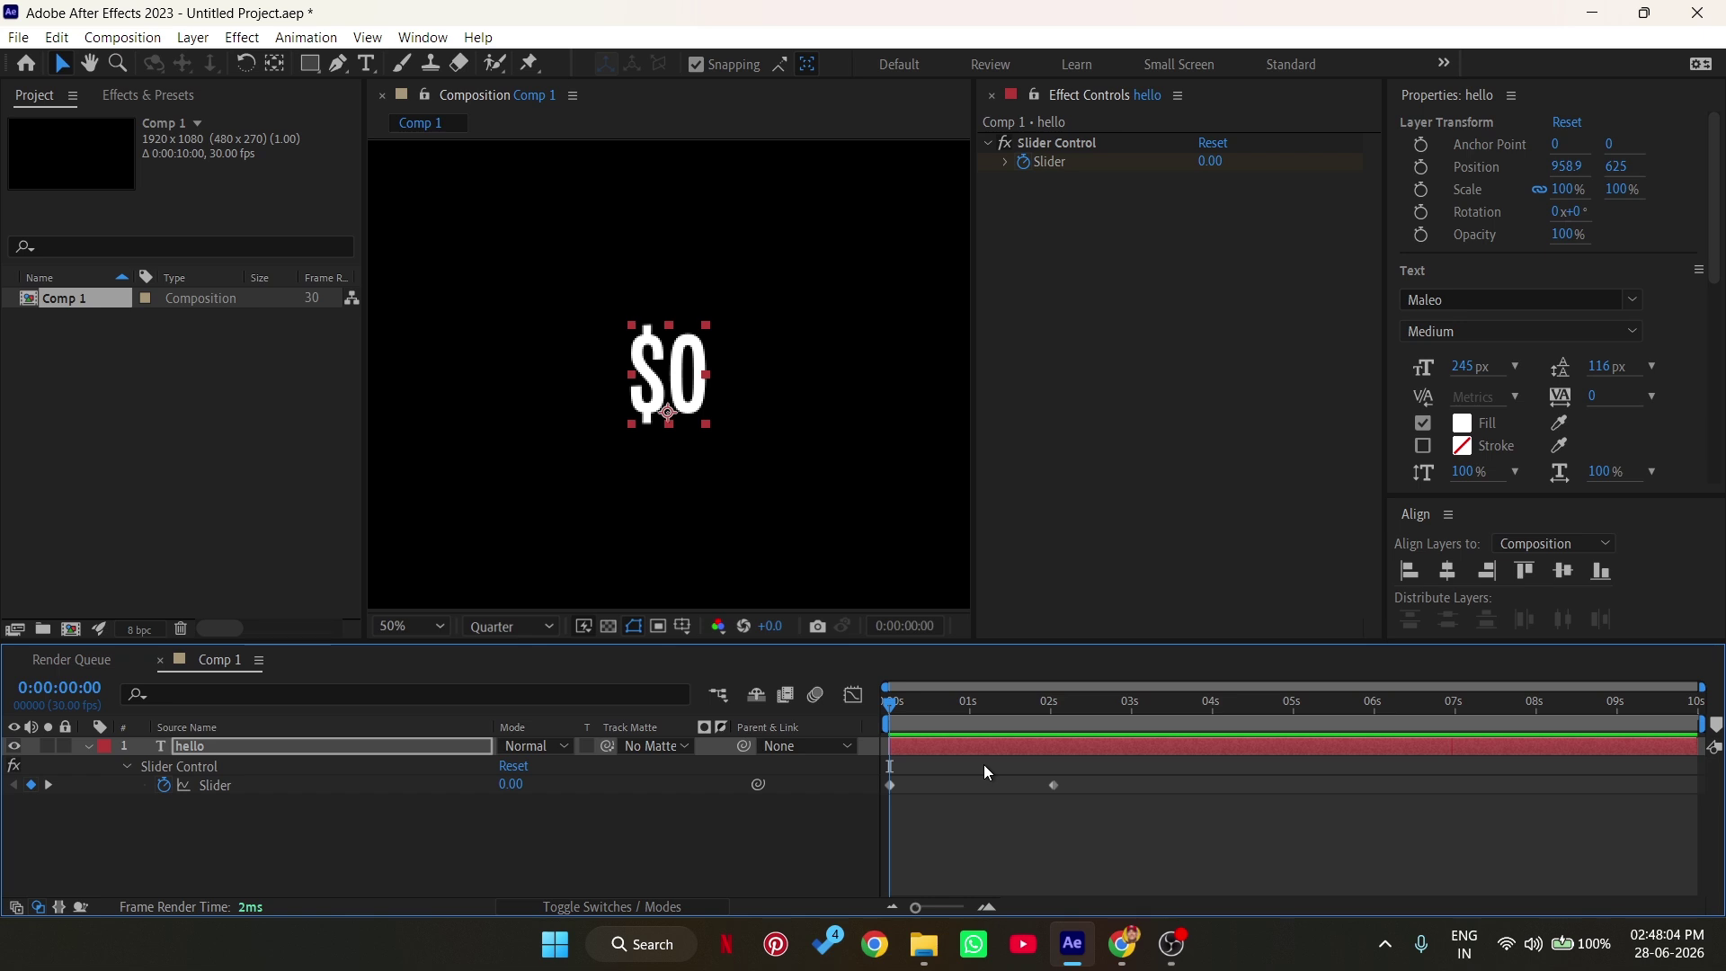
pyautogui.press('space')
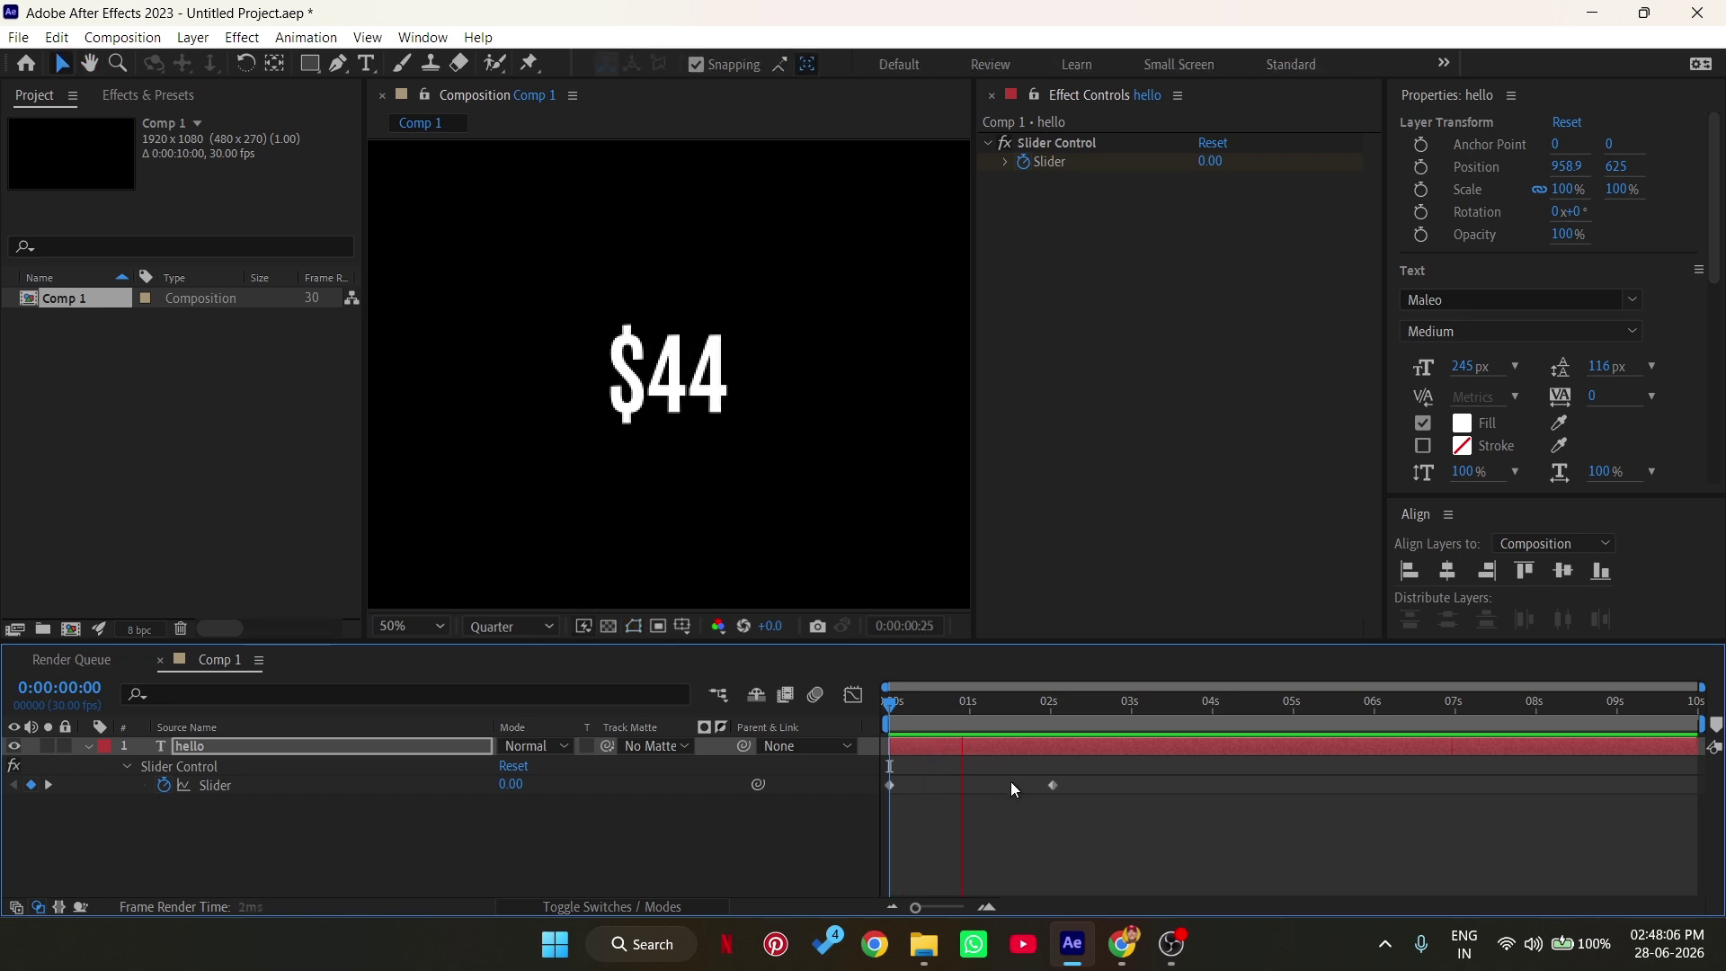
pyautogui.press('space')
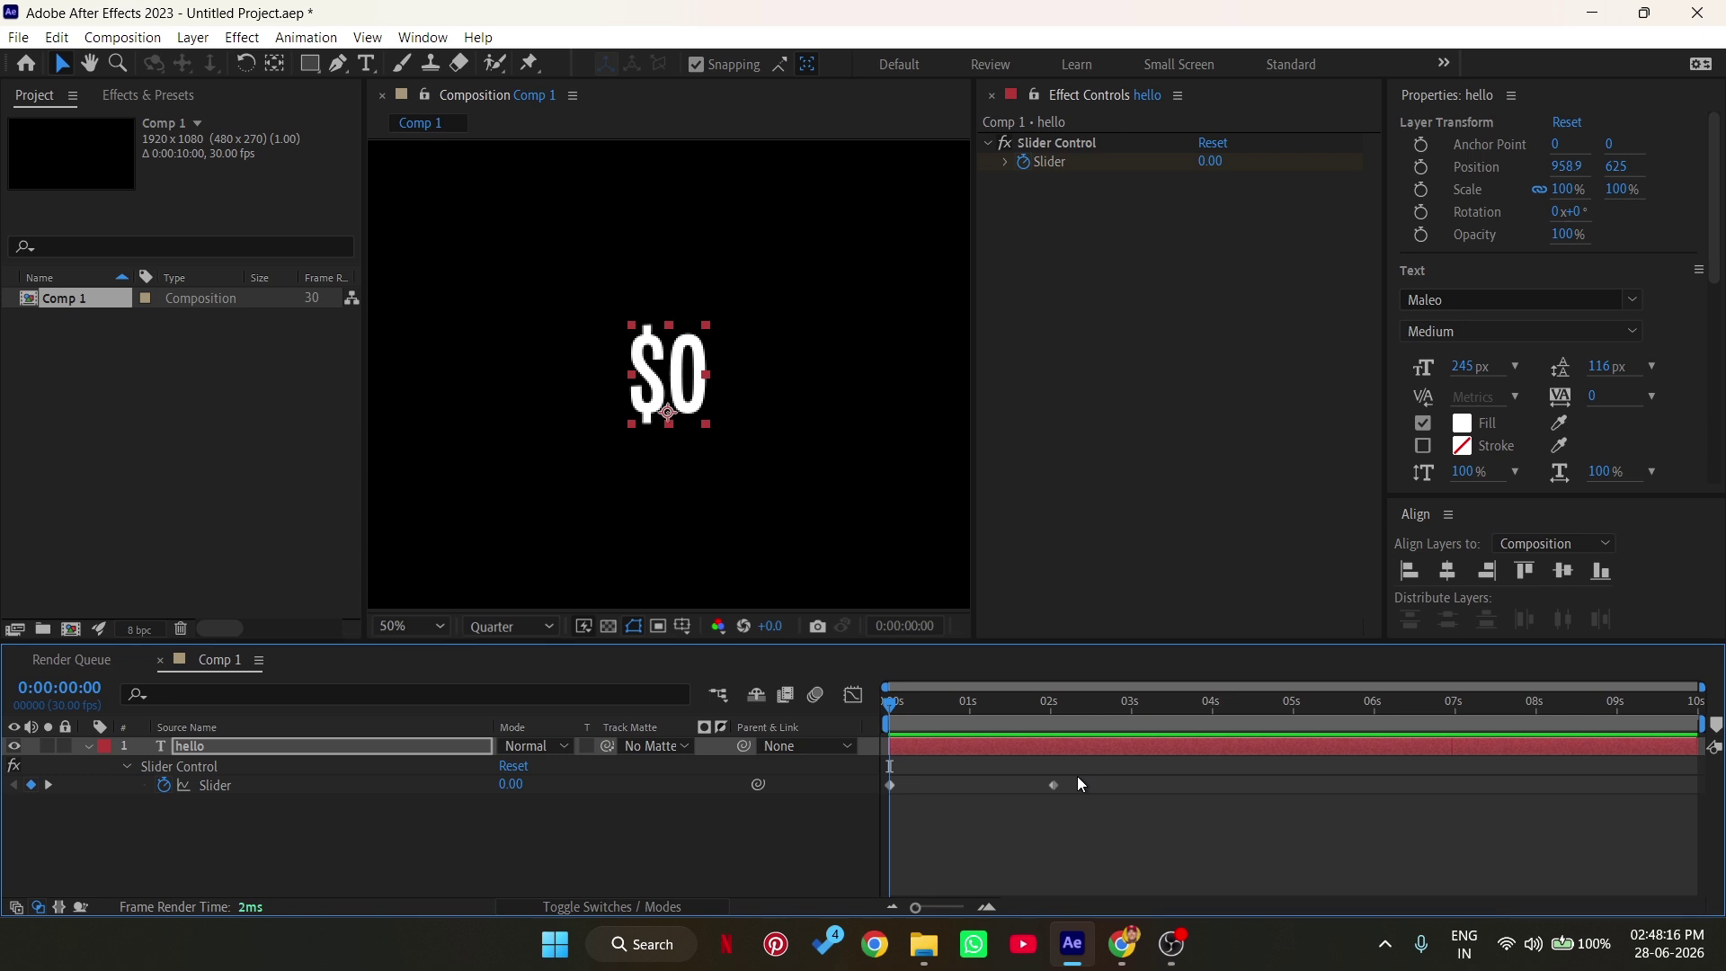
# Apply Easy Ease In to the second Slider keyframe, just after the 2-second mark
pyautogui.moveTo(1089, 758); pyautogui.dragTo(1012, 817)
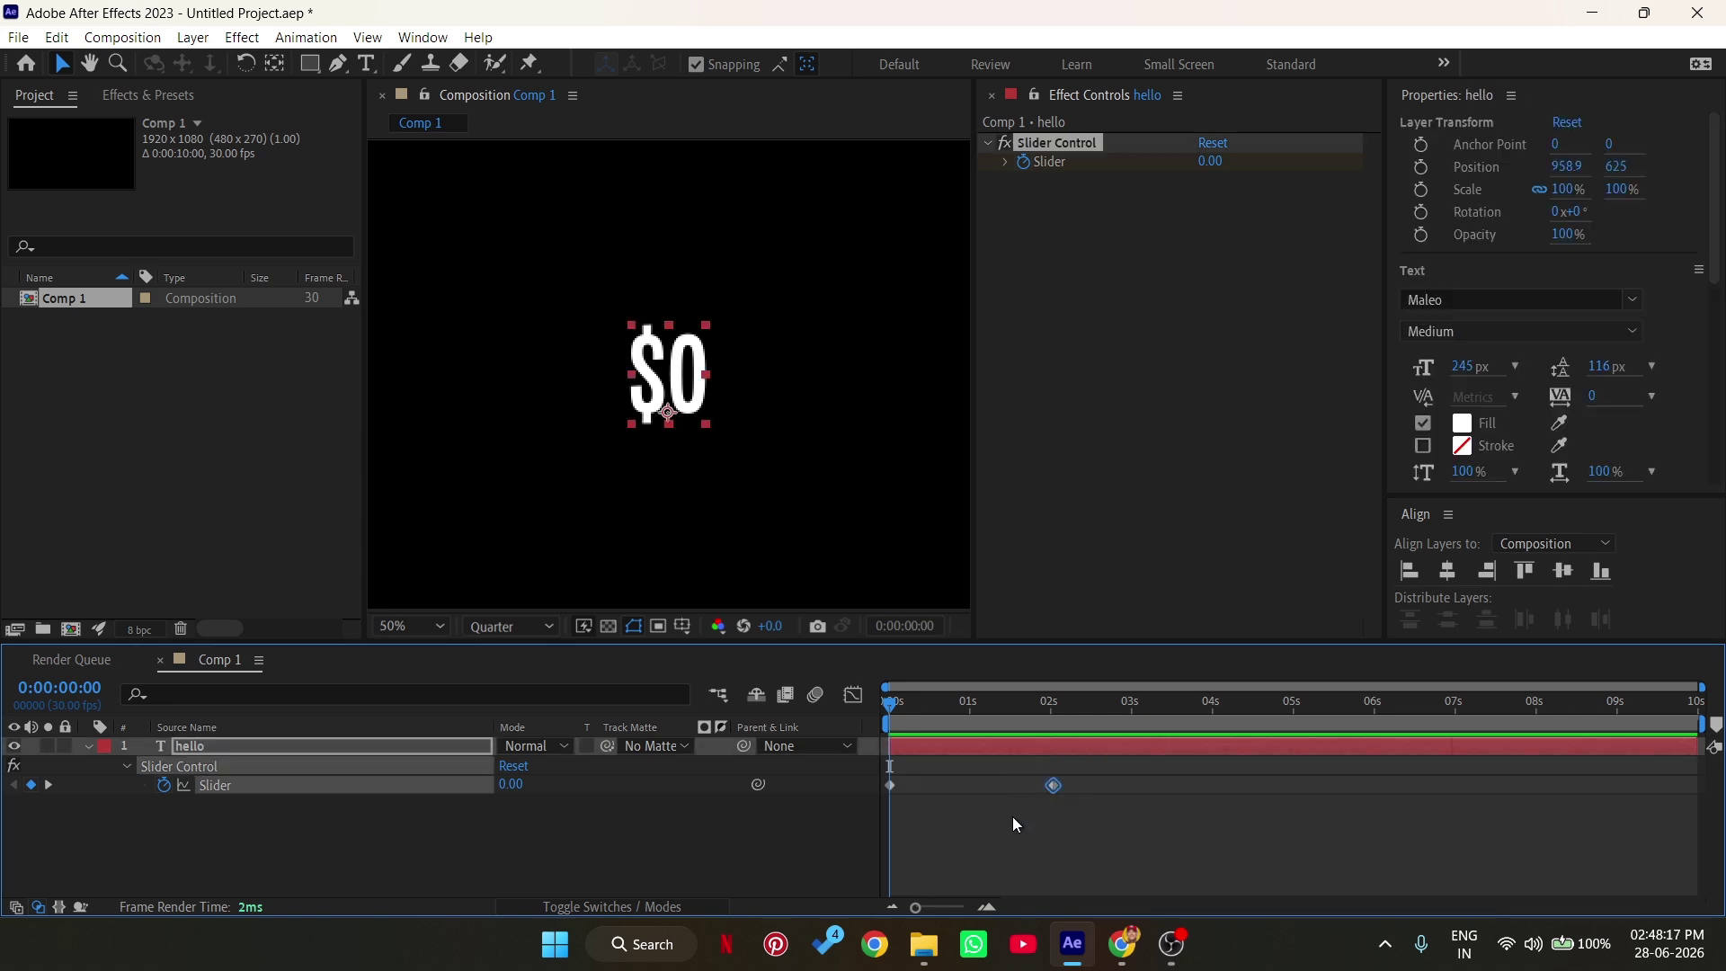
pyautogui.rightClick(1056, 784)
pyautogui.moveTo(1093, 769)
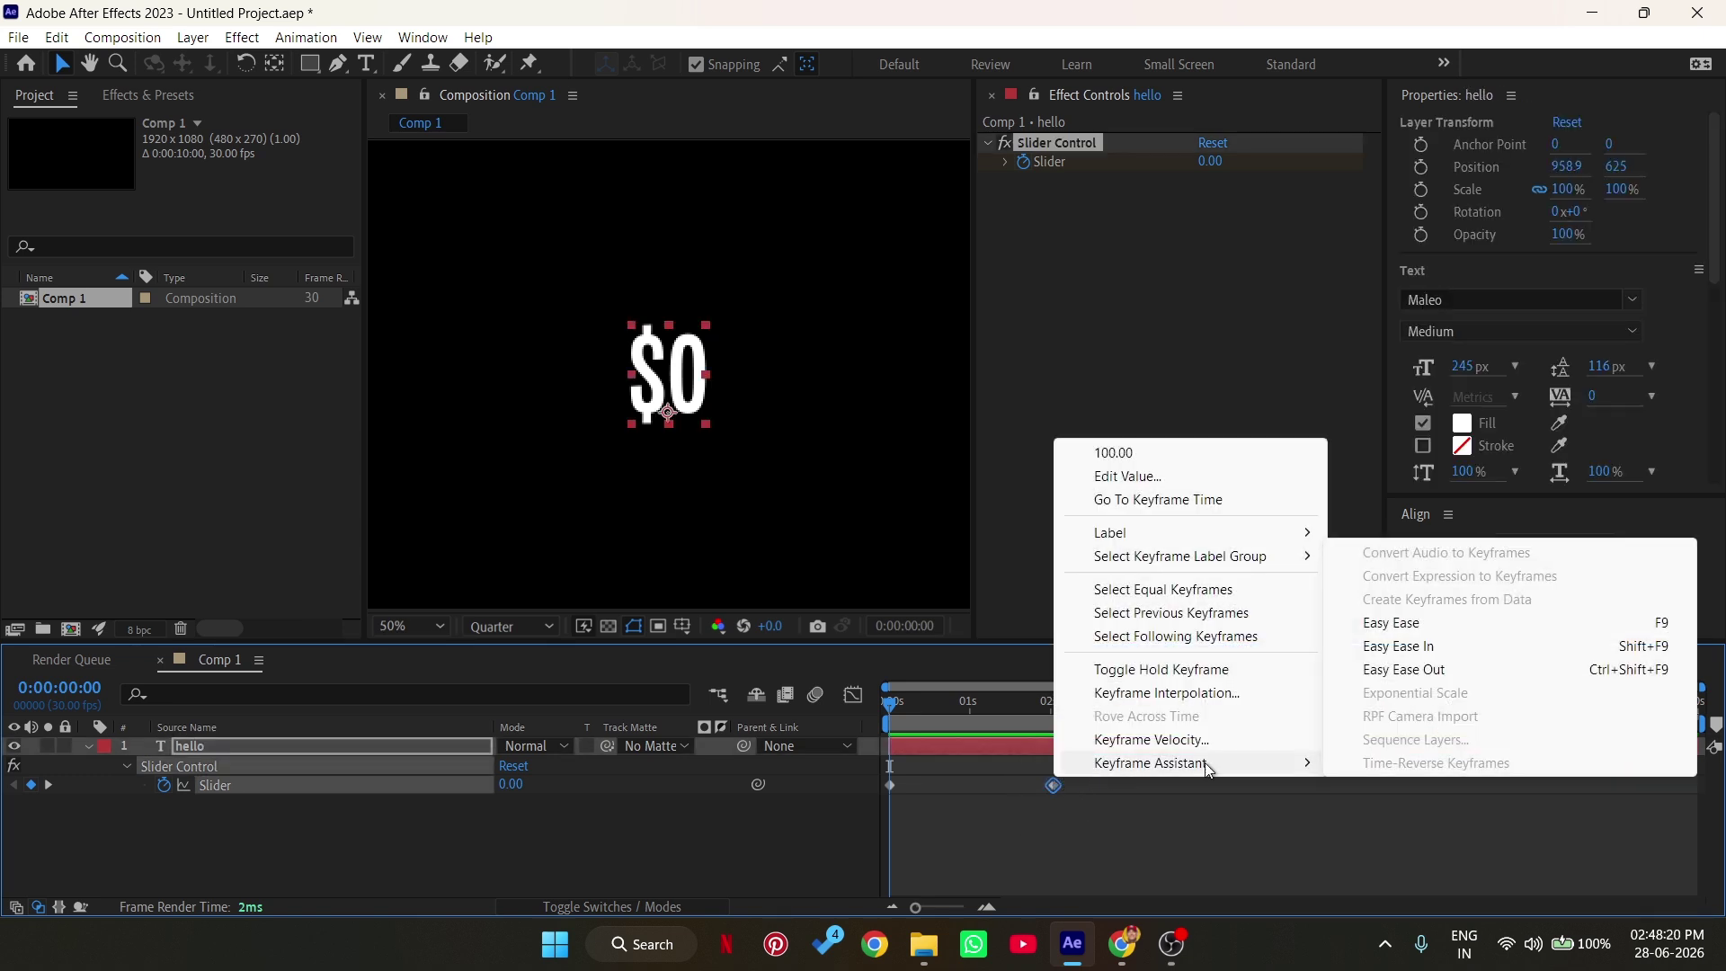
pyautogui.click(1431, 655)
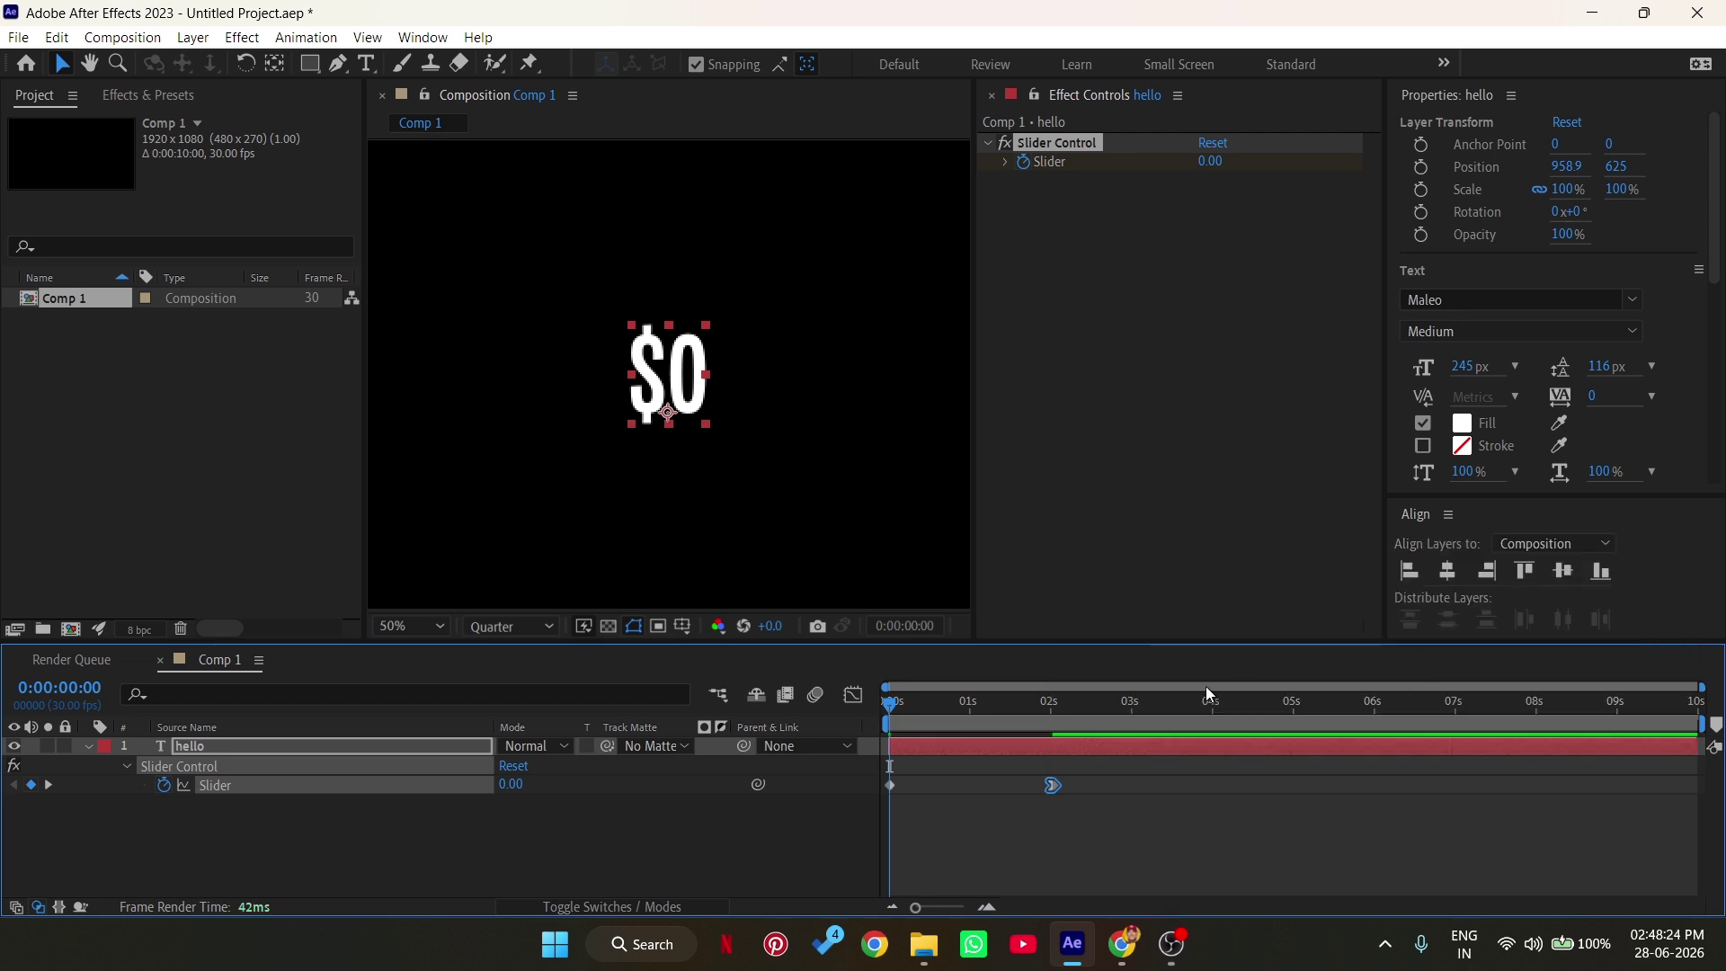
# In the speed graph, extend the second Slider keyframe's incoming ease handle back to about the 1-second mark, then close the graph
pyautogui.click(854, 696)
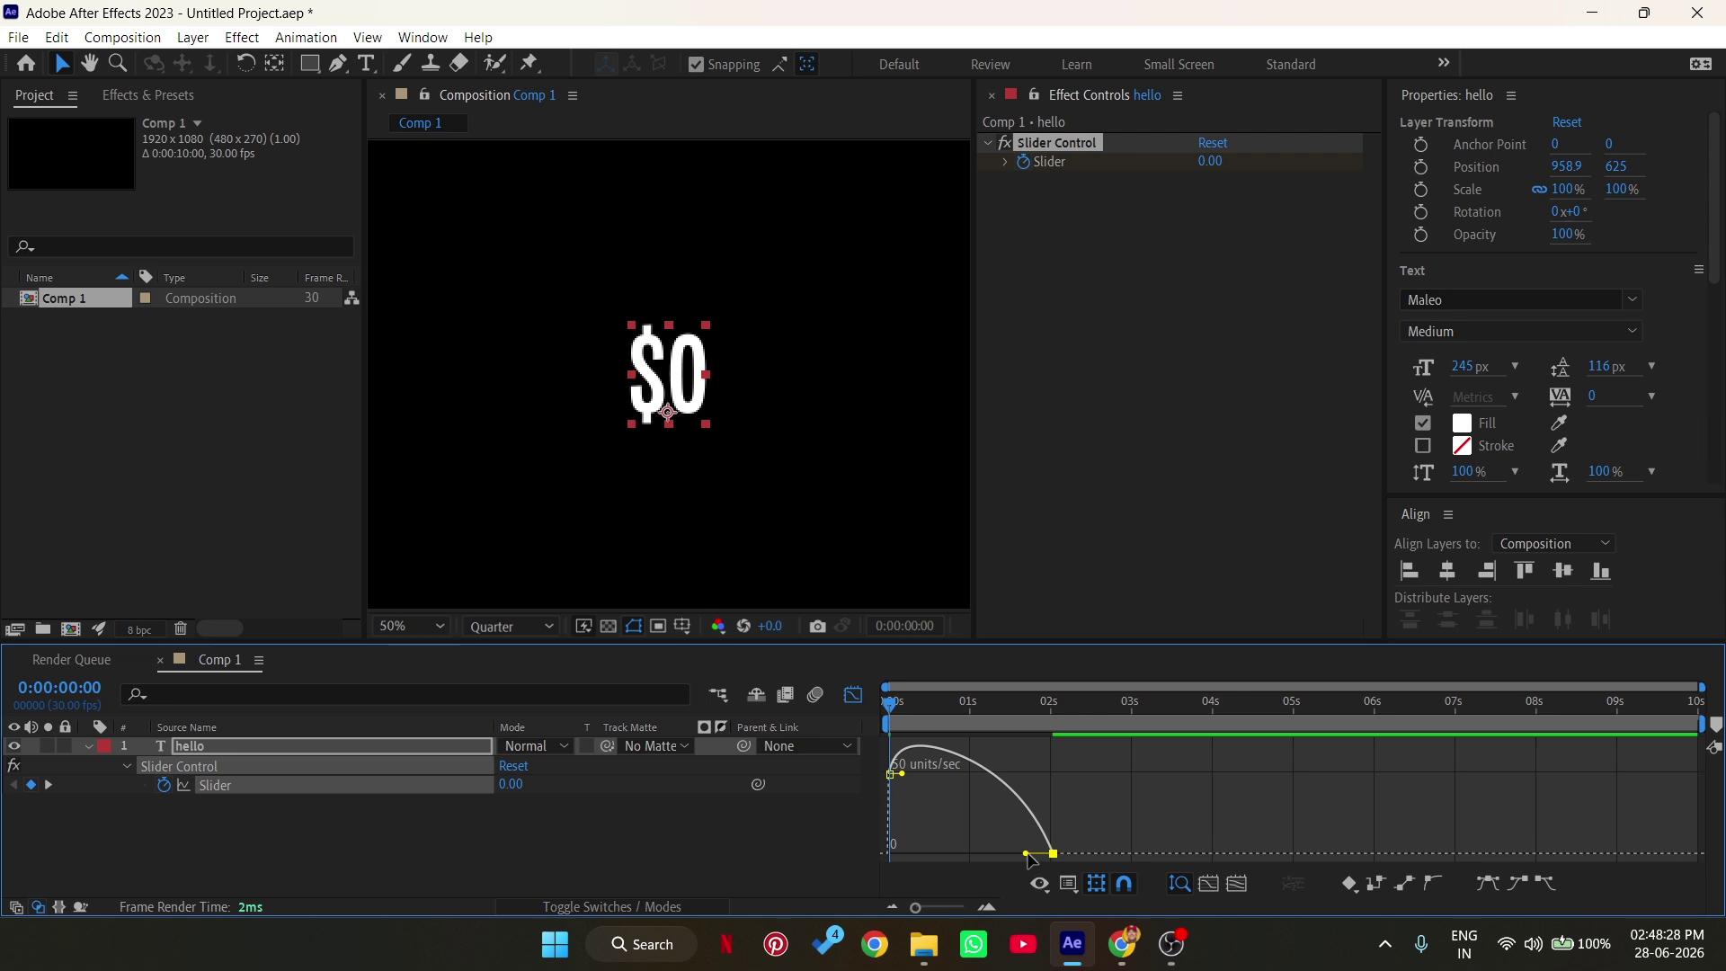
pyautogui.moveTo(1086, 823); pyautogui.dragTo(969, 858)
pyautogui.click(852, 695)
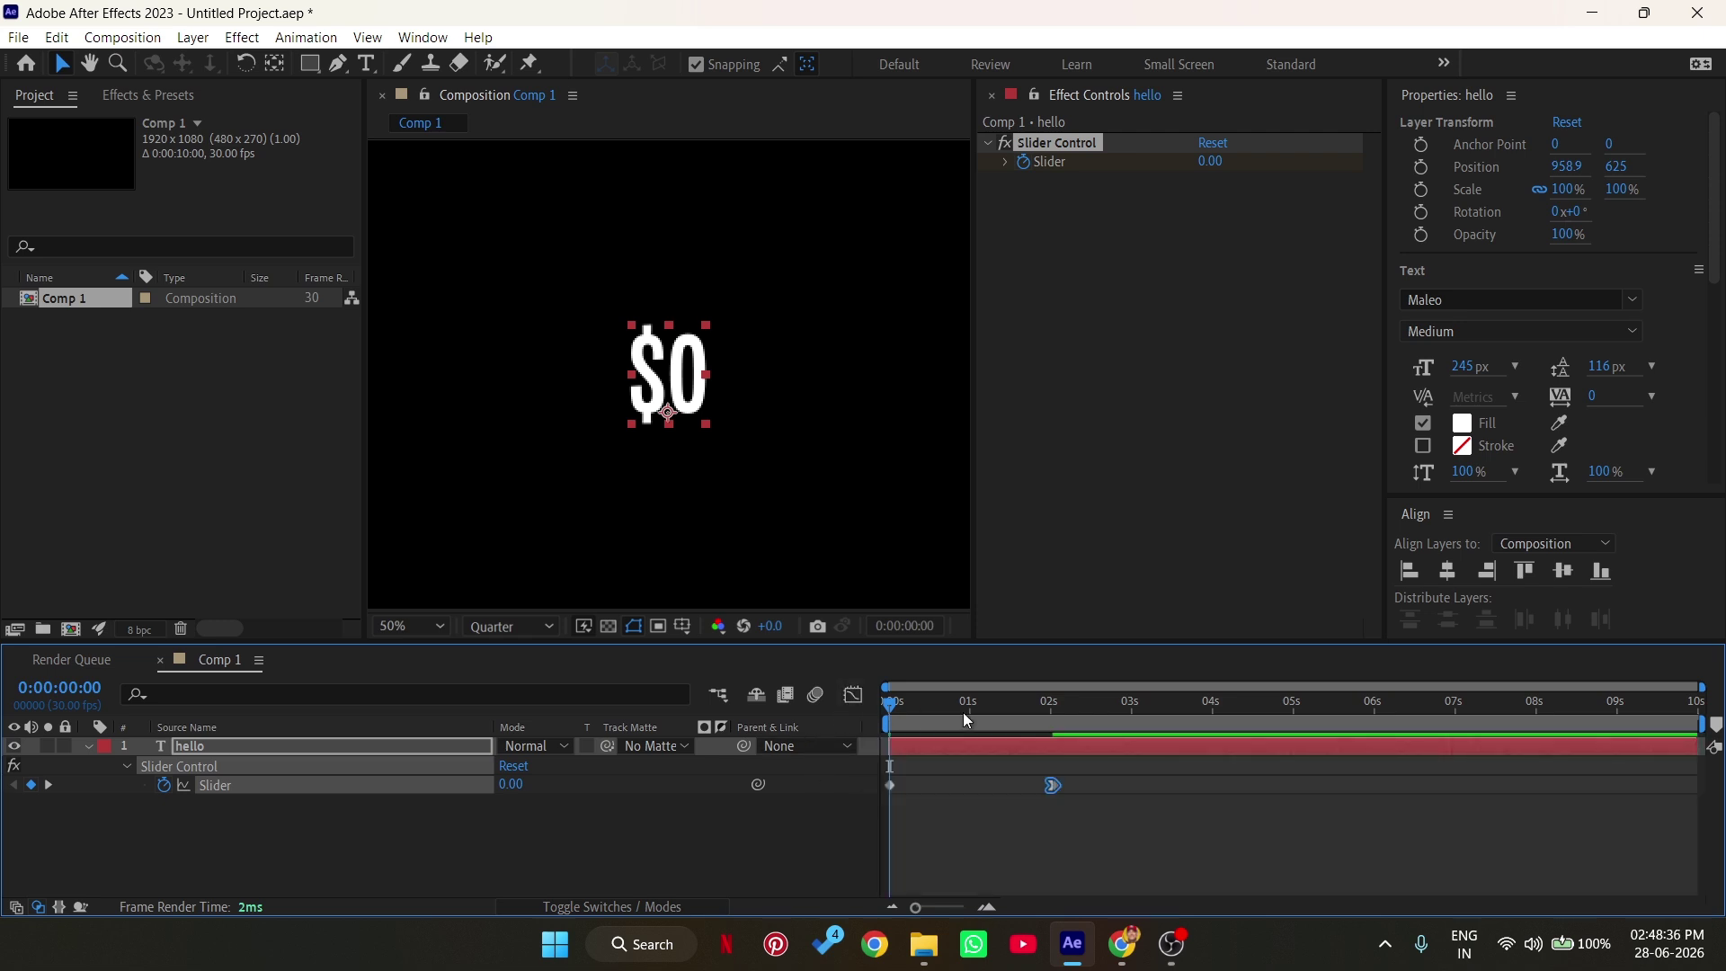
# Scrub back to 0:00:00:00 and preview the eased counter animation
pyautogui.moveTo(967, 721); pyautogui.dragTo(785, 739)
pyautogui.press('space')
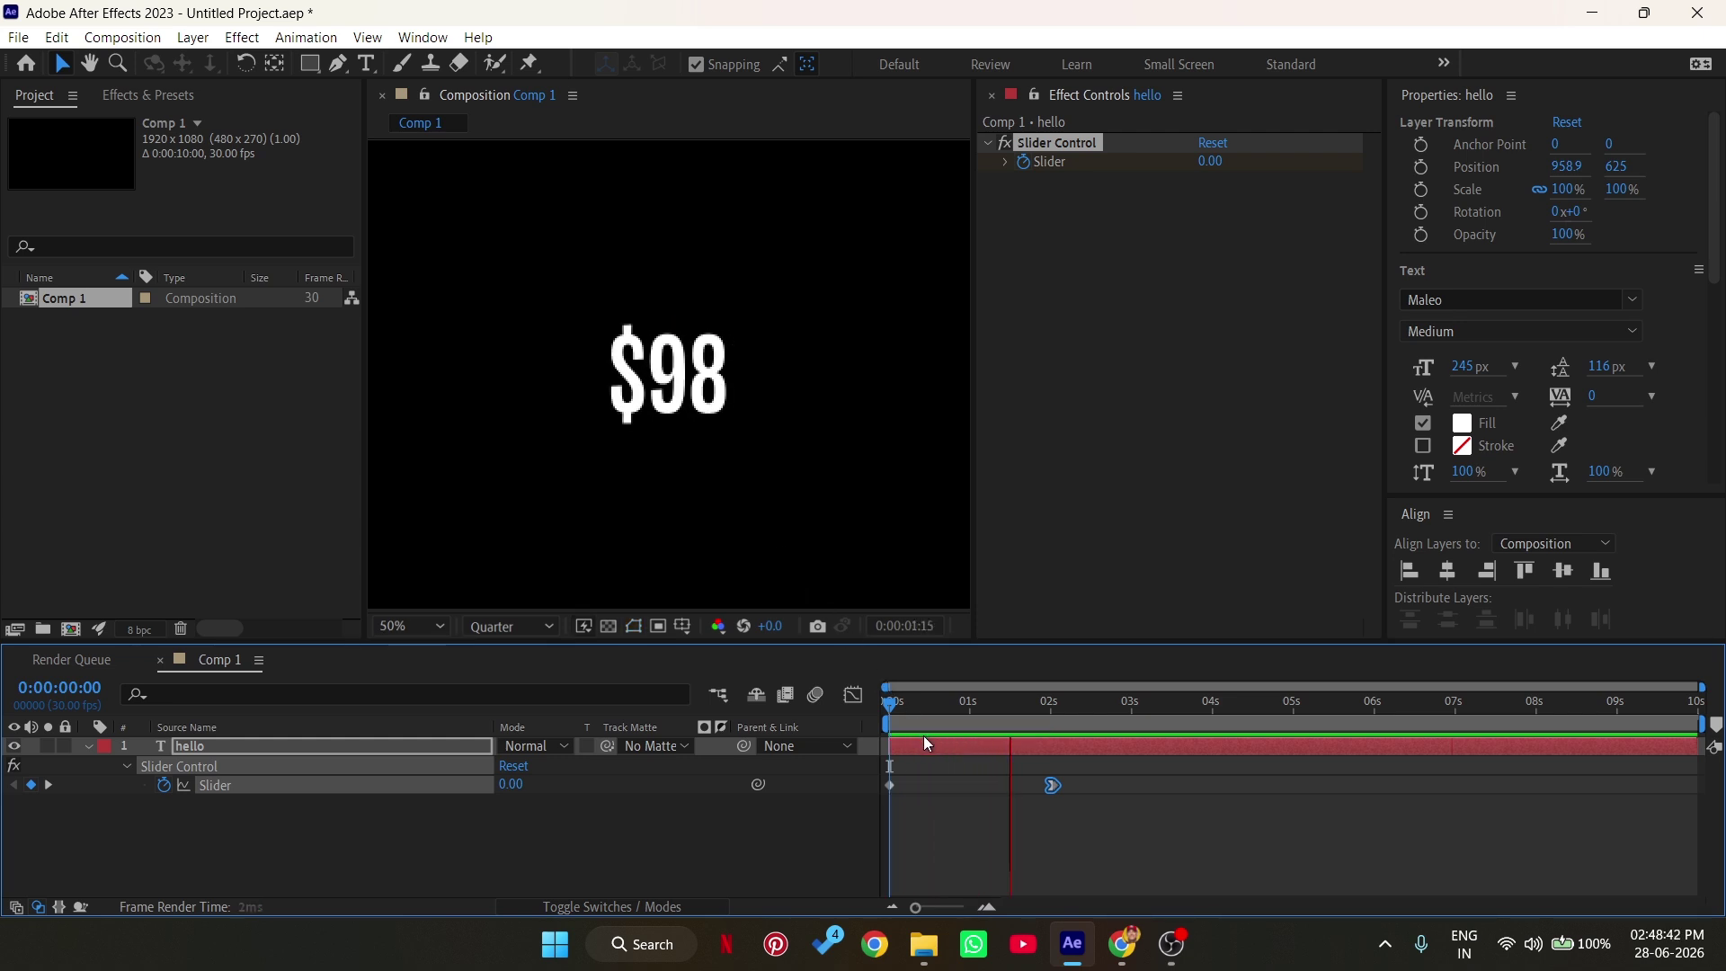
pyautogui.press('space')
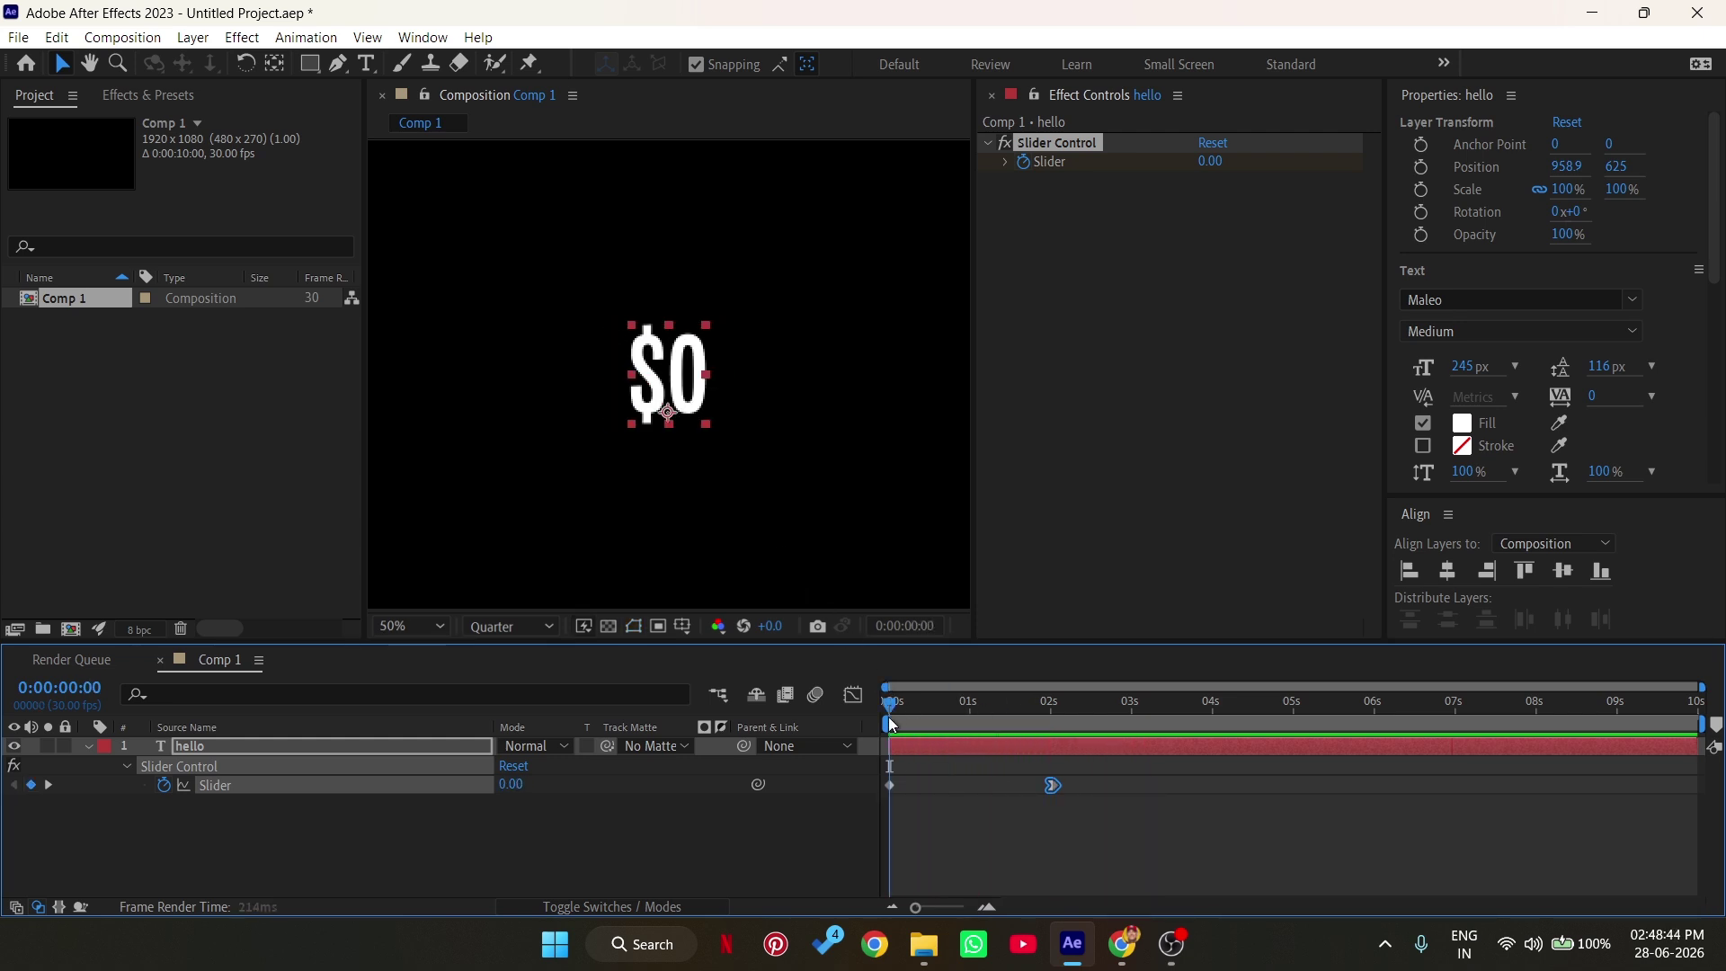